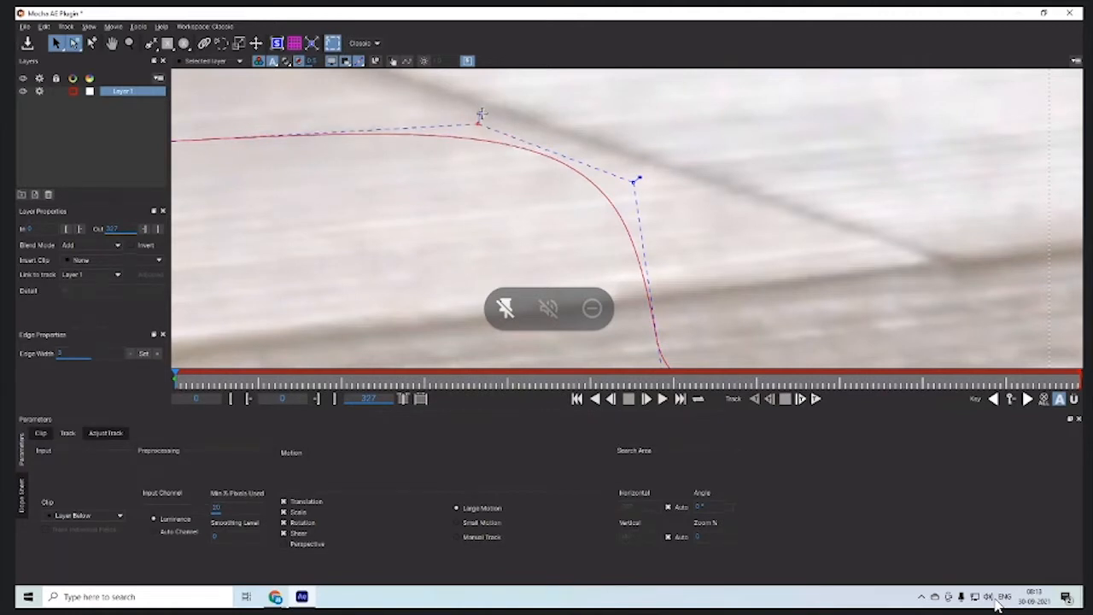
# Step: Convert the shape point right of the curve's peak in Layer 1 to a corner, and deactivate that point
pyautogui.rightClick(633, 181)
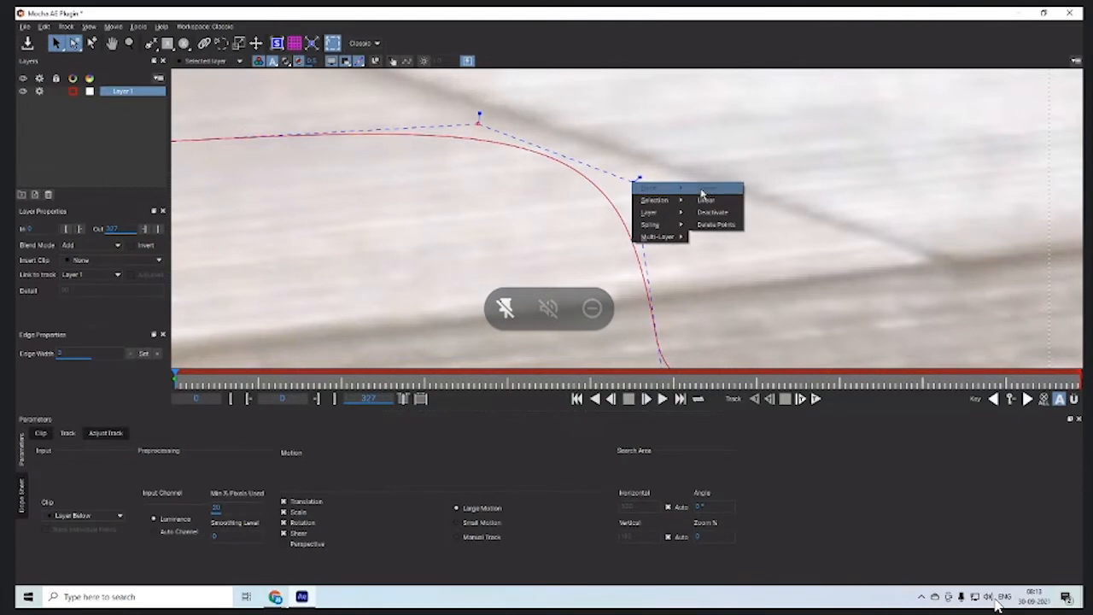
pyautogui.click(702, 193)
pyautogui.rightClick(636, 183)
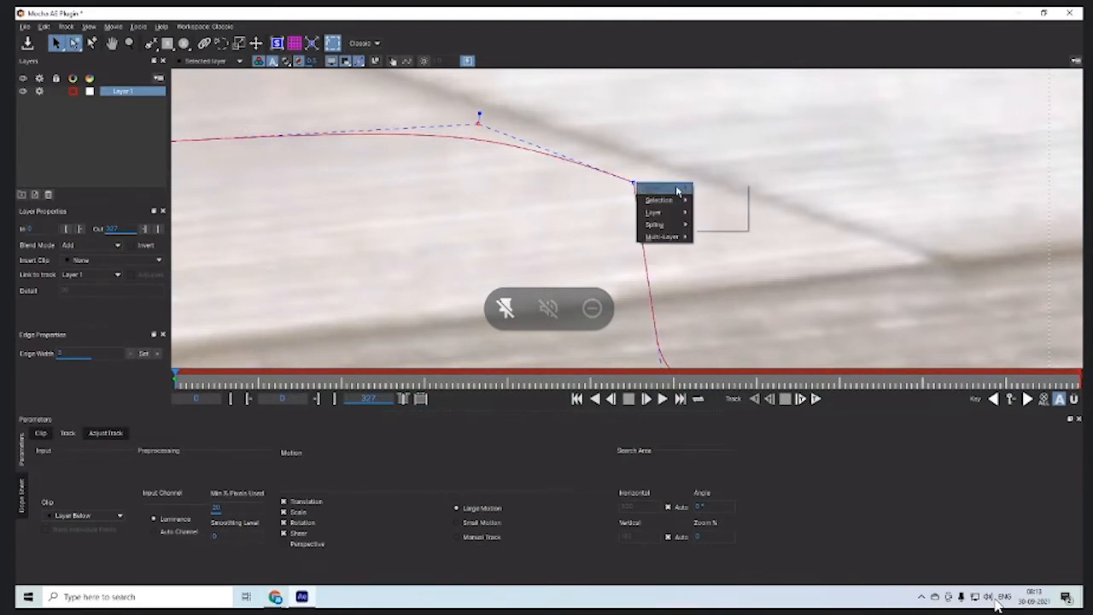
pyautogui.moveTo(677, 189)
pyautogui.click(725, 210)
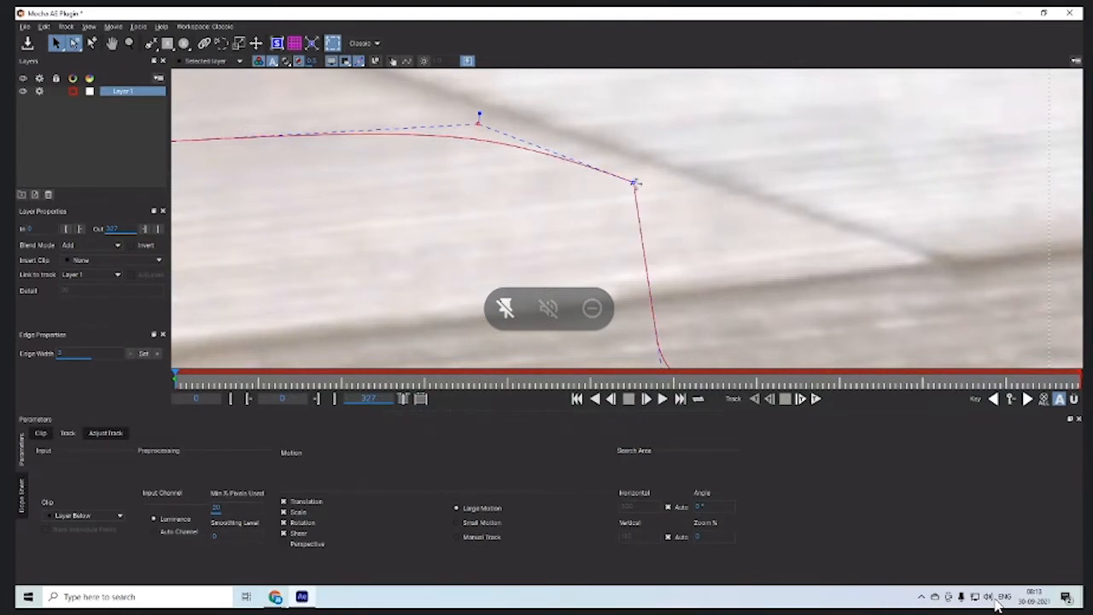
pyautogui.rightClick(636, 183)
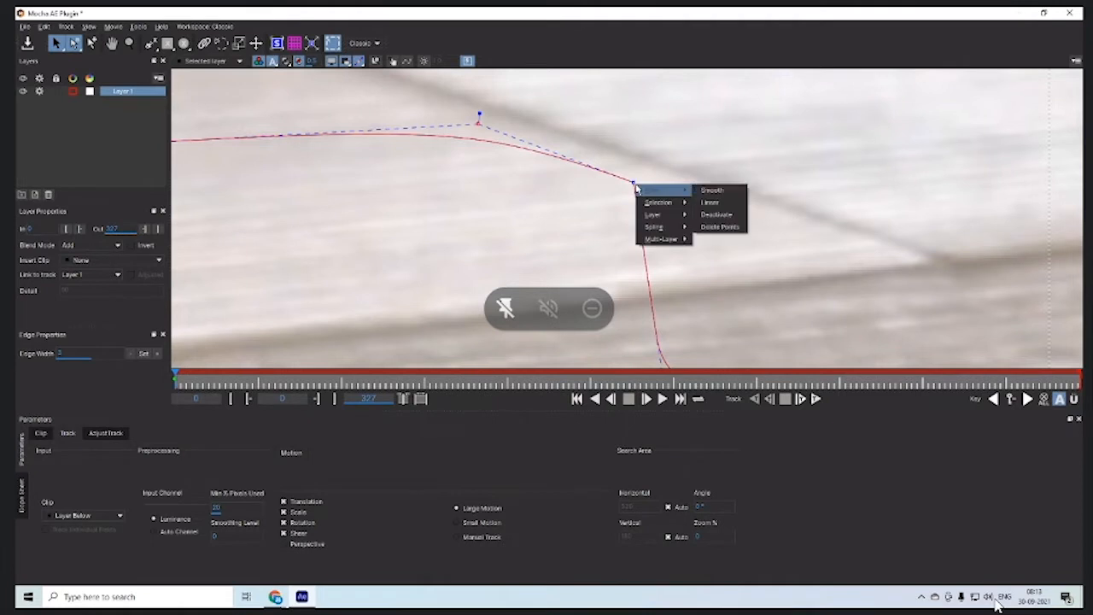
pyautogui.click(721, 215)
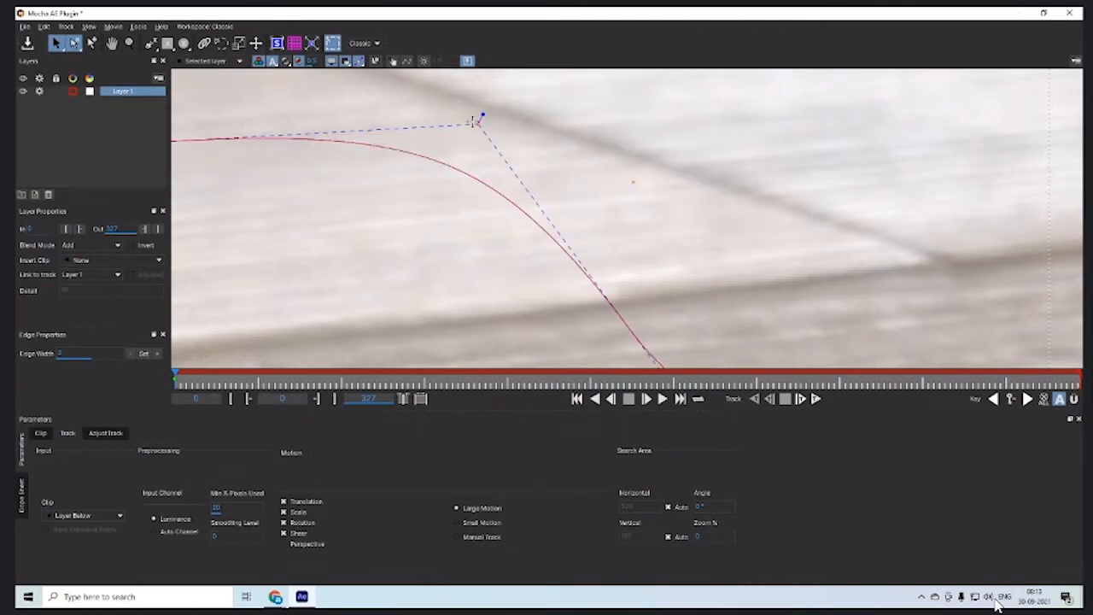
# Step: Move the neighbouring active point of Layer 1's spline toward the deactivated point, and delete it from the shape
pyautogui.moveTo(479, 125); pyautogui.dragTo(553, 152)
pyautogui.rightClick(552, 152)
pyautogui.moveTo(580, 162)
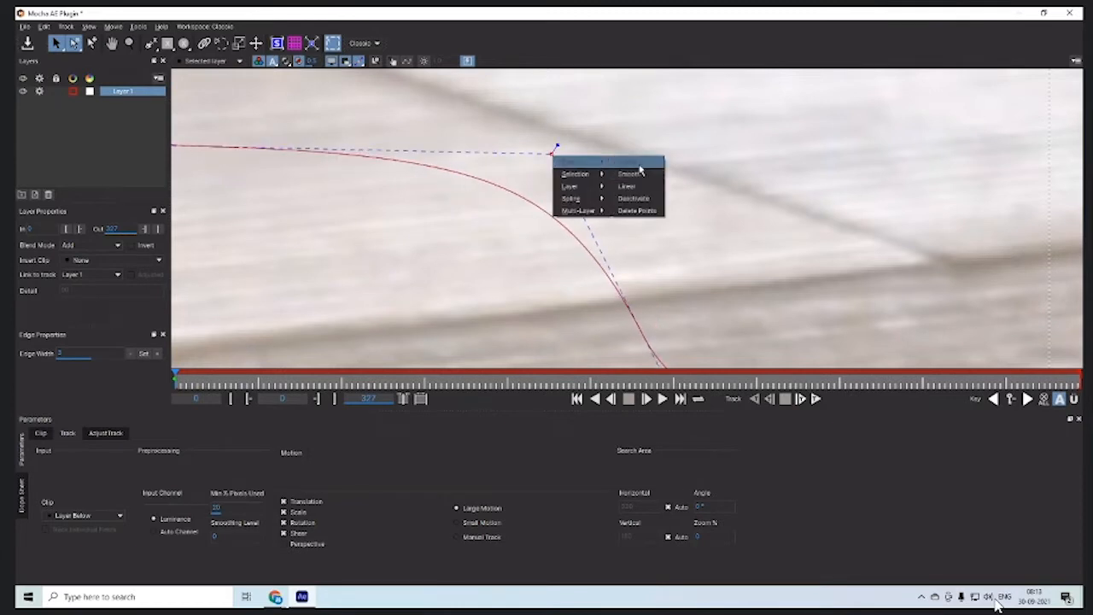
pyautogui.click(635, 214)
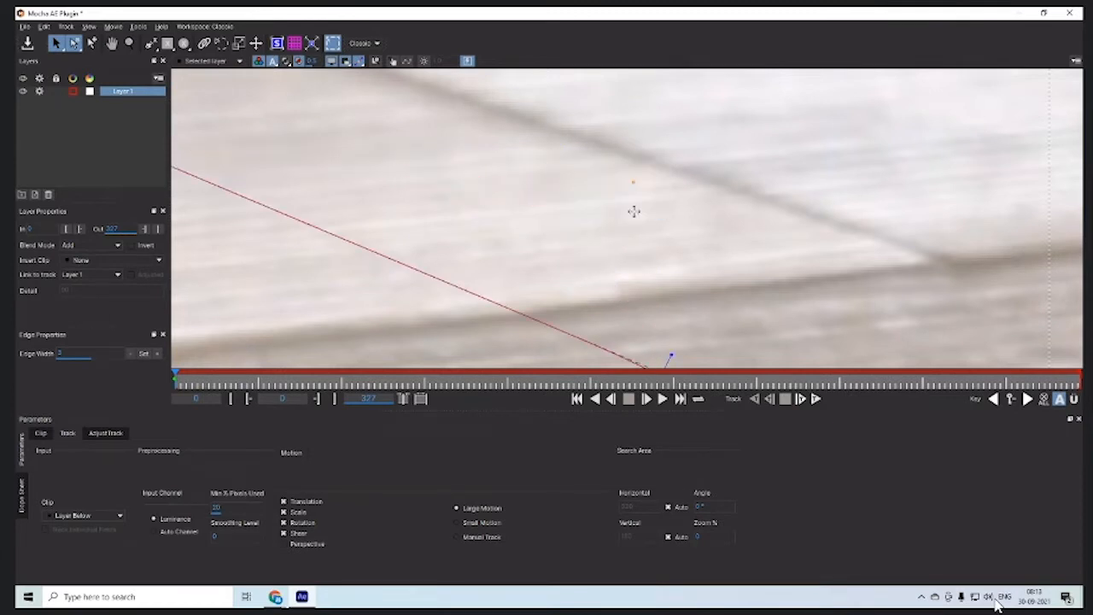
# Step: Draw a closed irregular Bezier shape on a new layer over the bright floor near the clip's upper-right edge
pyautogui.press('z')
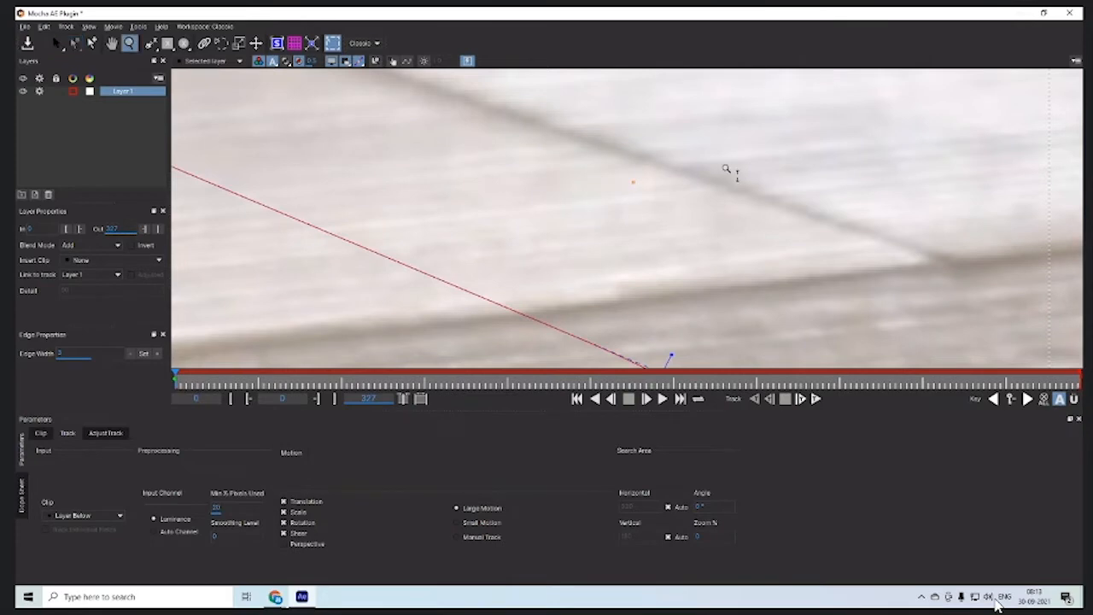
pyautogui.moveTo(726, 171); pyautogui.dragTo(486, 261)
pyautogui.moveTo(726, 225); pyautogui.dragTo(542, 249)
pyautogui.press('x')
pyautogui.press('z')
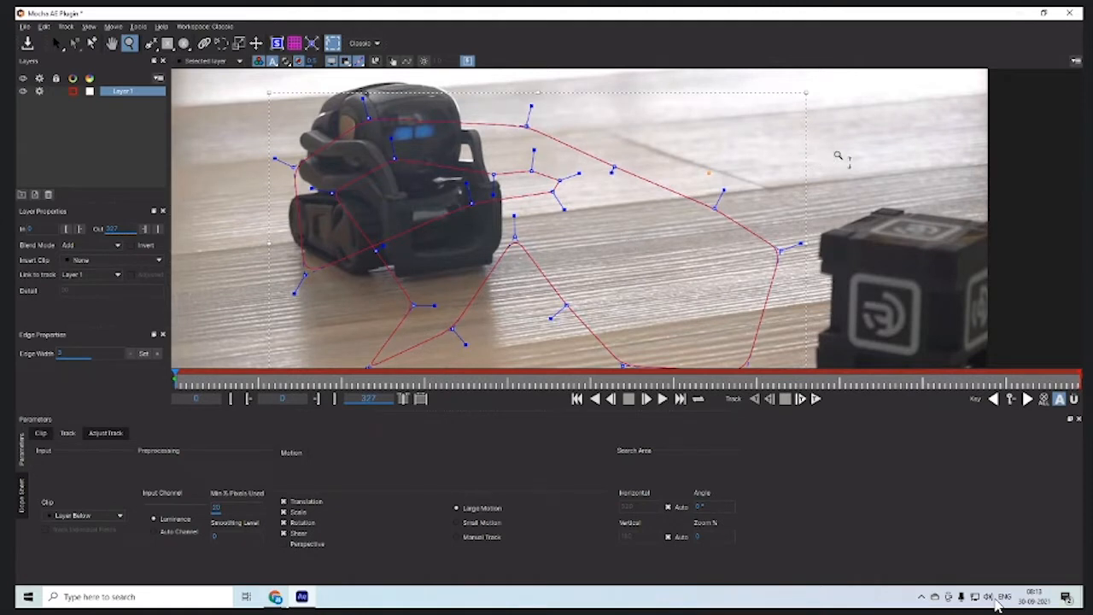
pyautogui.press('*')
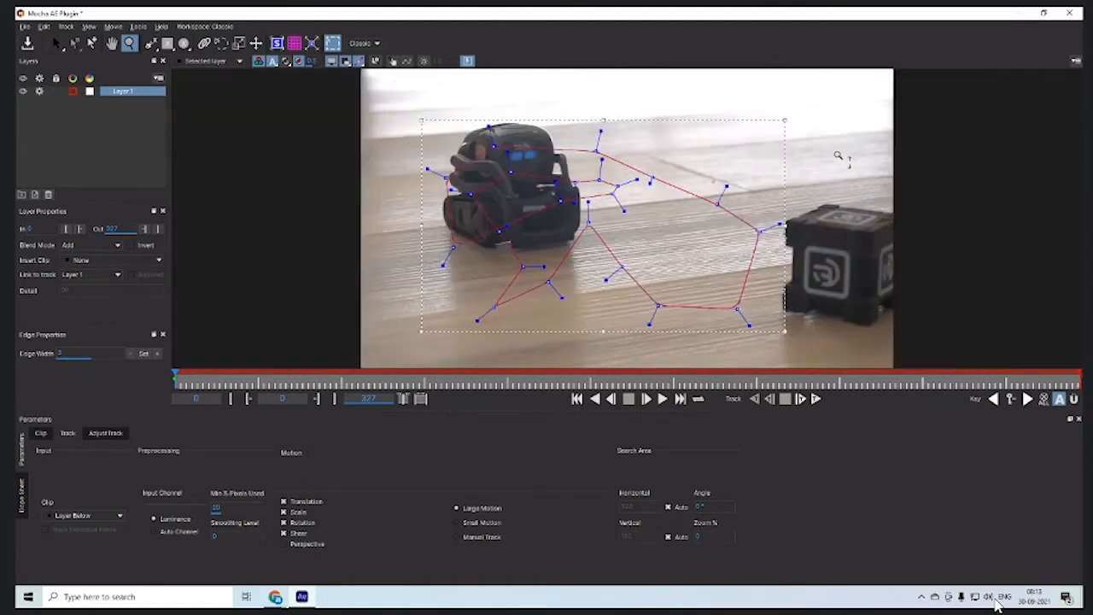
pyautogui.click(152, 45)
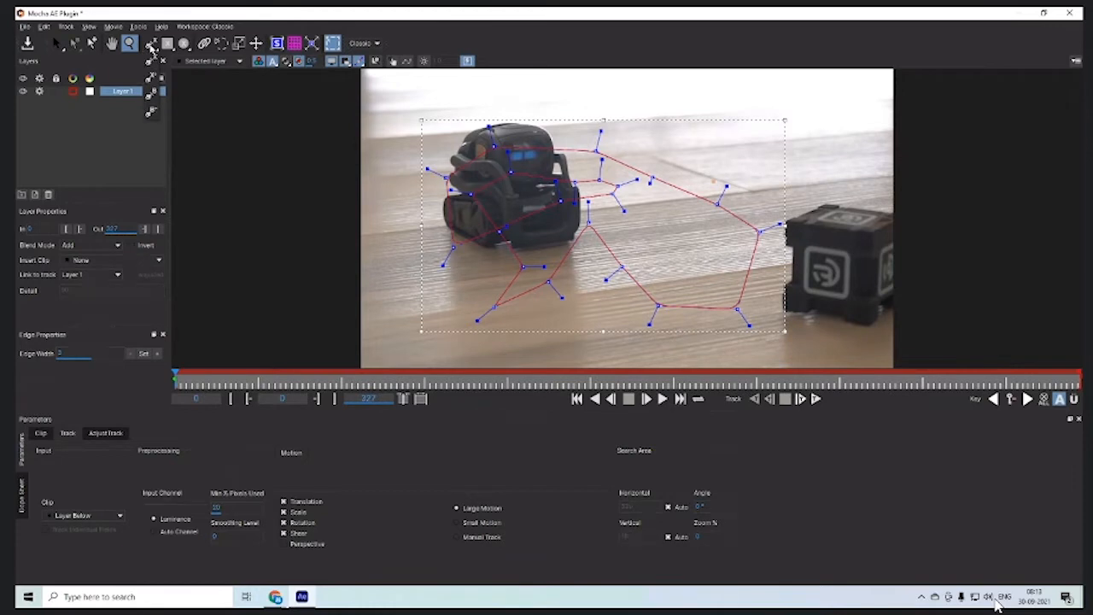
pyautogui.click(151, 97)
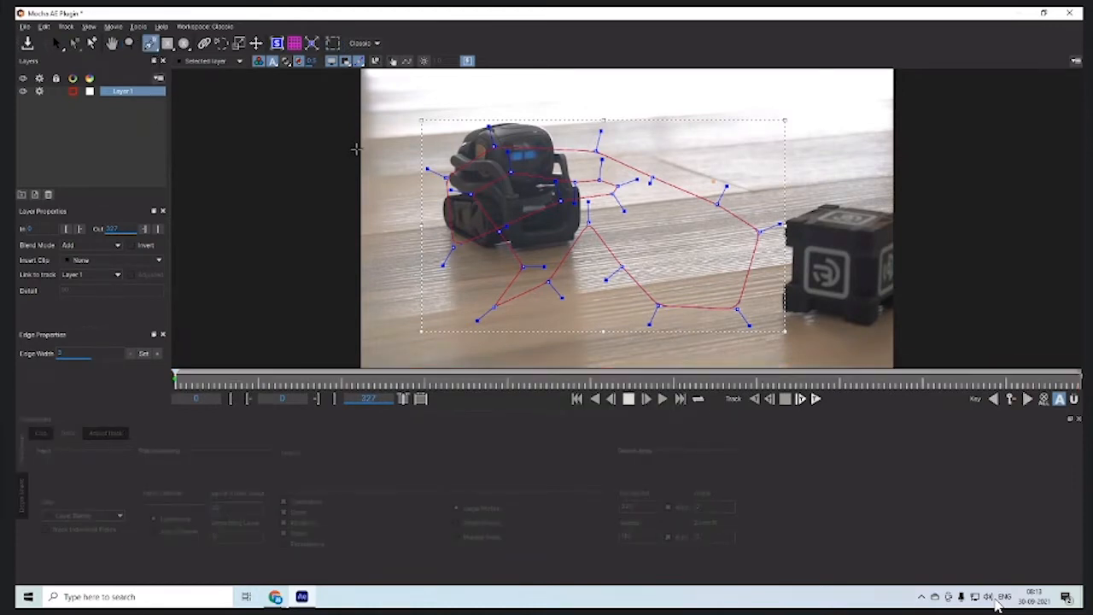
pyautogui.moveTo(811, 171)
pyautogui.mouseDown()
pyautogui.moveTo(752, 206)
pyautogui.moveTo(624, 248)
pyautogui.moveTo(619, 180)
pyautogui.moveTo(669, 184)
pyautogui.moveTo(642, 244)
pyautogui.moveTo(619, 261)
pyautogui.moveTo(618, 237)
pyautogui.moveTo(574, 228)
pyautogui.moveTo(576, 204)
pyautogui.moveTo(616, 217)
pyautogui.moveTo(612, 208)
pyautogui.moveTo(662, 185)
pyautogui.moveTo(590, 224)
pyautogui.moveTo(641, 205)
pyautogui.moveTo(537, 214)
pyautogui.moveTo(669, 182)
pyautogui.mouseUp()
pyautogui.press('z')
pyautogui.moveTo(597, 208); pyautogui.dragTo(653, 181)
pyautogui.moveTo(601, 234); pyautogui.dragTo(654, 214)
pyautogui.press('s')
pyautogui.click(683, 220)
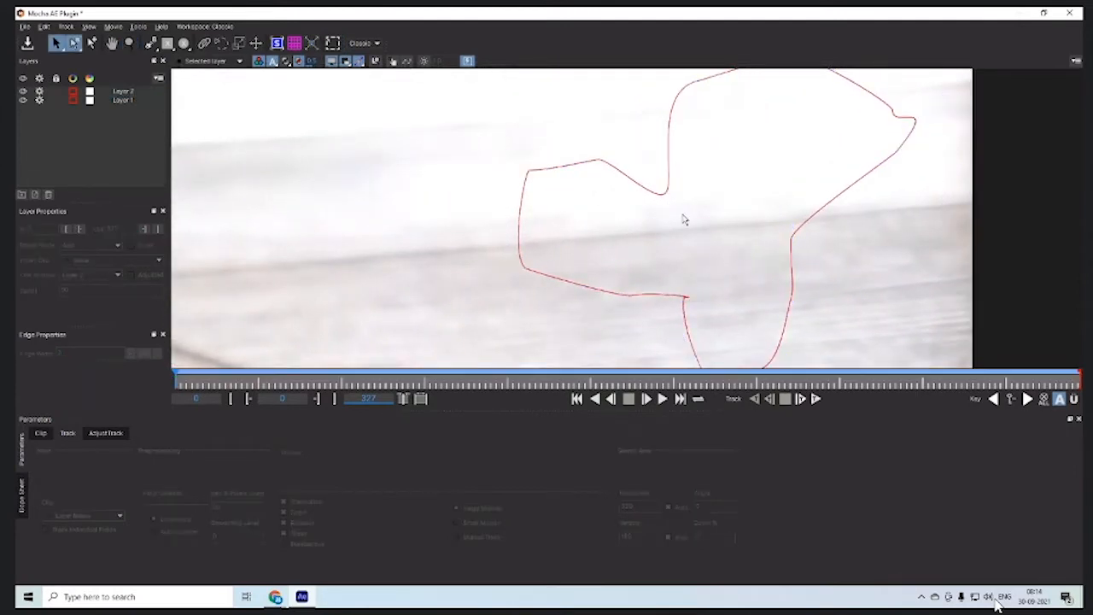
# Step: Raise the notch point on the upper-left side of Layer 2's Bezier outline and rotate its handles to follow the curve
pyautogui.click(665, 191)
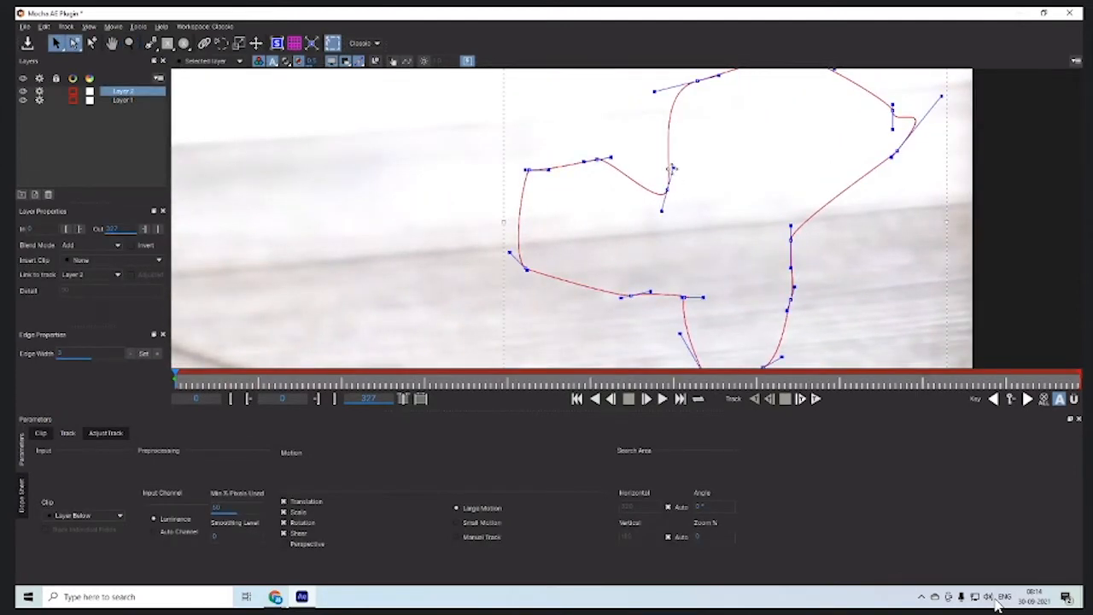
pyautogui.moveTo(673, 169); pyautogui.dragTo(709, 165)
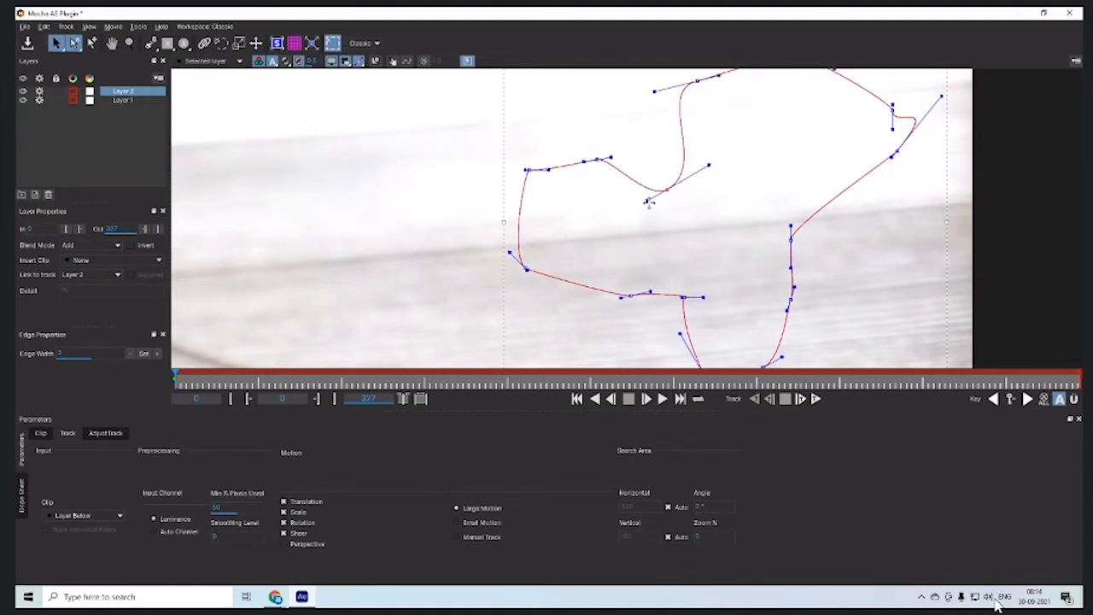
pyautogui.moveTo(648, 200); pyautogui.dragTo(696, 143)
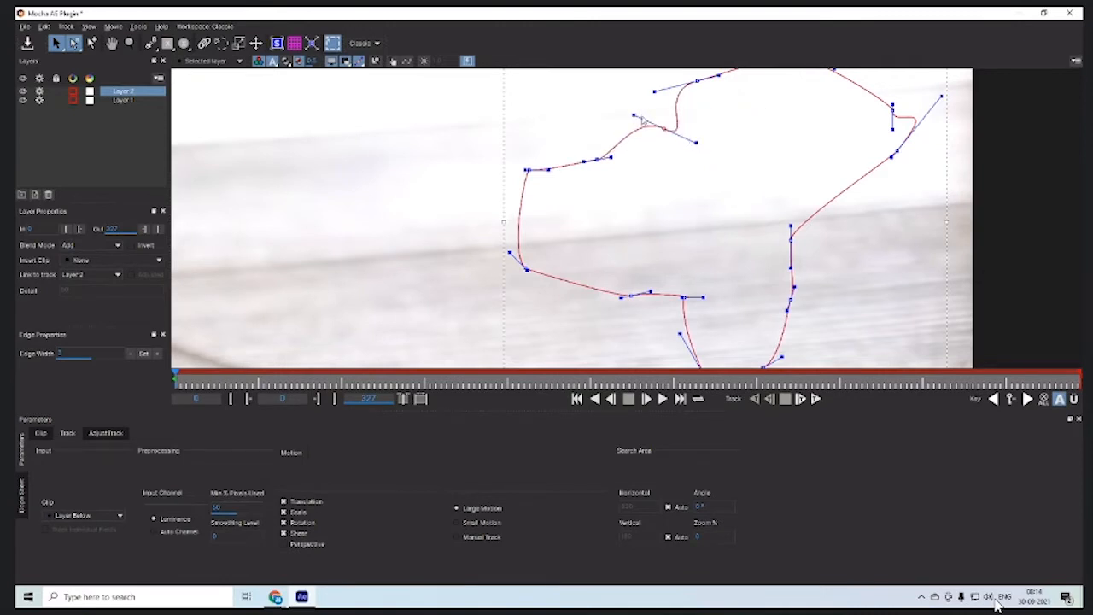
pyautogui.moveTo(635, 116); pyautogui.dragTo(636, 147)
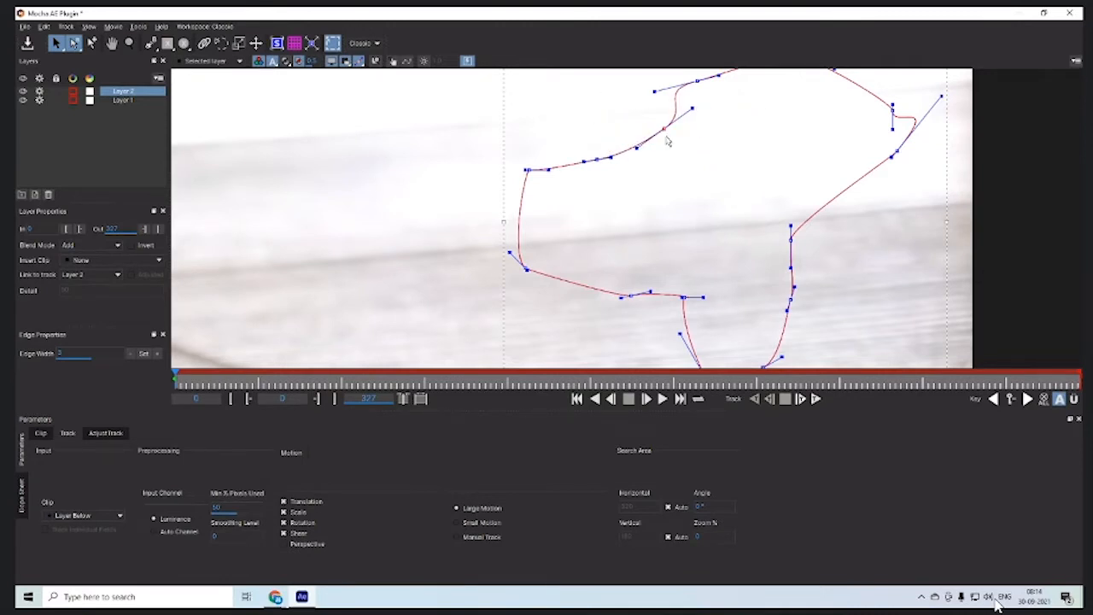
# Step: Set the adjusted notch point of Layer 2's outline to Linear and lower its outer handle slightly
pyautogui.rightClick(664, 129)
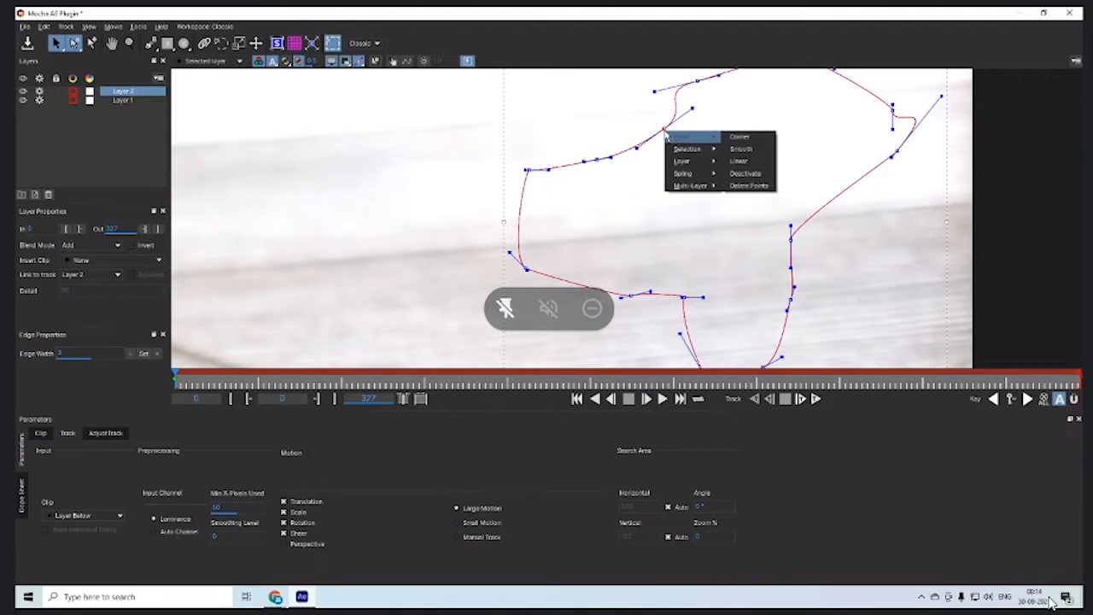
pyautogui.click(744, 164)
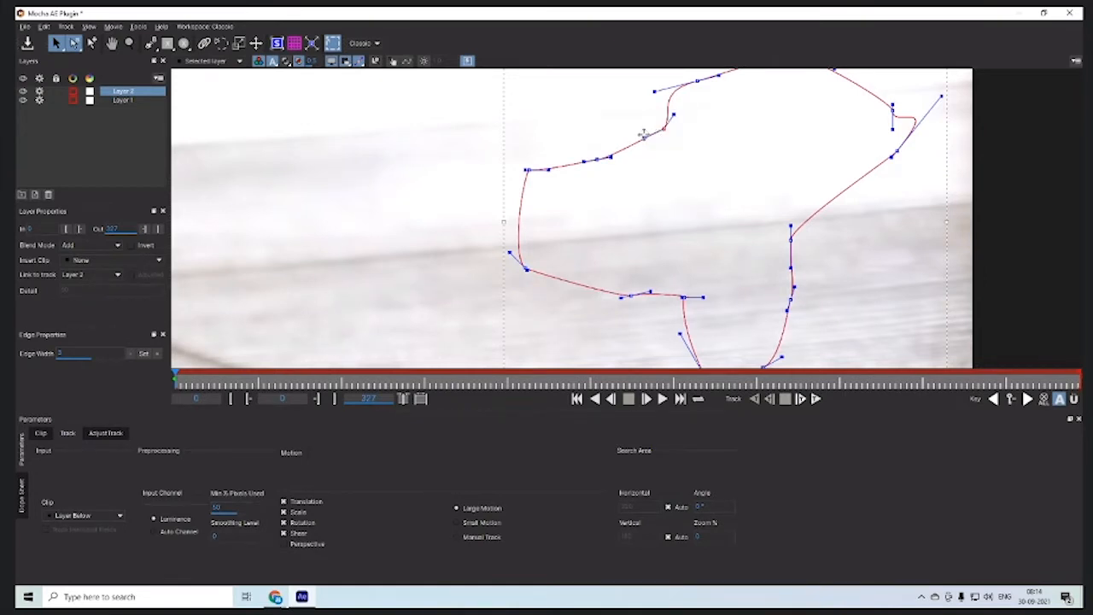
pyautogui.moveTo(644, 138)
pyautogui.mouseDown()
pyautogui.moveTo(641, 156)
pyautogui.moveTo(642, 113)
pyautogui.moveTo(635, 151)
pyautogui.mouseUp()
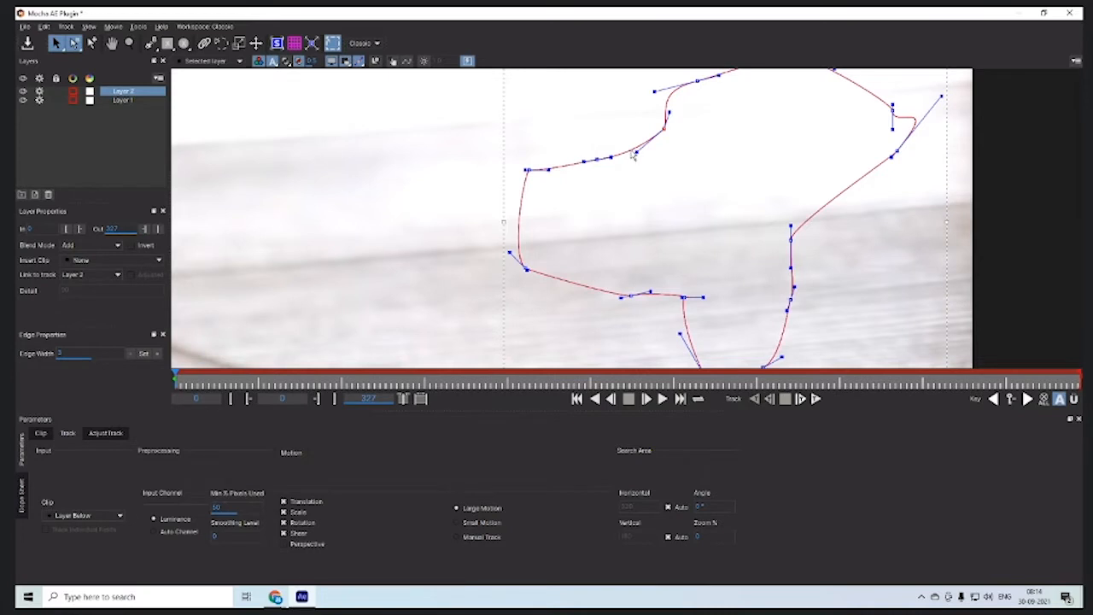
# Step: Add a small closed Bezier shape to Layer 2 beside the notch point and lower the outline's upper-left corner point
pyautogui.click(152, 45)
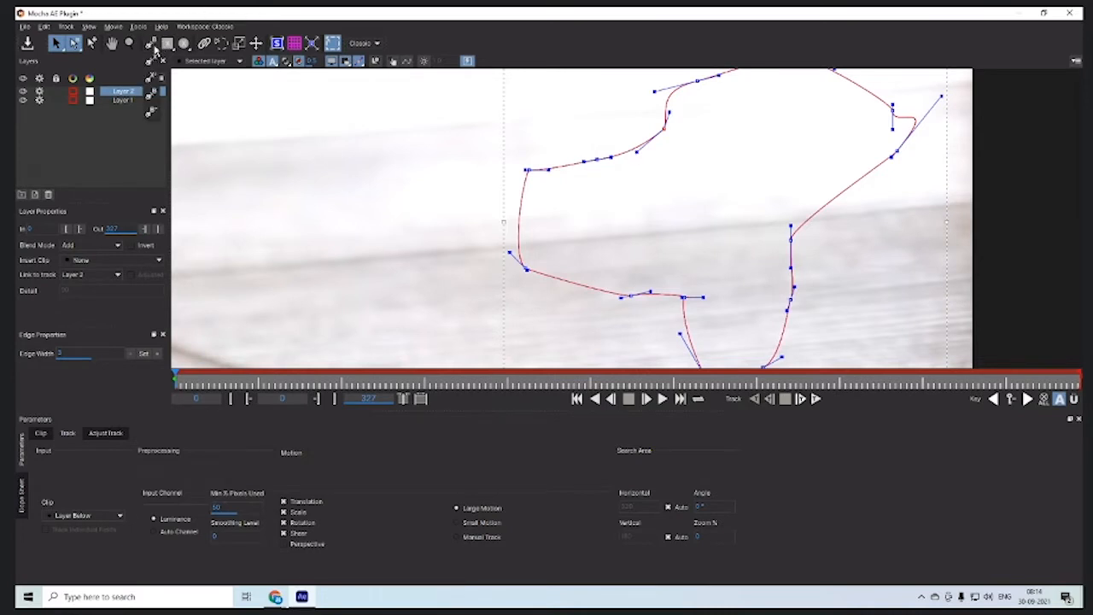
pyautogui.click(151, 115)
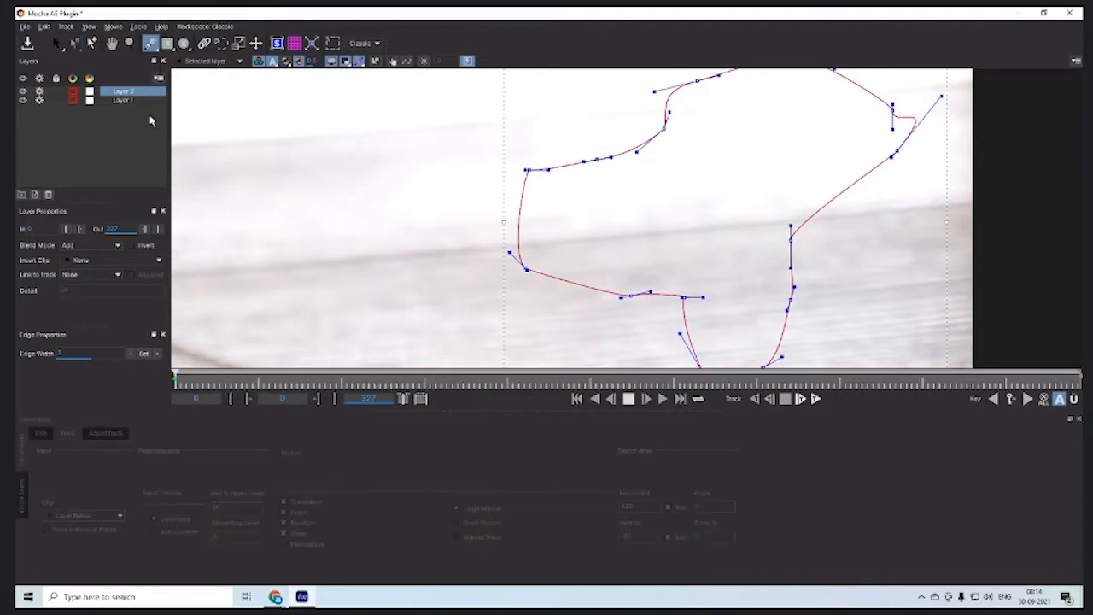
pyautogui.click(627, 152)
pyautogui.moveTo(629, 152); pyautogui.dragTo(652, 124)
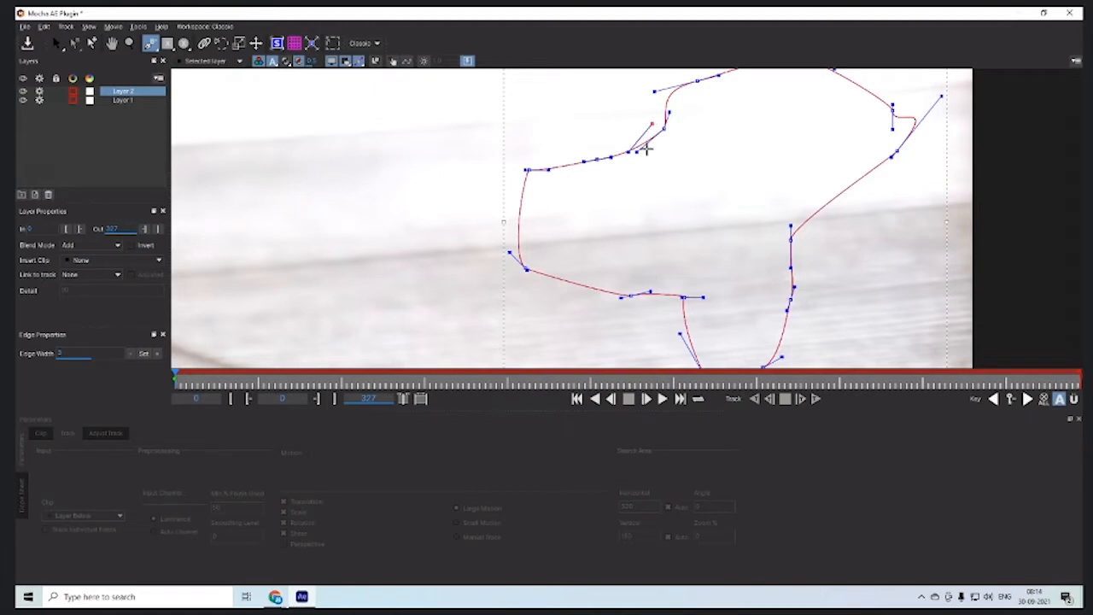
pyautogui.click(650, 156)
pyautogui.click(637, 150)
pyautogui.click(640, 128)
pyautogui.click(641, 127)
pyautogui.rightClick(652, 124)
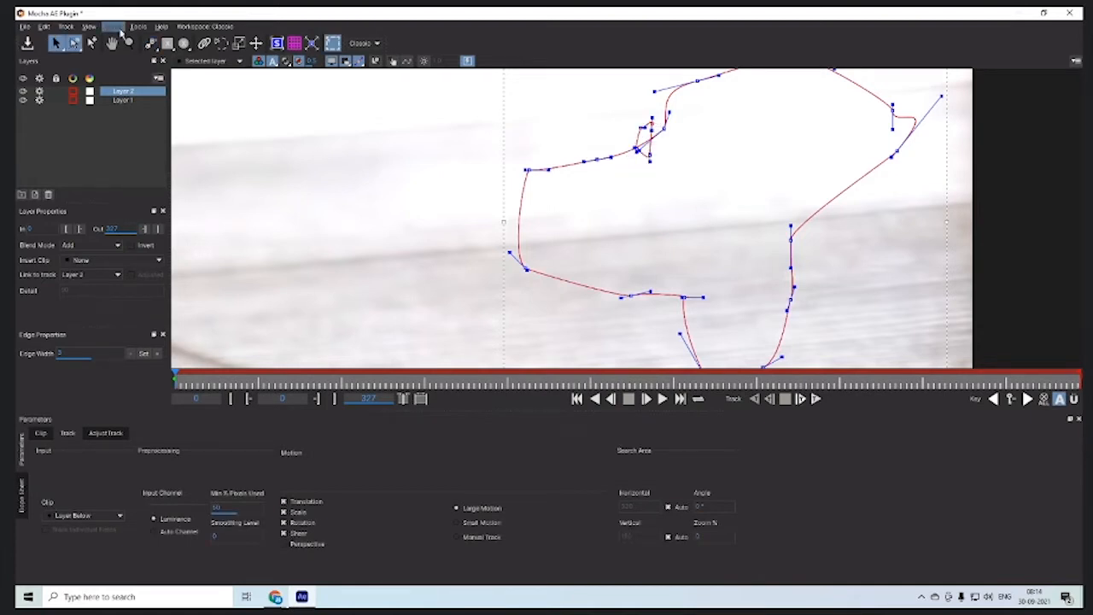
pyautogui.moveTo(528, 170); pyautogui.dragTo(524, 212)
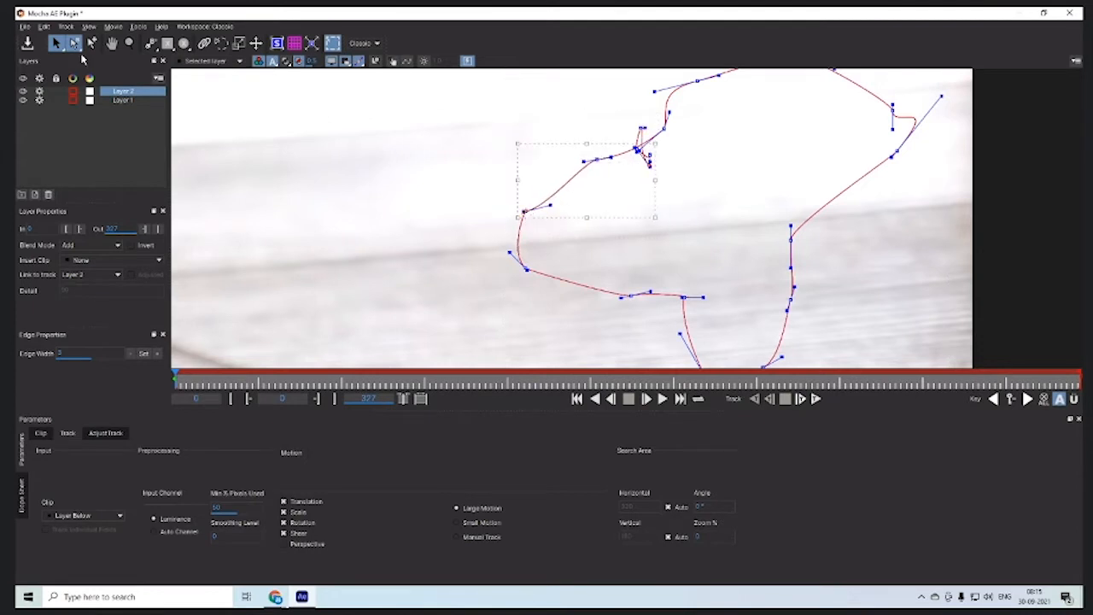
# Step: Add a second small Bezier shape to Layer 2, crossing the slanted edge above the lowered corner point
pyautogui.click(149, 45)
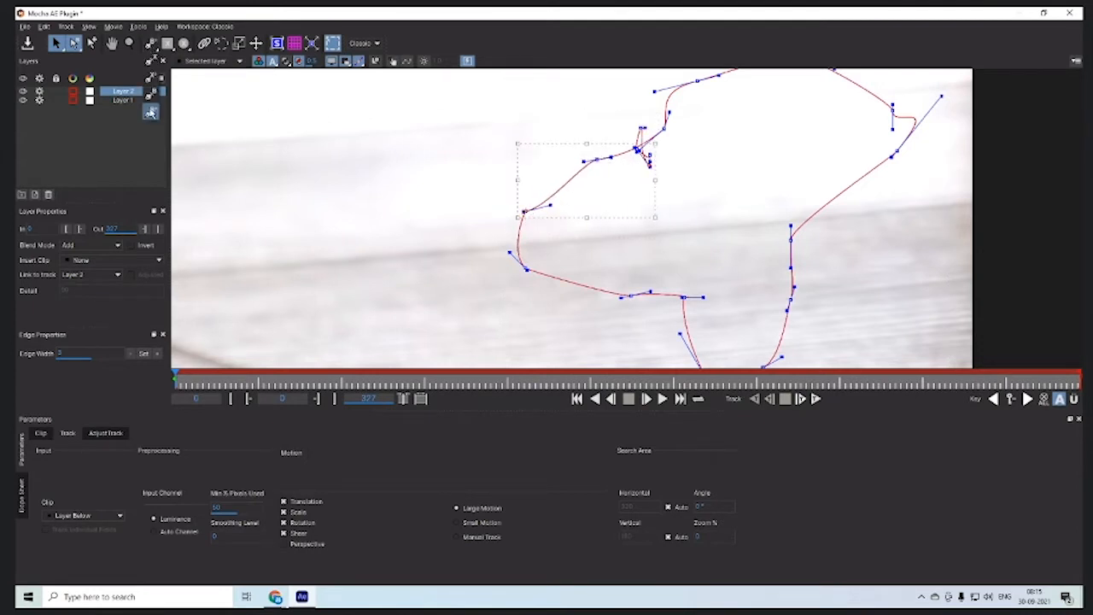
pyautogui.click(152, 112)
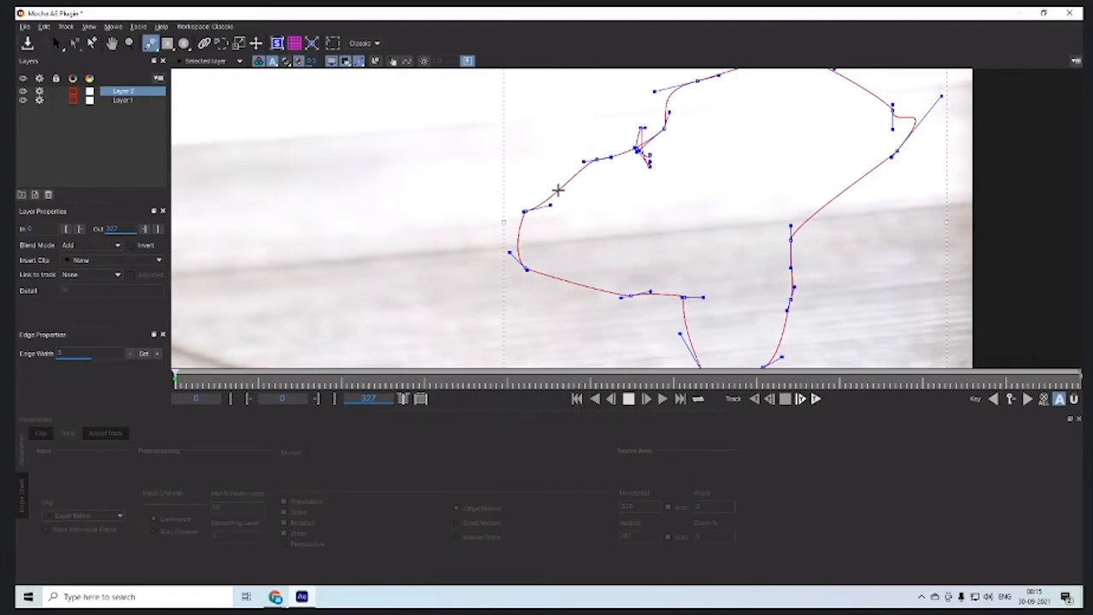
pyautogui.click(560, 189)
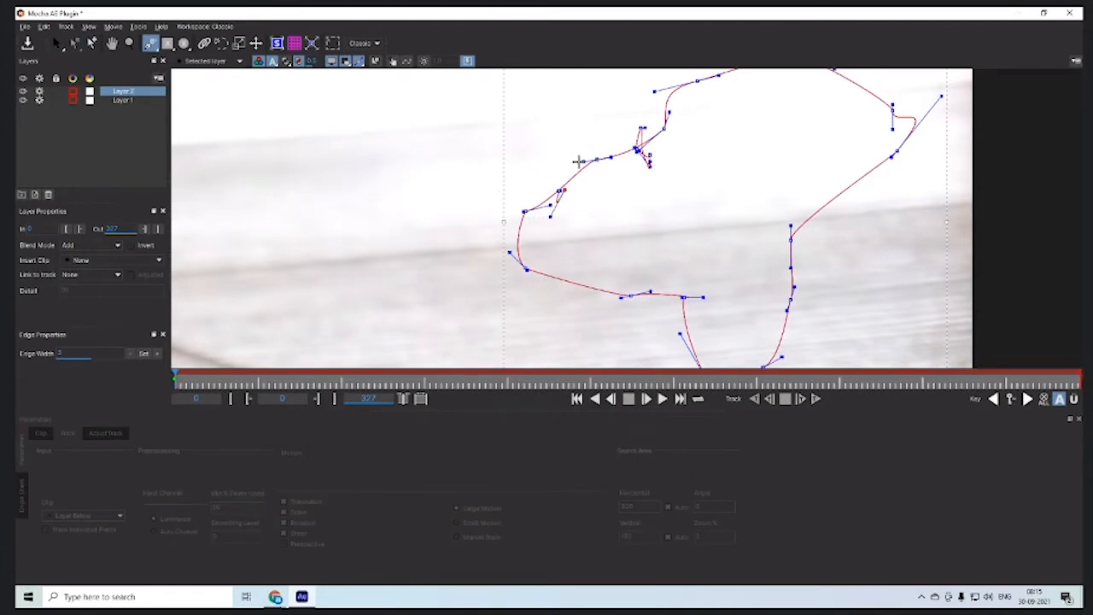
pyautogui.moveTo(579, 162); pyautogui.dragTo(527, 173)
pyautogui.click(582, 192)
pyautogui.click(571, 168)
pyautogui.click(560, 160)
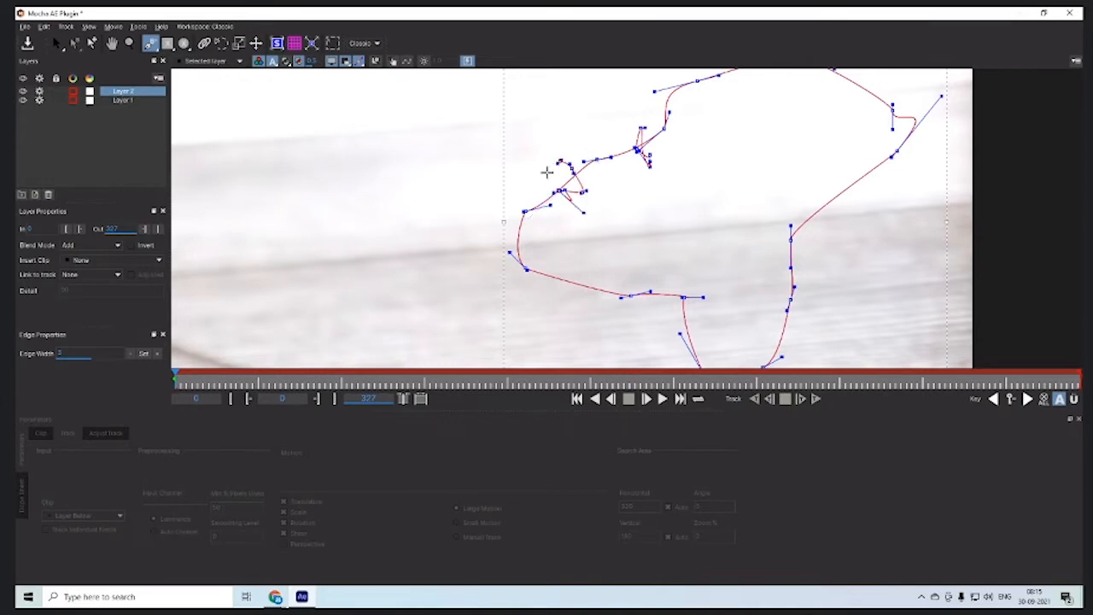
pyautogui.click(548, 173)
pyautogui.press('s')
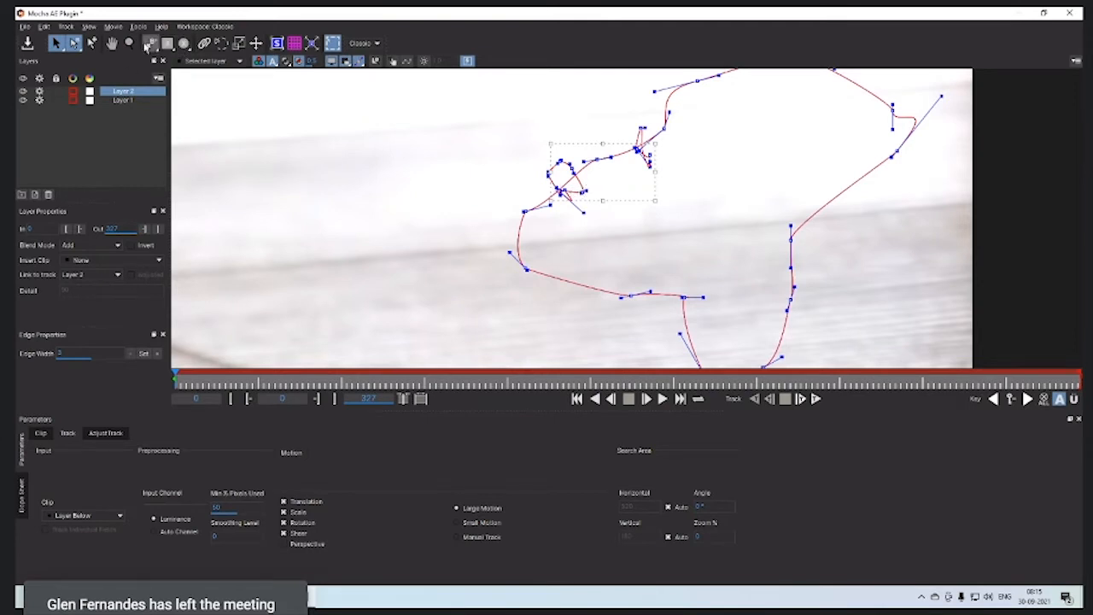
# Step: Add a larger rounded Bezier shape to Layer 2, overlapping the right side of the main outline
pyautogui.click(150, 45)
pyautogui.click(721, 213)
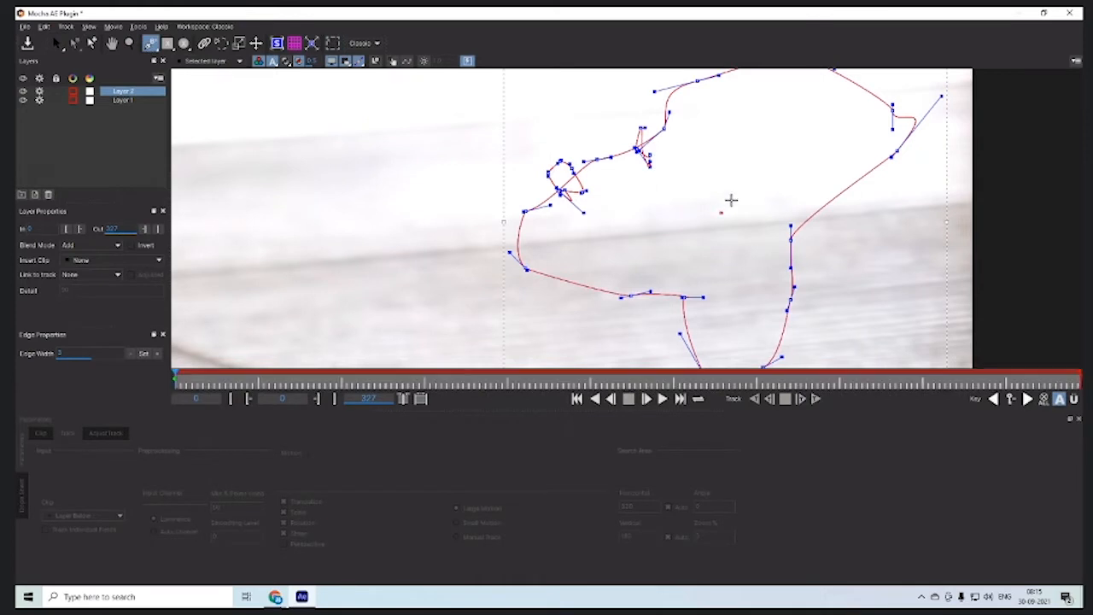
pyautogui.click(757, 155)
pyautogui.click(787, 146)
pyautogui.click(847, 168)
pyautogui.click(876, 227)
pyautogui.click(826, 270)
pyautogui.click(760, 269)
pyautogui.click(757, 257)
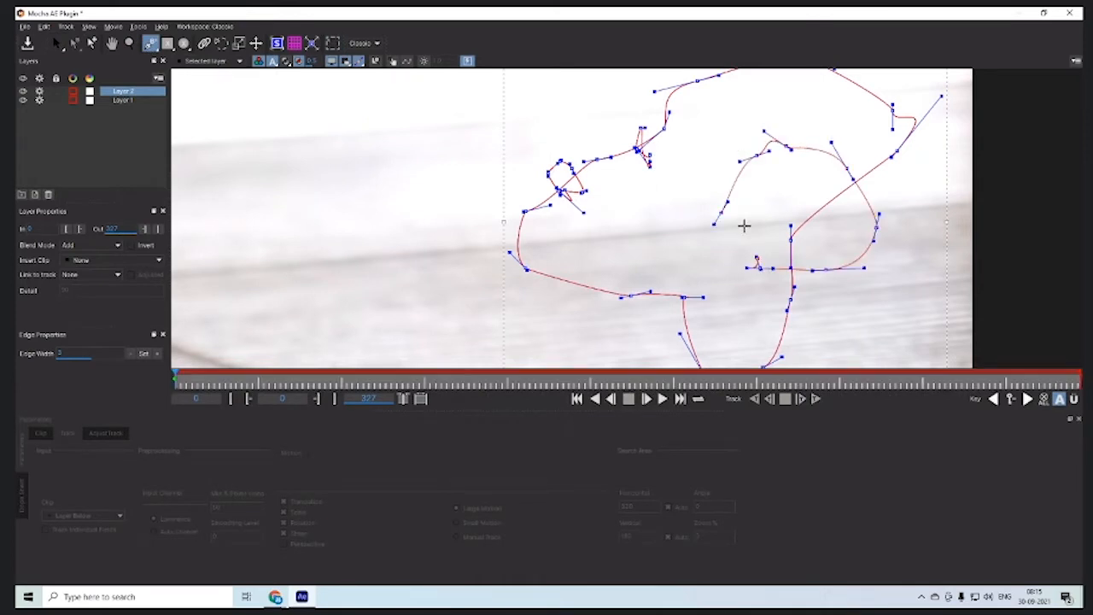
pyautogui.click(721, 214)
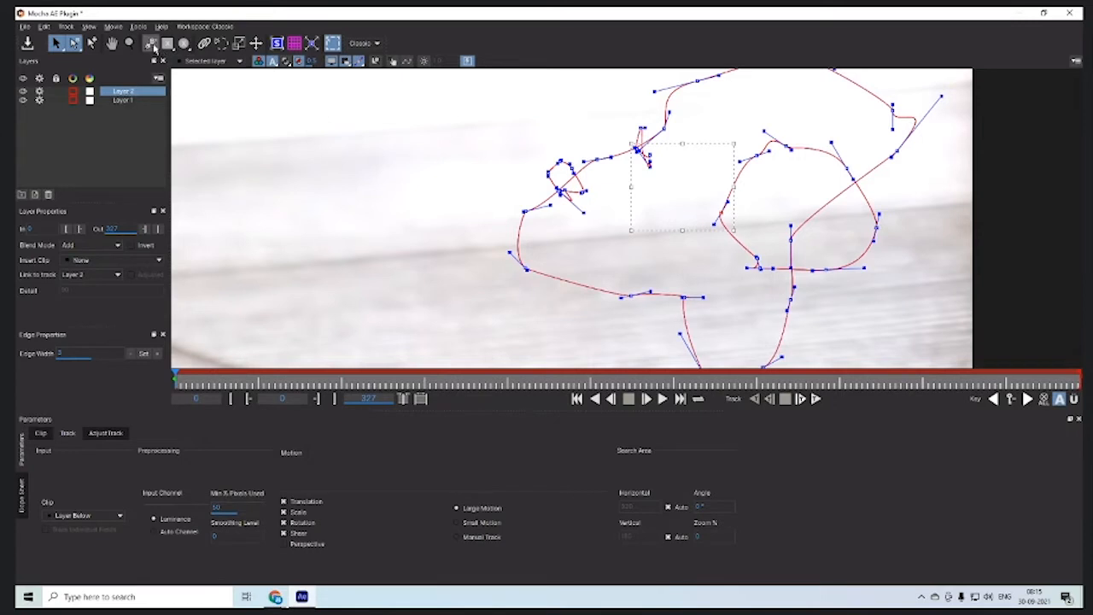
# Step: Draw a closed six-point Bezier shape on a new layer in the blank area beside Layer 2's outline
pyautogui.moveTo(150, 45); pyautogui.dragTo(152, 78)
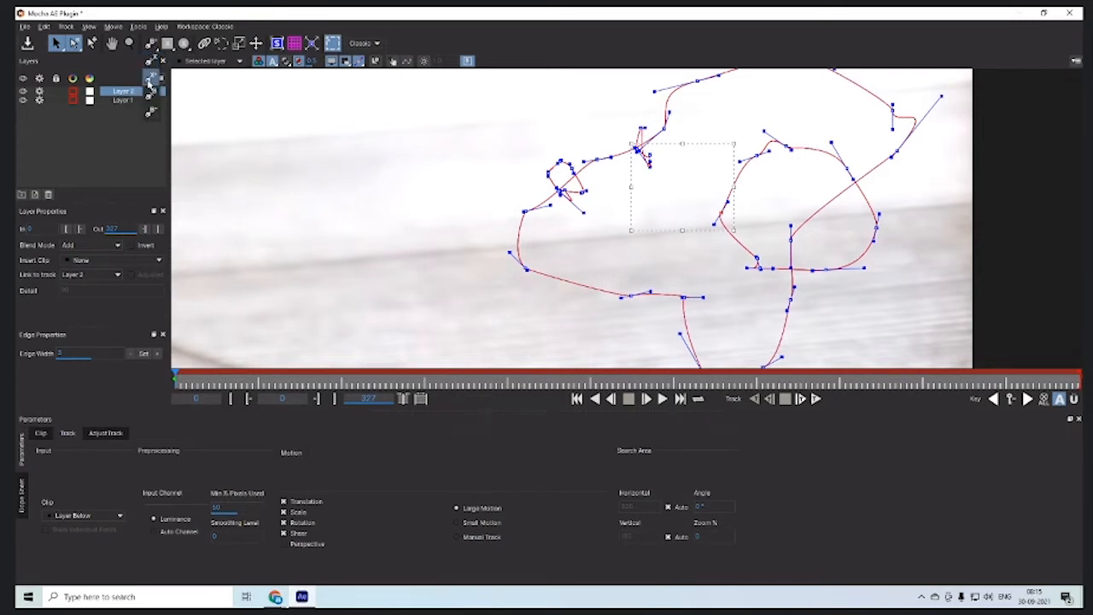
pyautogui.click(152, 96)
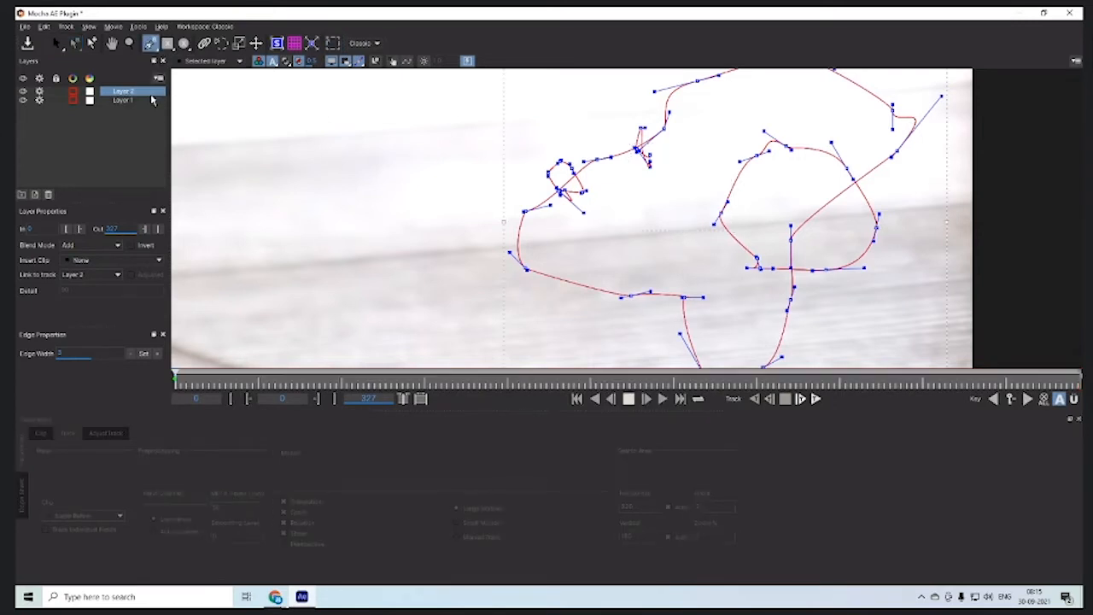
pyautogui.click(324, 175)
pyautogui.click(387, 148)
pyautogui.click(474, 228)
pyautogui.click(392, 269)
pyautogui.click(305, 253)
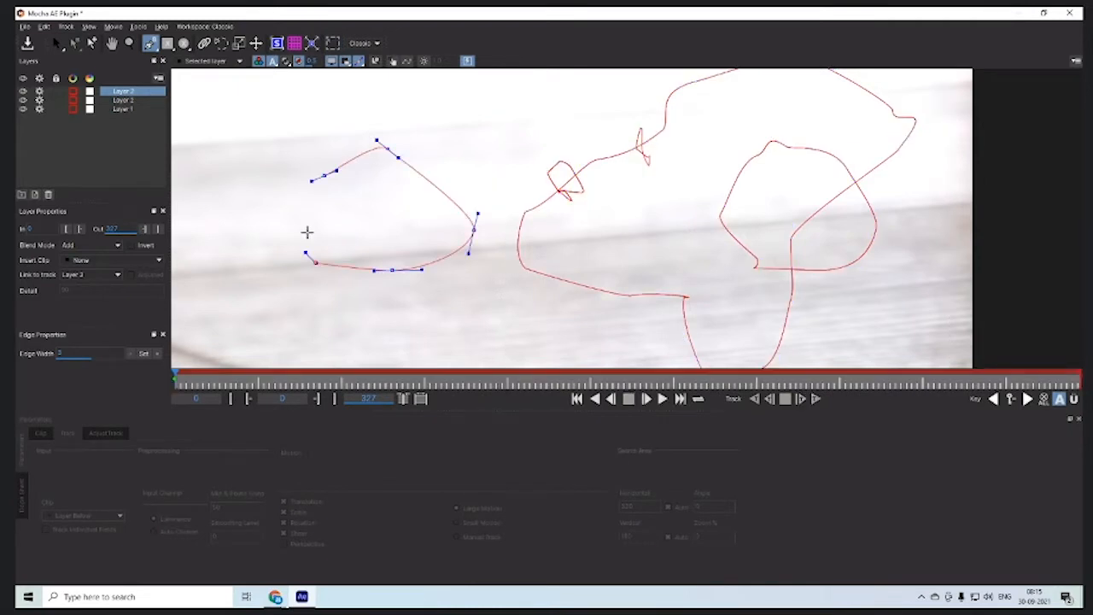
pyautogui.click(312, 206)
pyautogui.click(322, 175)
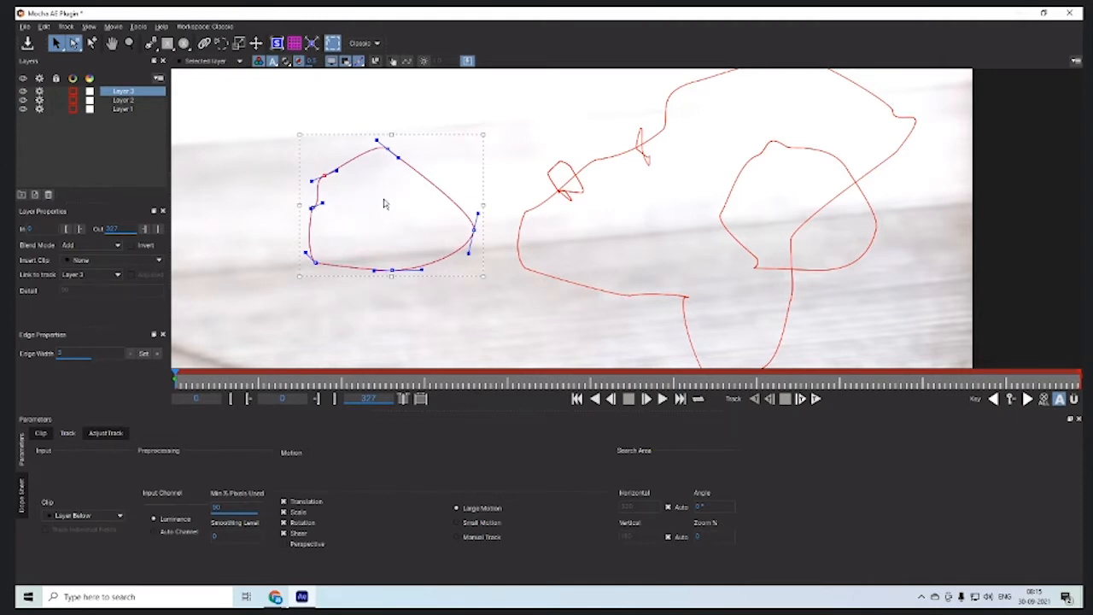
# Step: Add a smaller closed Bezier shape to Layer 3, inside its existing outline
pyautogui.click(150, 45)
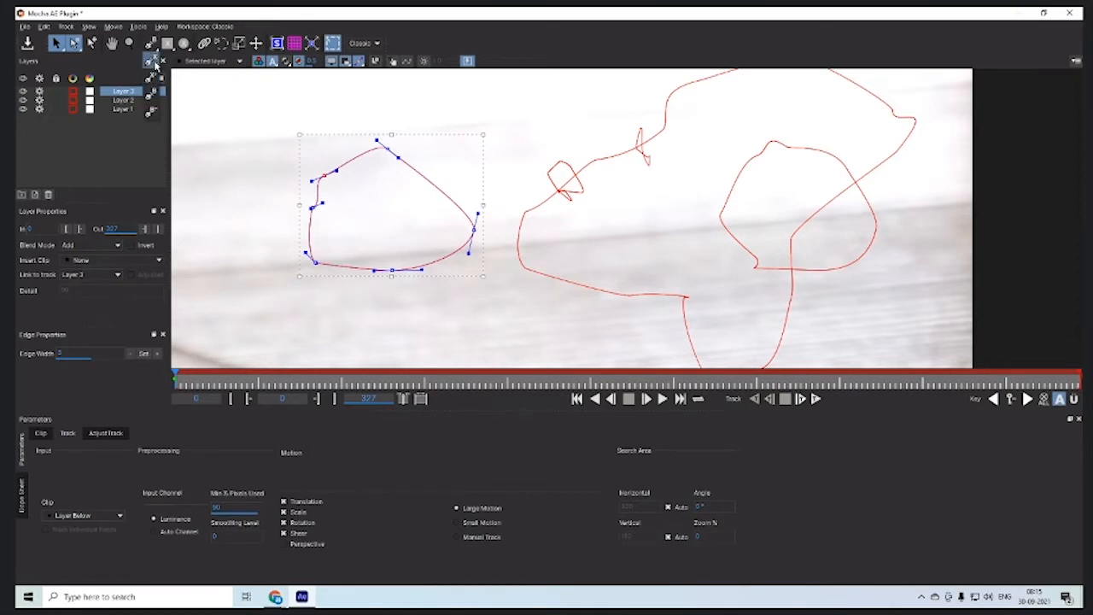
pyautogui.click(153, 82)
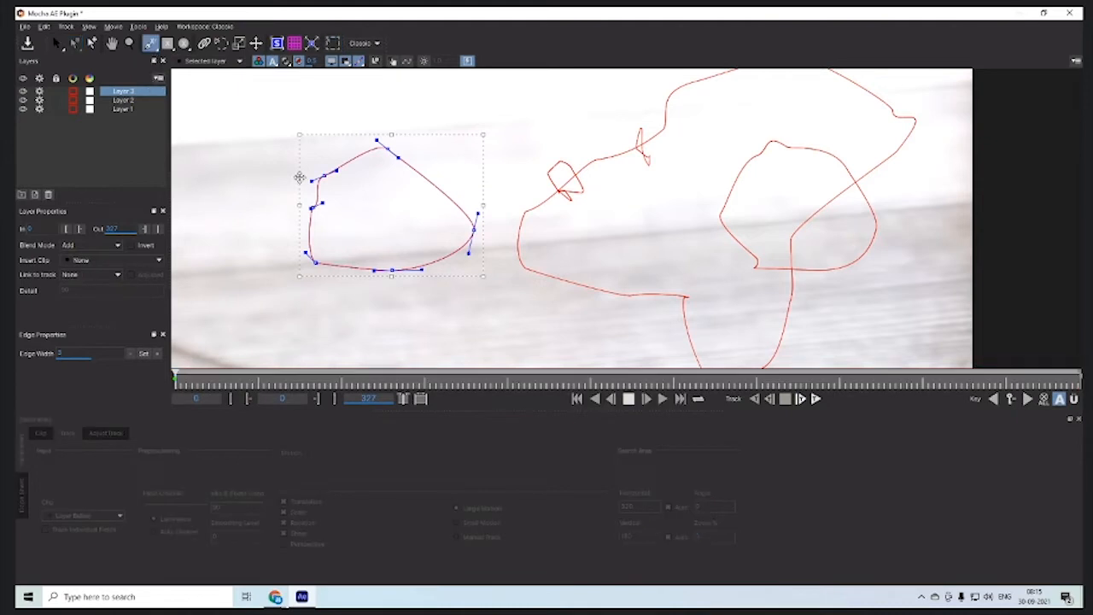
pyautogui.click(347, 221)
pyautogui.click(352, 191)
pyautogui.click(394, 200)
pyautogui.click(415, 222)
pyautogui.click(407, 239)
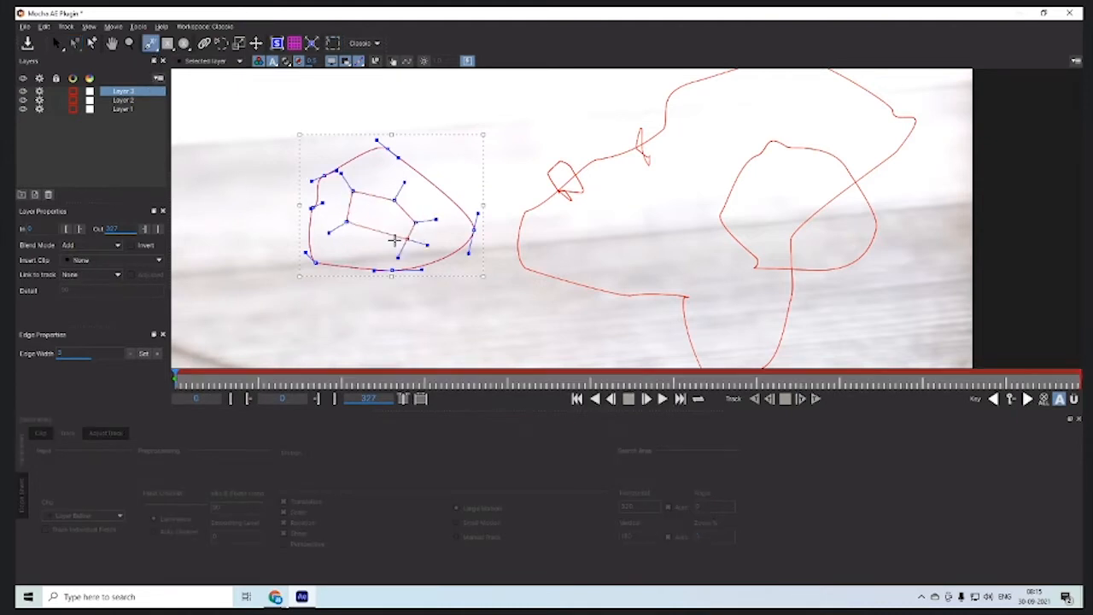
pyautogui.click(365, 246)
pyautogui.click(359, 246)
pyautogui.click(339, 237)
pyautogui.rightClick(340, 236)
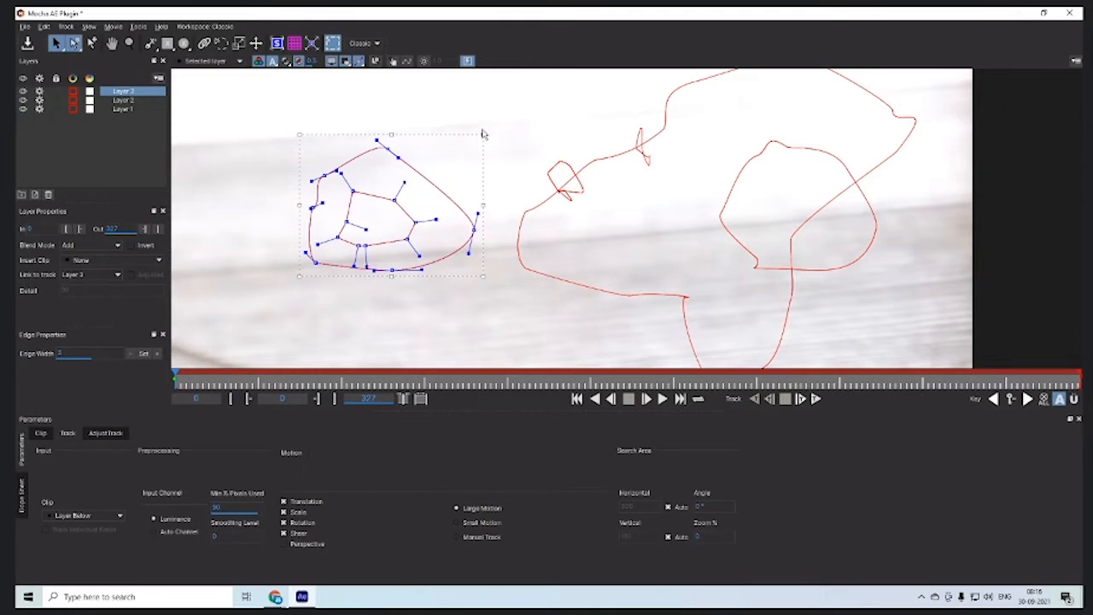
# Step: Save the Mocha project, return to After Effects and create AE masks from the Mocha shapes
pyautogui.click(27, 44)
pyautogui.click(1068, 13)
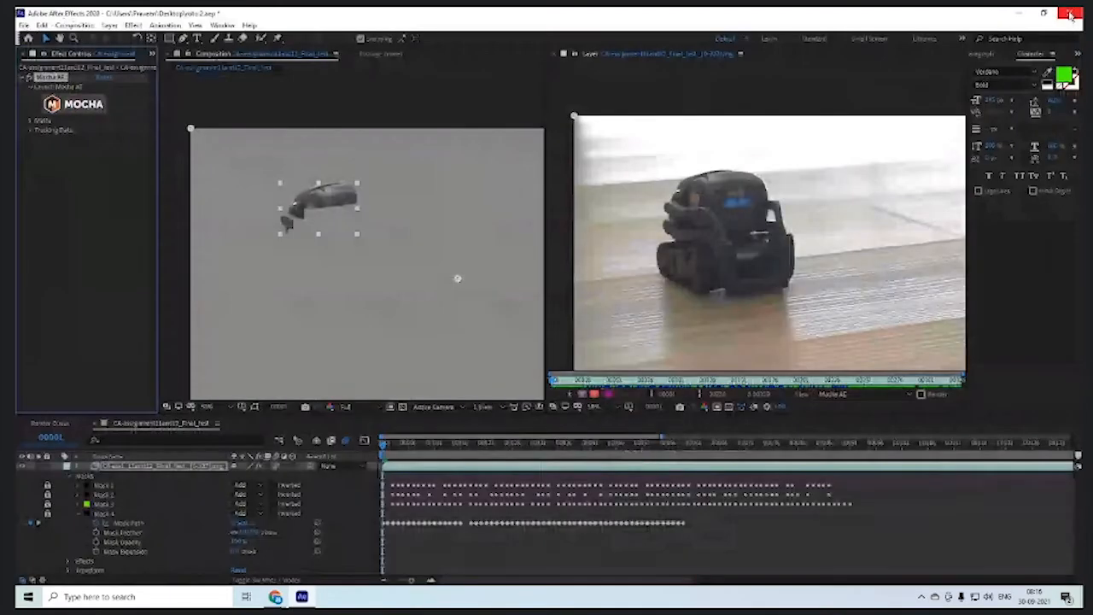
pyautogui.click(29, 123)
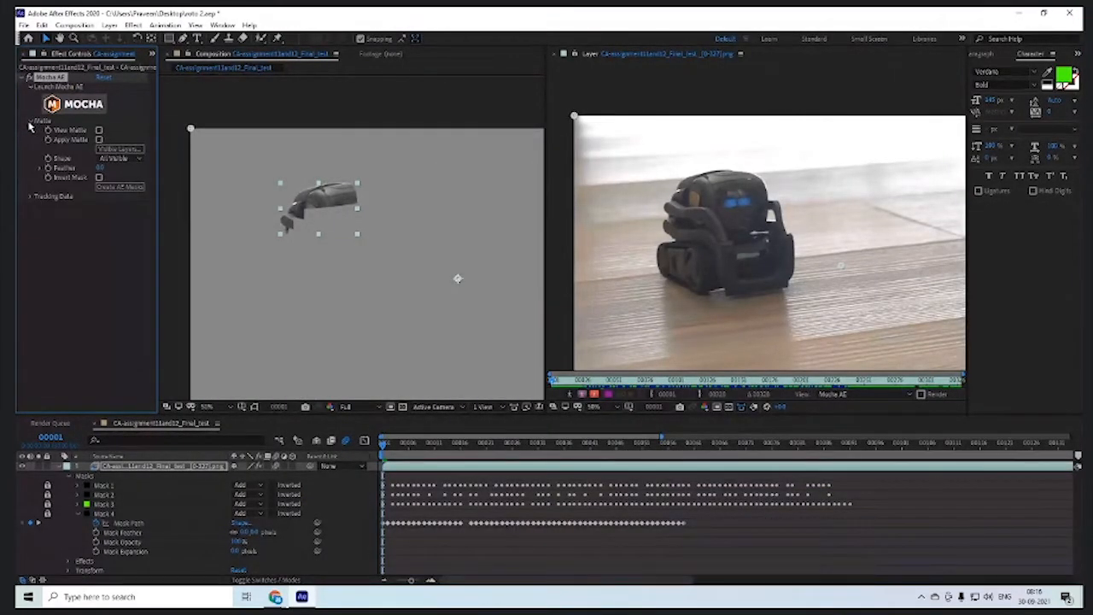
pyautogui.click(132, 188)
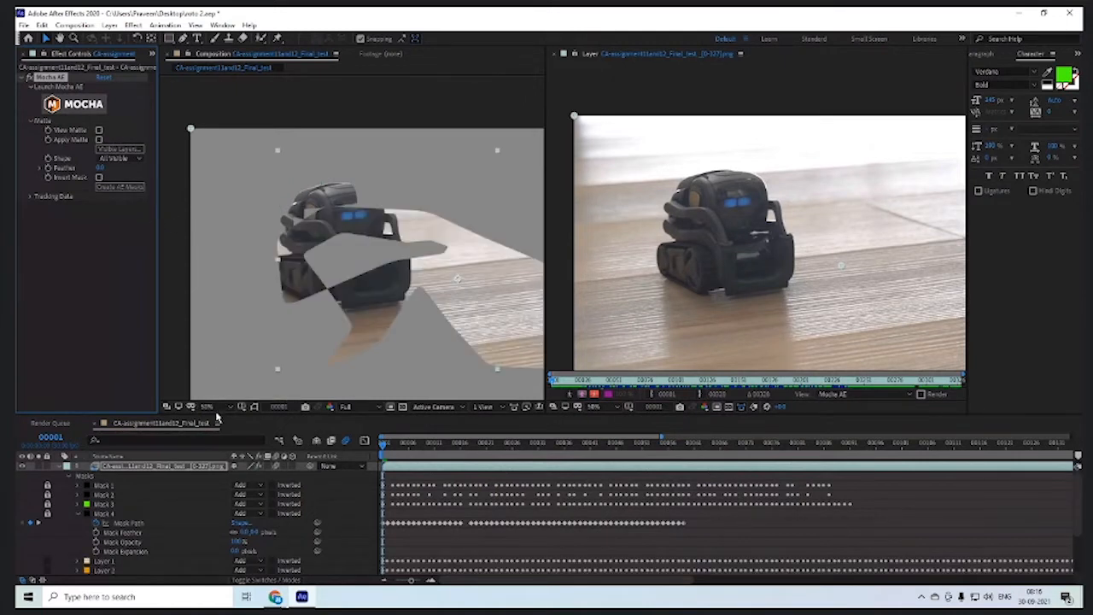
# Step: Enlarge the timeline and look through the Layer 1, Layer 2 and Layer 3 masks
pyautogui.moveTo(213, 418); pyautogui.dragTo(200, 326)
pyautogui.click(106, 475)
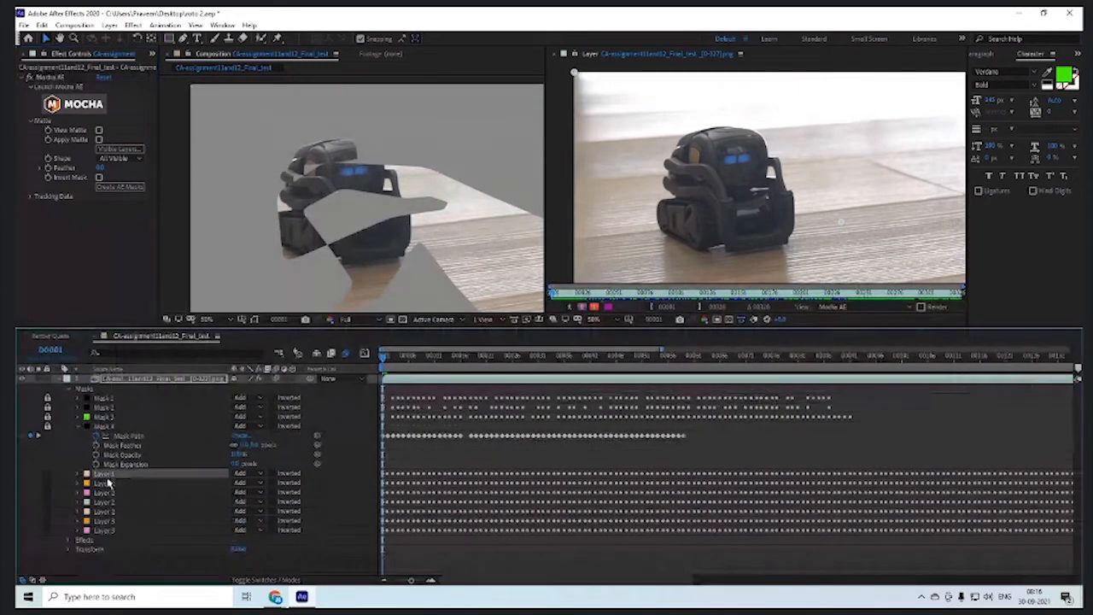
pyautogui.click(105, 493)
pyautogui.click(103, 519)
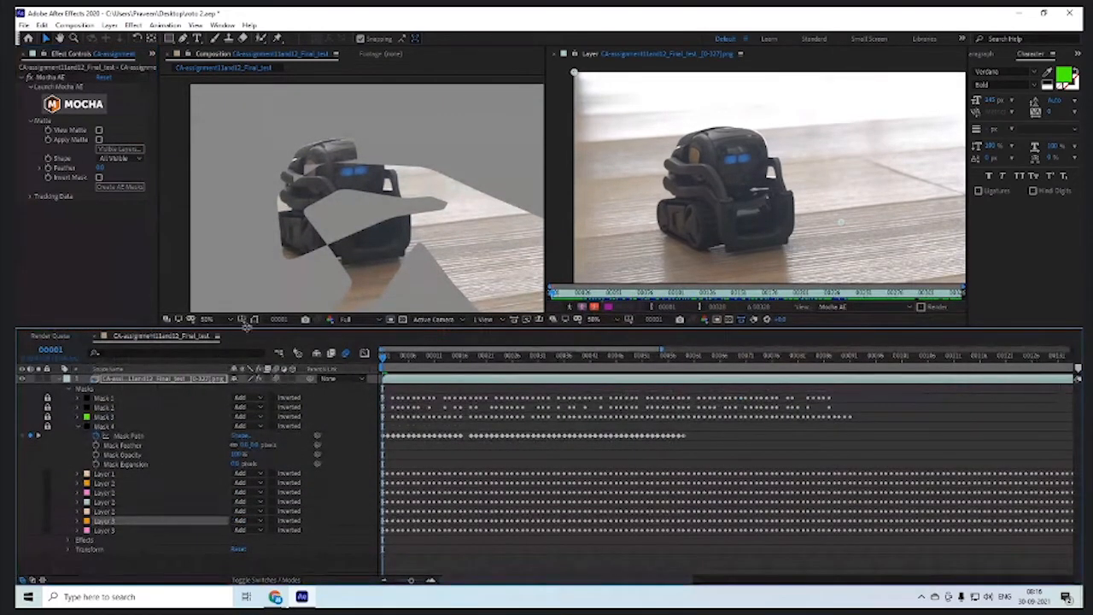
# Step: Show the mask outlines in the composition and set the inner Layer 3 mask's mode to Subtract
pyautogui.click(254, 319)
pyautogui.scroll(2, 275, 177)
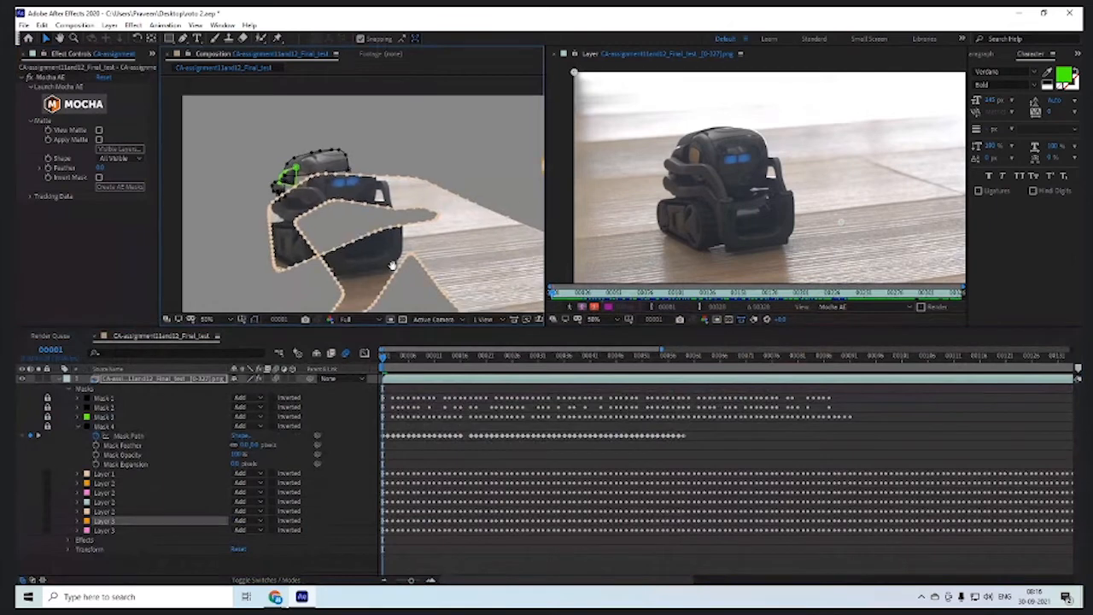
pyautogui.scroll(-2, 275, 177)
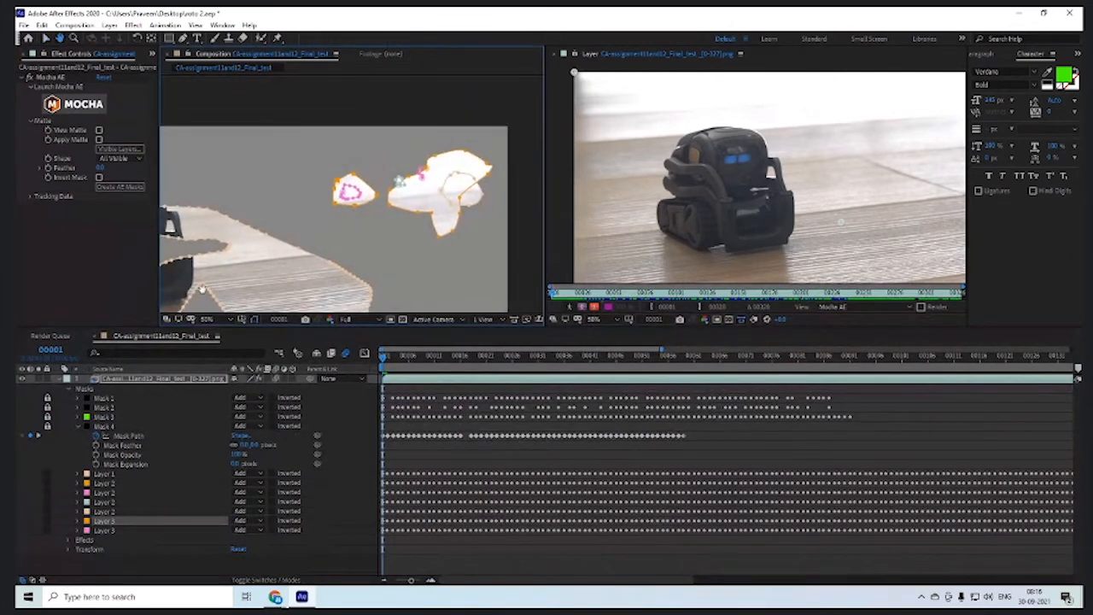
pyautogui.scroll(3, 337, 214)
pyautogui.scroll(2, 336, 203)
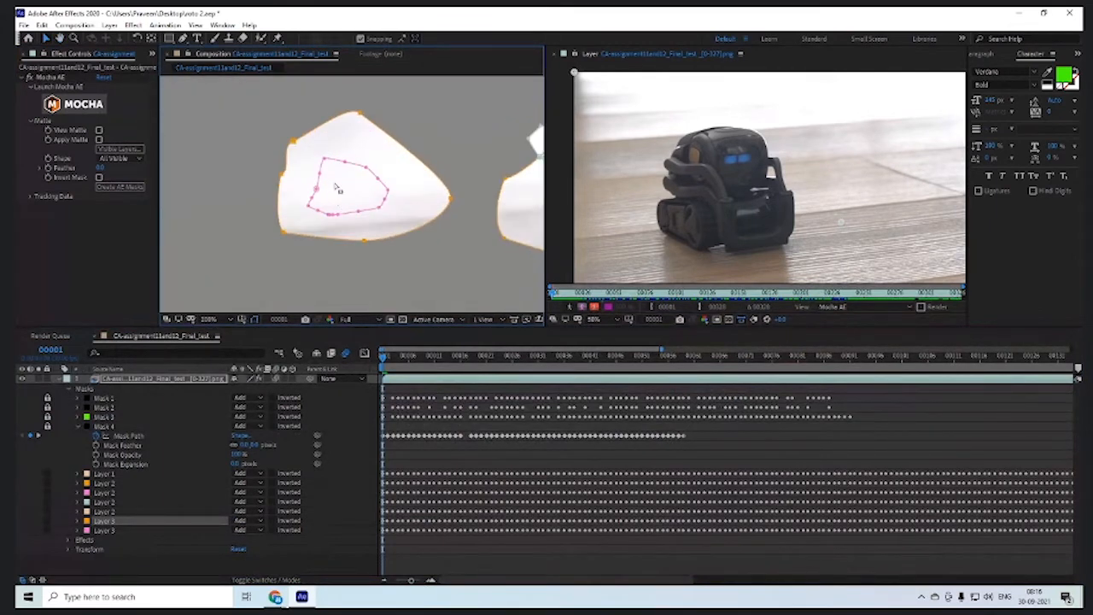
pyautogui.click(321, 162)
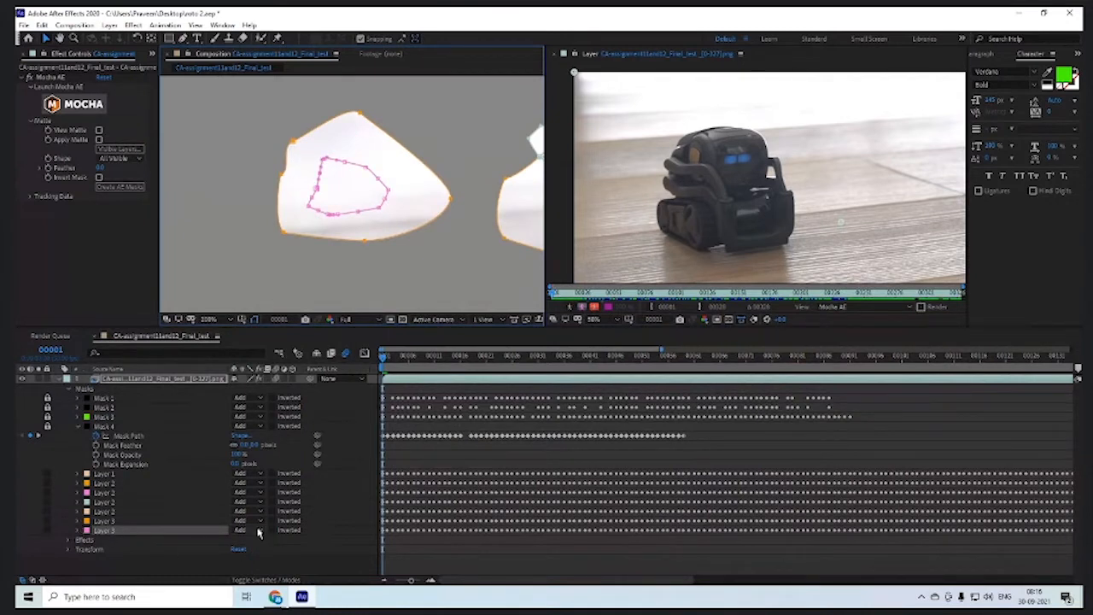
pyautogui.click(259, 529)
pyautogui.click(267, 469)
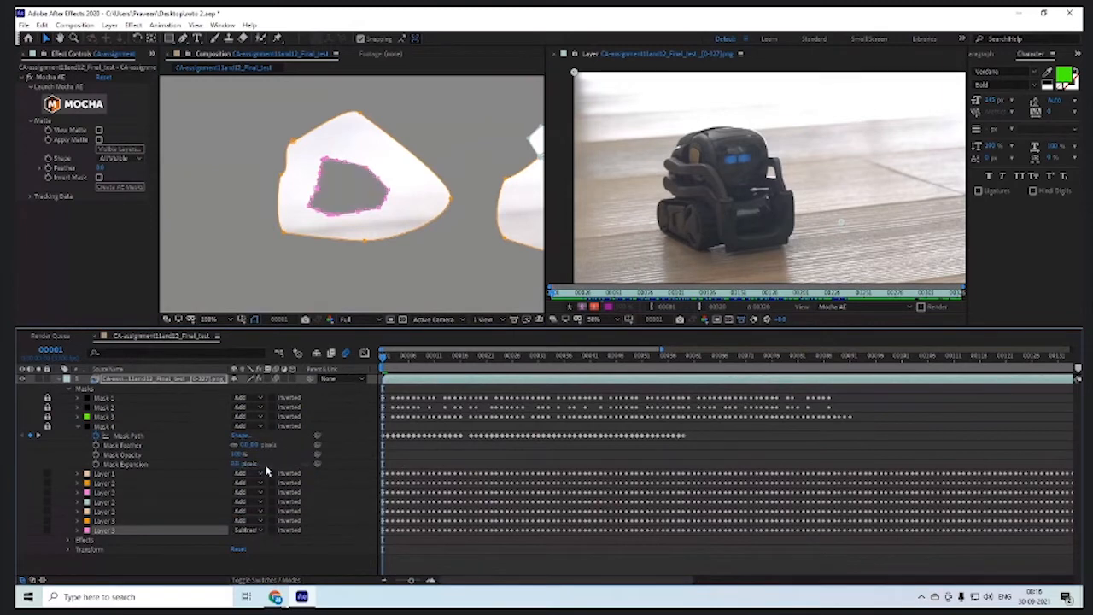
# Step: Deselect the masks, try Intersect mode on the inner Layer 3 mask and set it back to Subtract
pyautogui.click(119, 522)
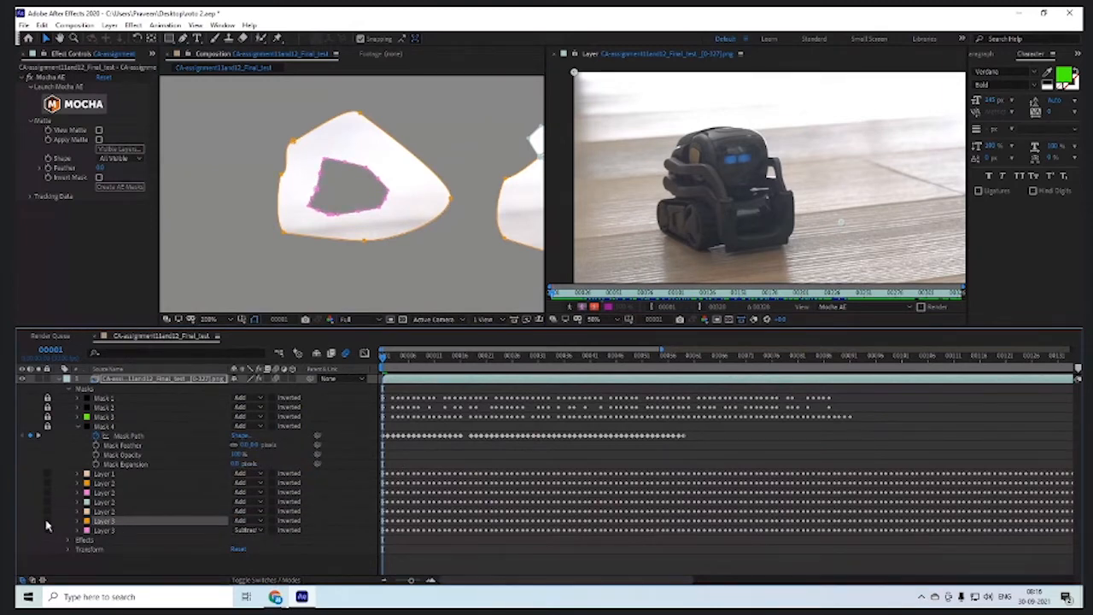
pyautogui.click(136, 553)
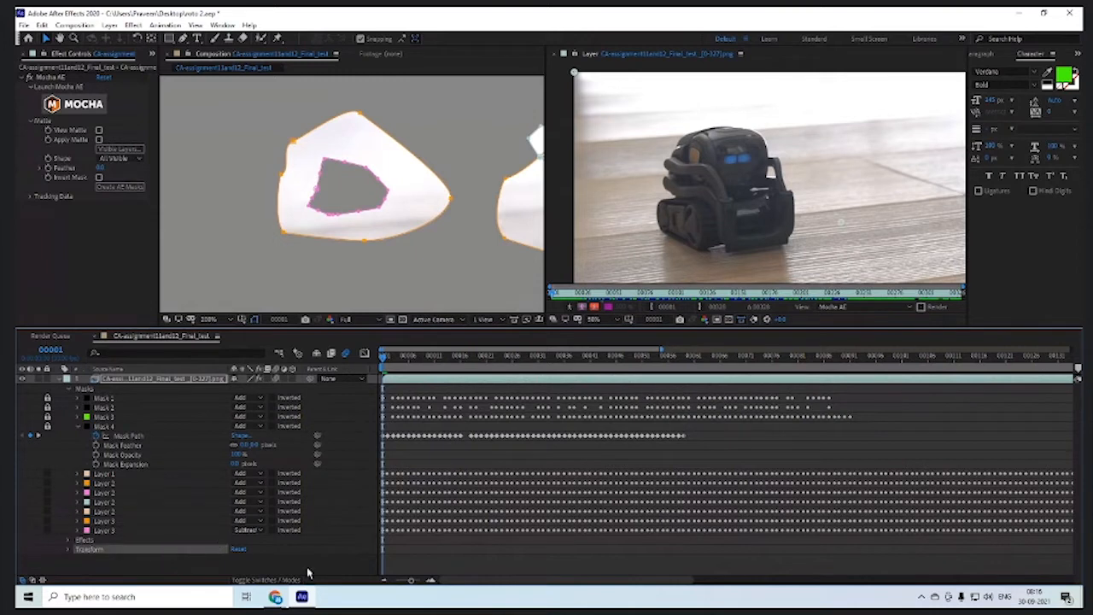
pyautogui.click(311, 570)
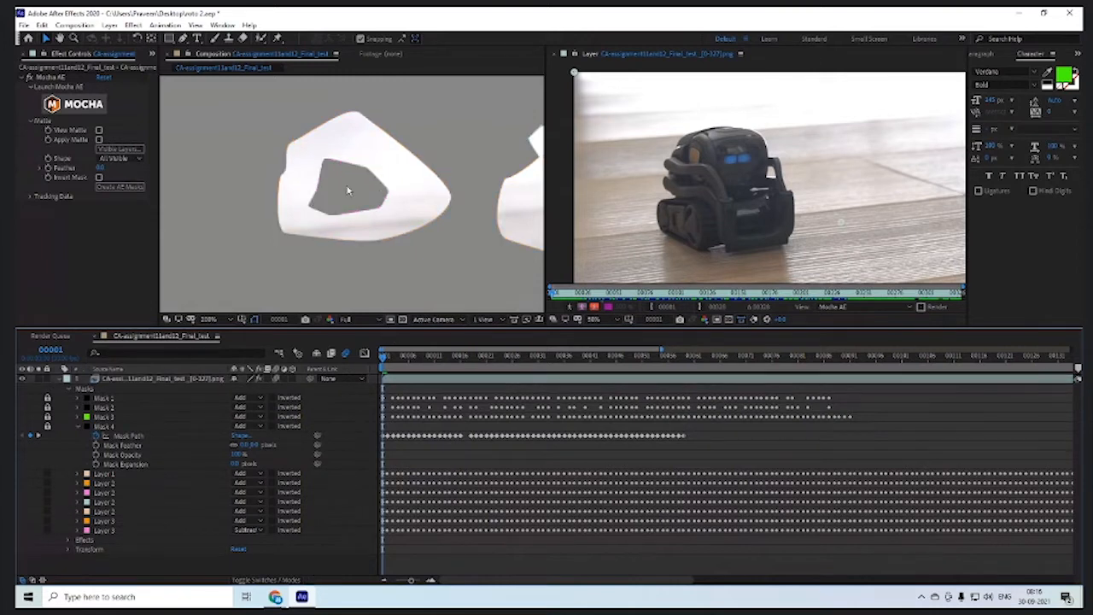
pyautogui.click(256, 531)
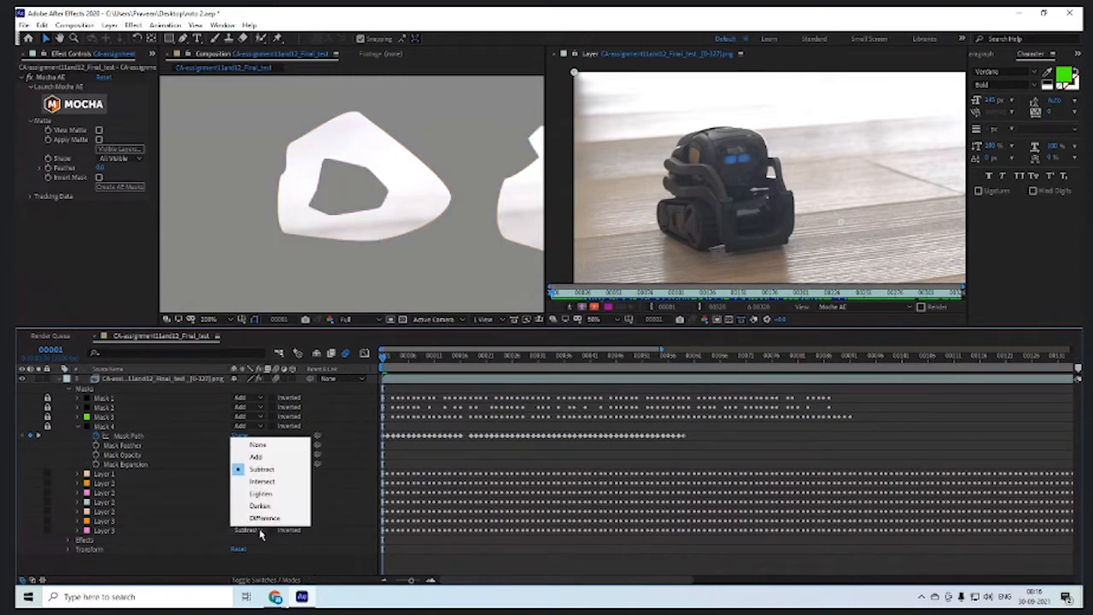
pyautogui.click(261, 482)
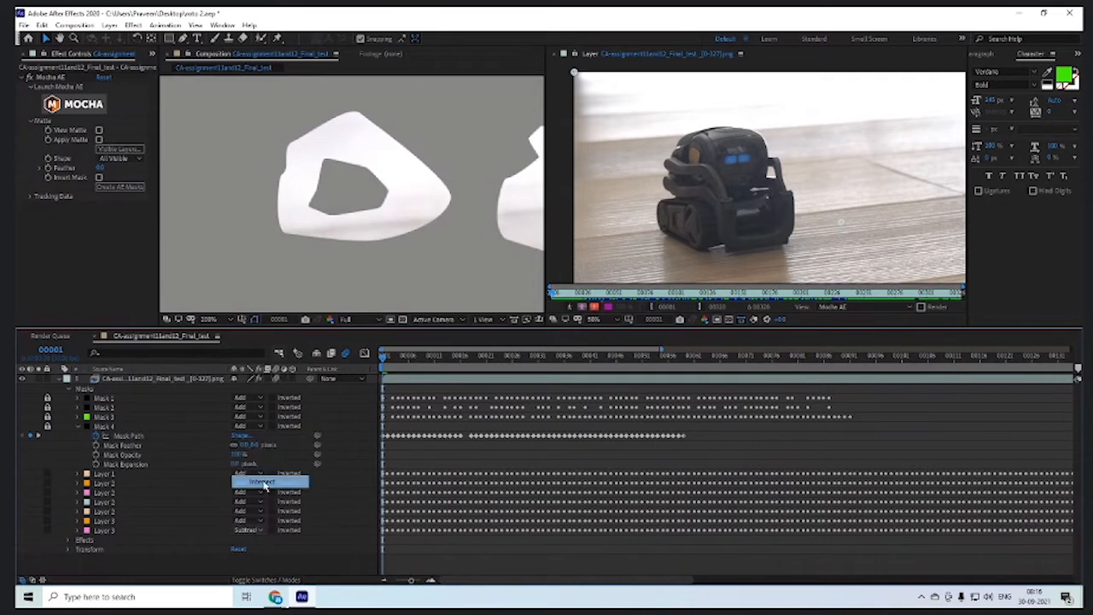
pyautogui.click(252, 529)
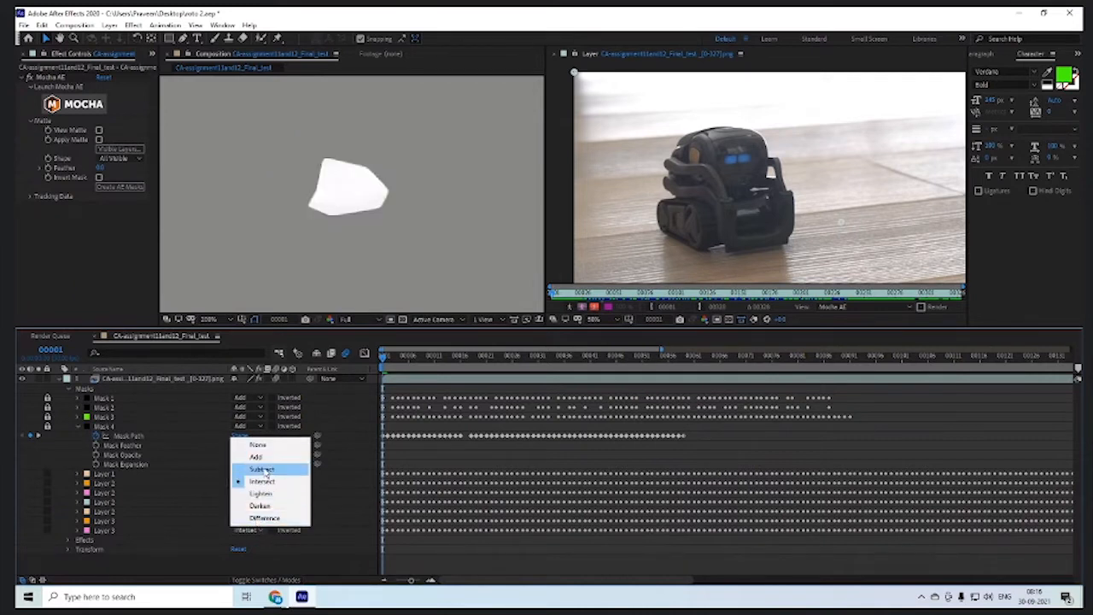
pyautogui.click(263, 468)
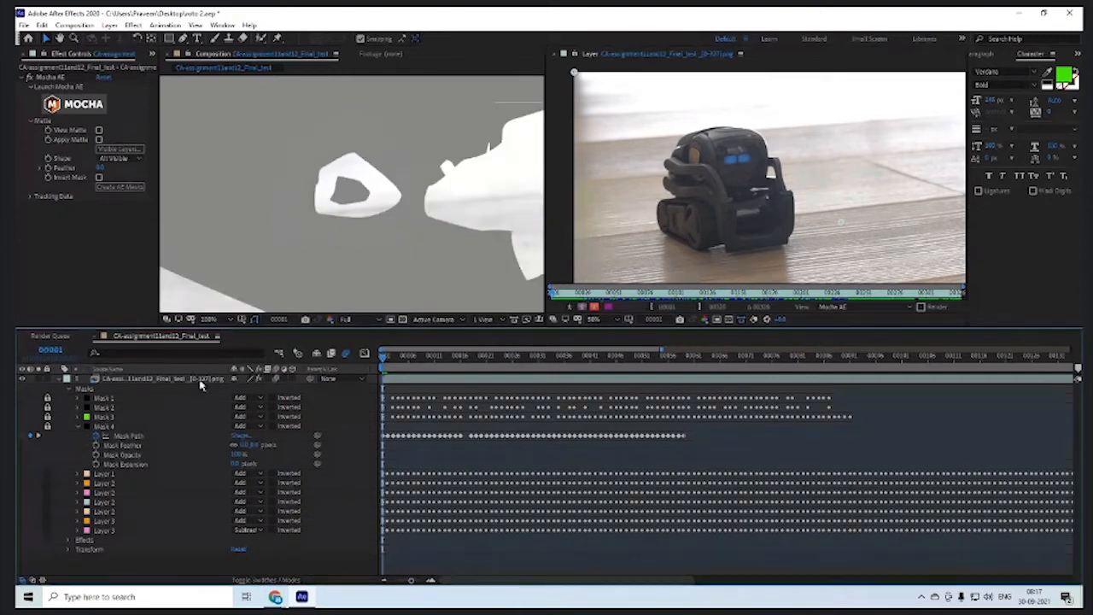
# Step: Delete all the Layer 1, Layer 2 and Layer 3 masks from the clip and relaunch Mocha AE
pyautogui.click(102, 475)
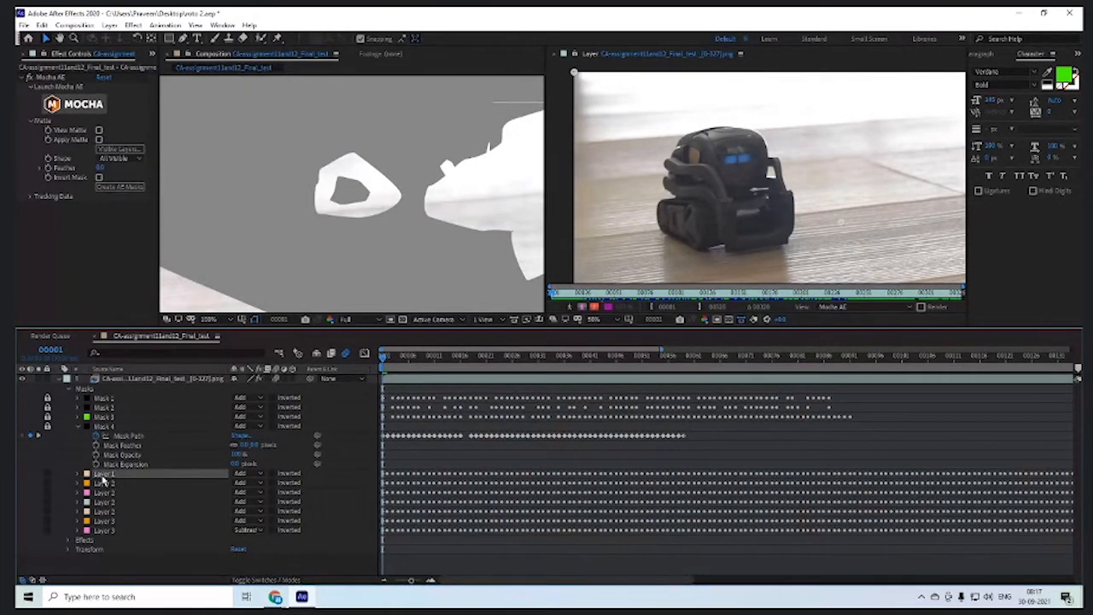
pyautogui.keyDown('shift'); pyautogui.click(102, 531); pyautogui.keyUp('shift')
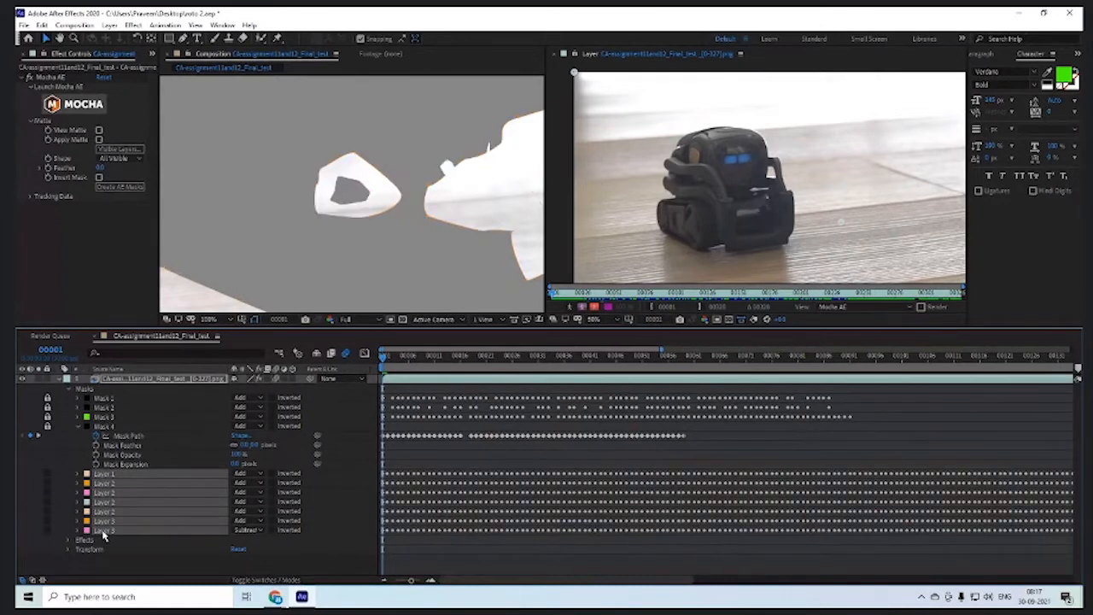
pyautogui.press('Delete')
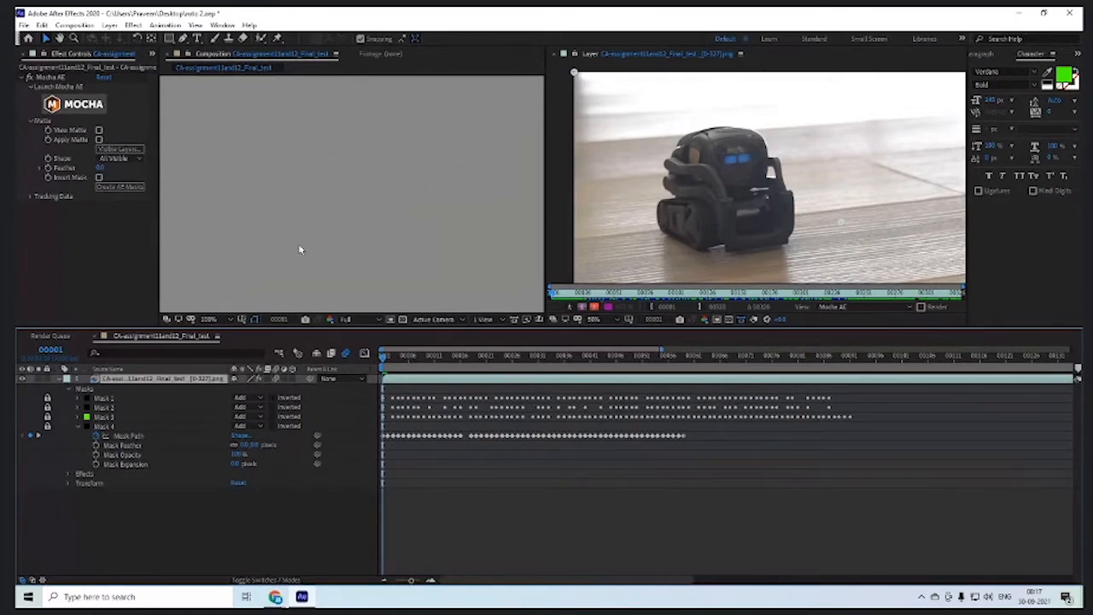
pyautogui.scroll(-4, 390, 253)
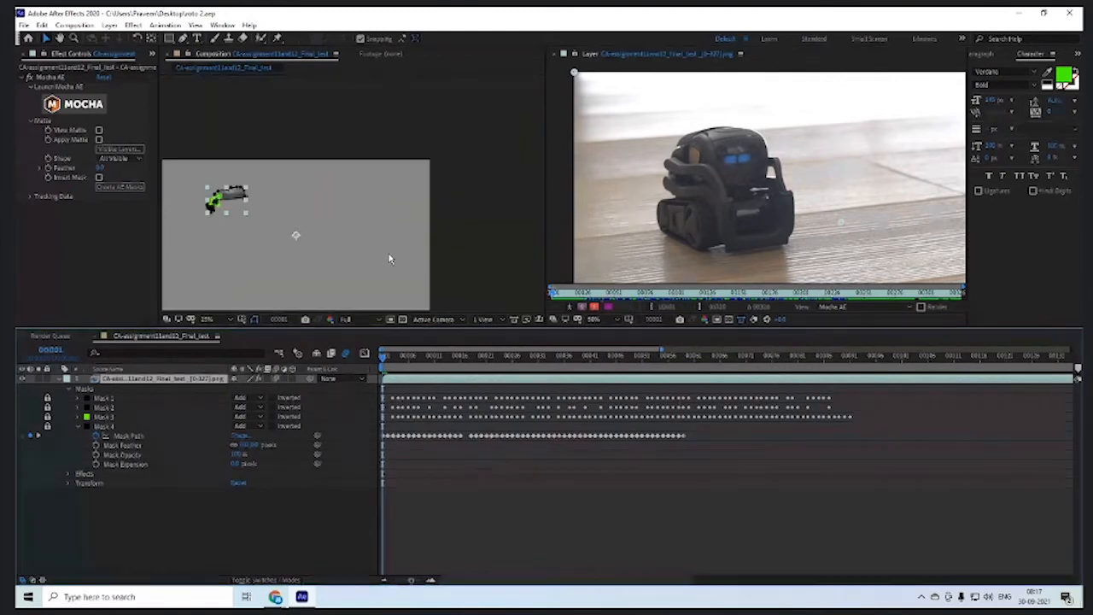
pyautogui.moveTo(313, 240); pyautogui.dragTo(427, 229)
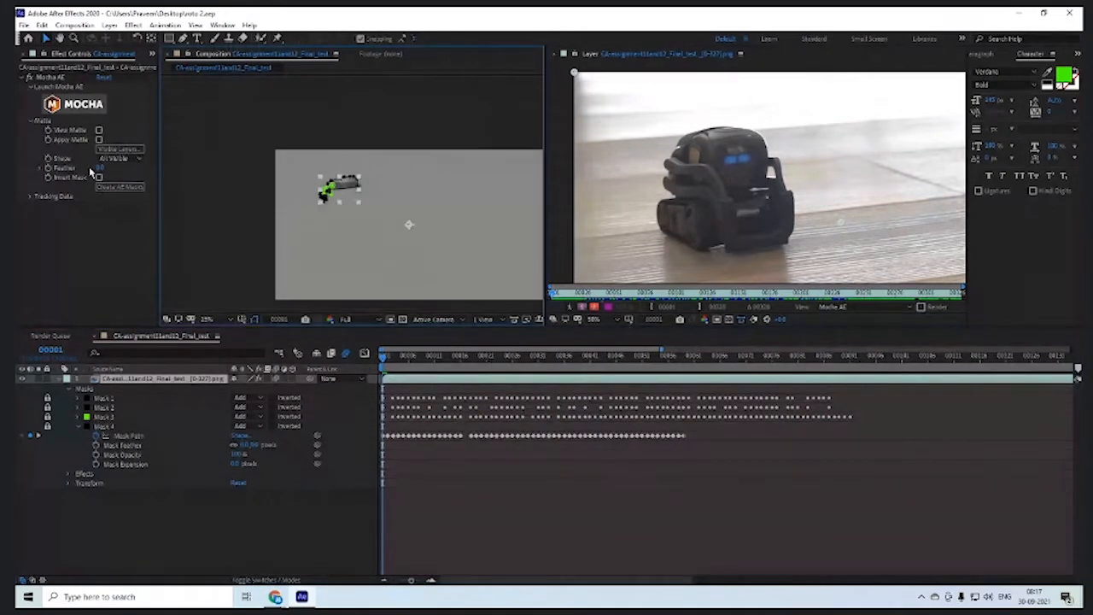
pyautogui.click(89, 111)
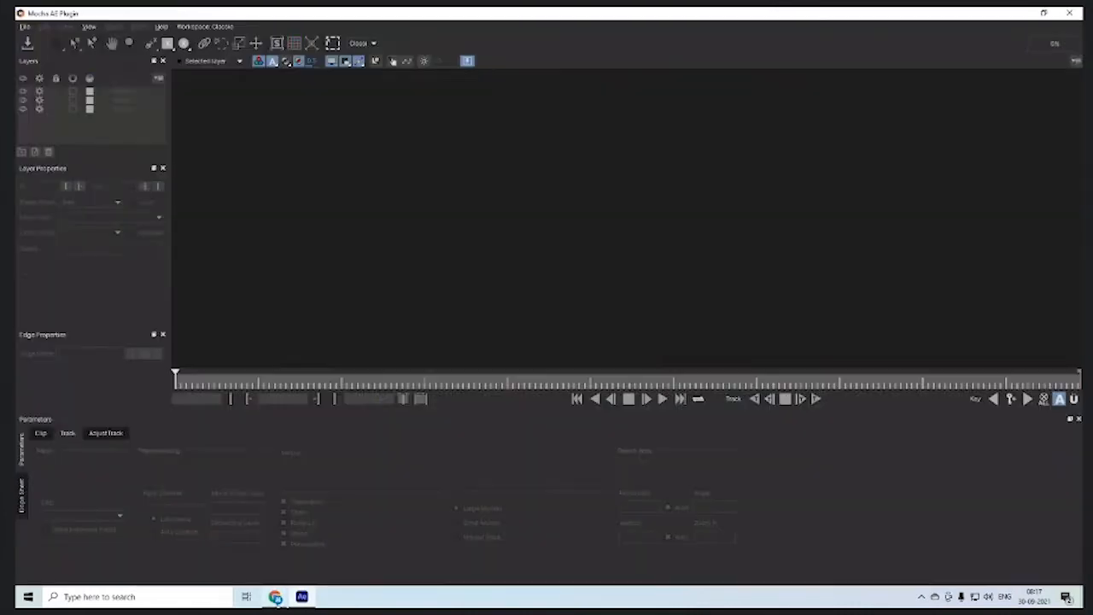
# Step: Switch to the Google Meet call in Chrome to check its messages, and return to Mocha AE
pyautogui.moveTo(275, 596)
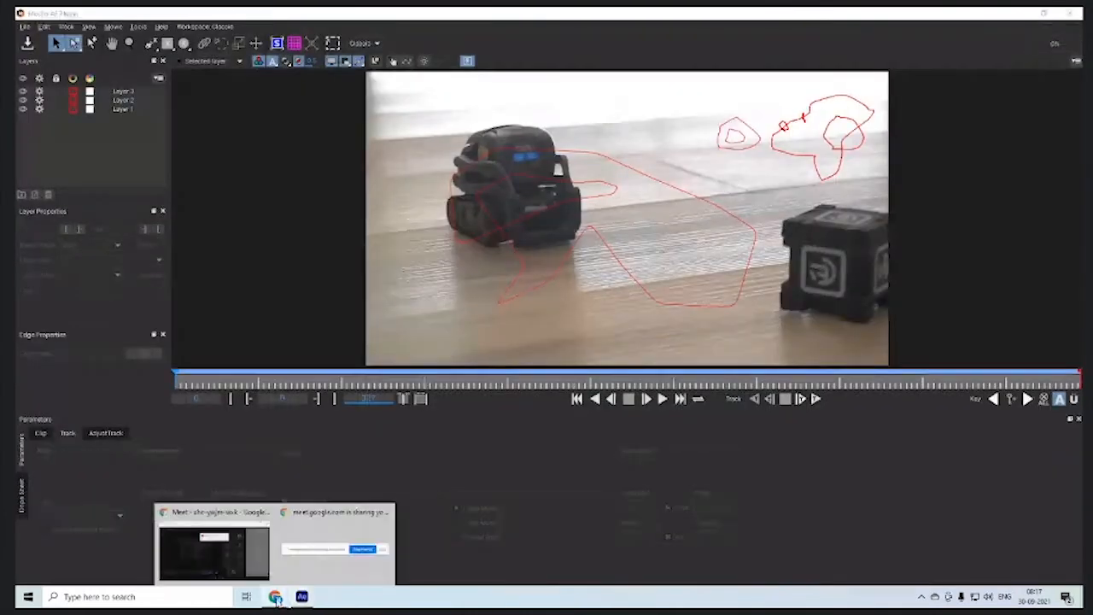
pyautogui.click(243, 529)
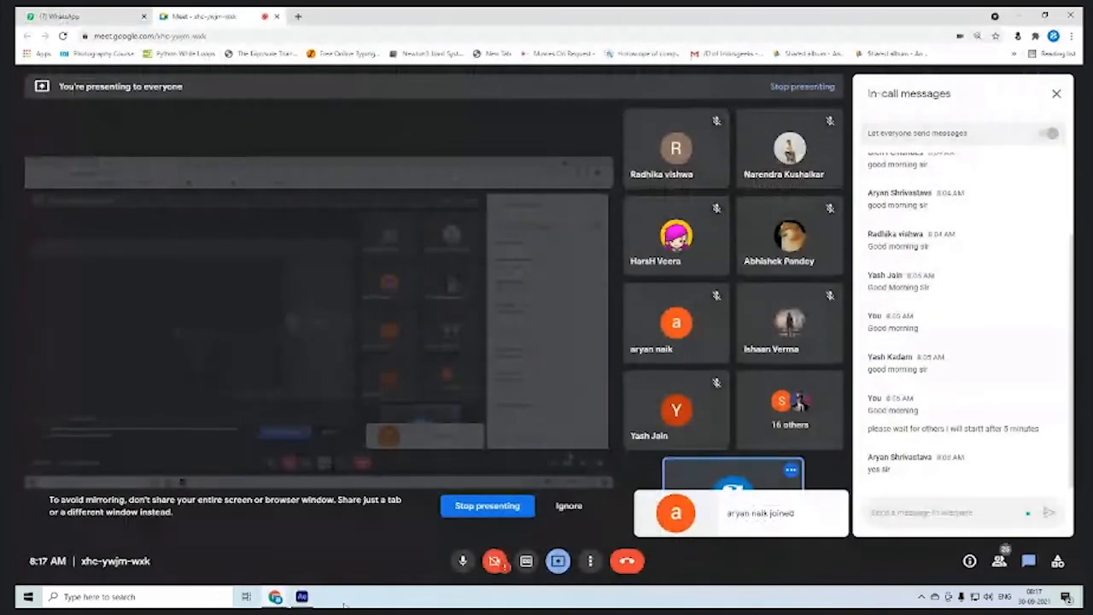
pyautogui.click(306, 598)
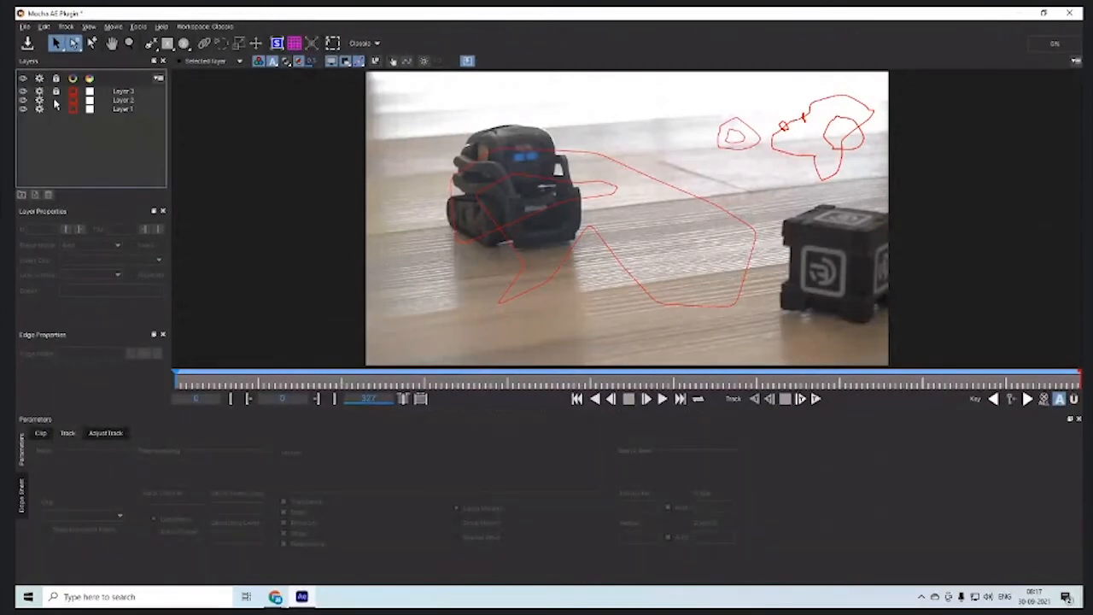
# Step: Delete Layer 1, Layer 2 and Layer 3 together from the Mocha project
pyautogui.click(125, 91)
pyautogui.keyDown('shift'); pyautogui.click(124, 109); pyautogui.keyUp('shift')
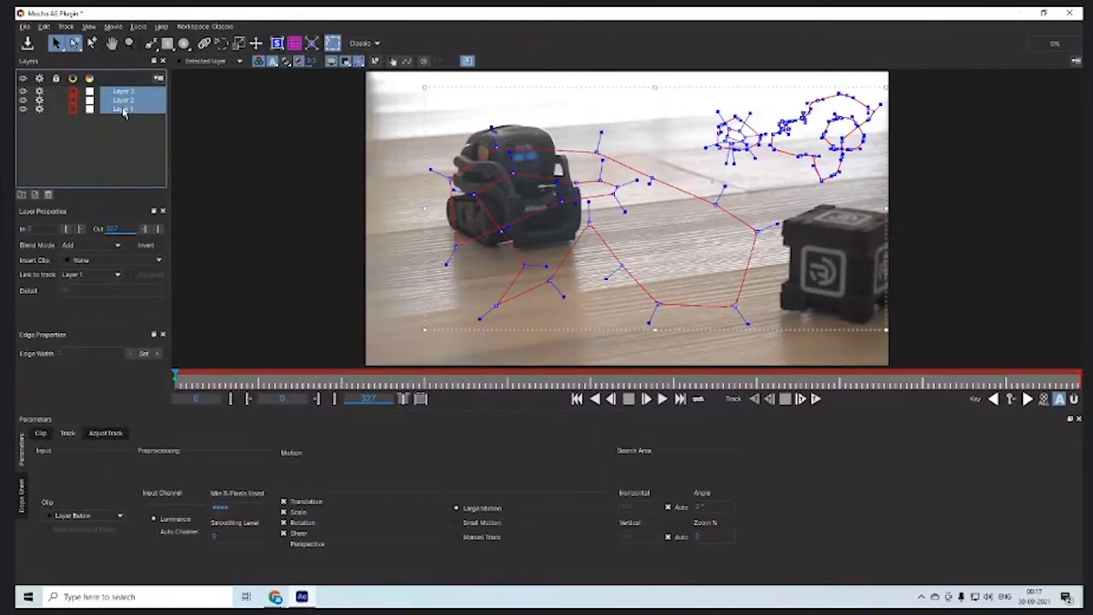
pyautogui.press('Delete')
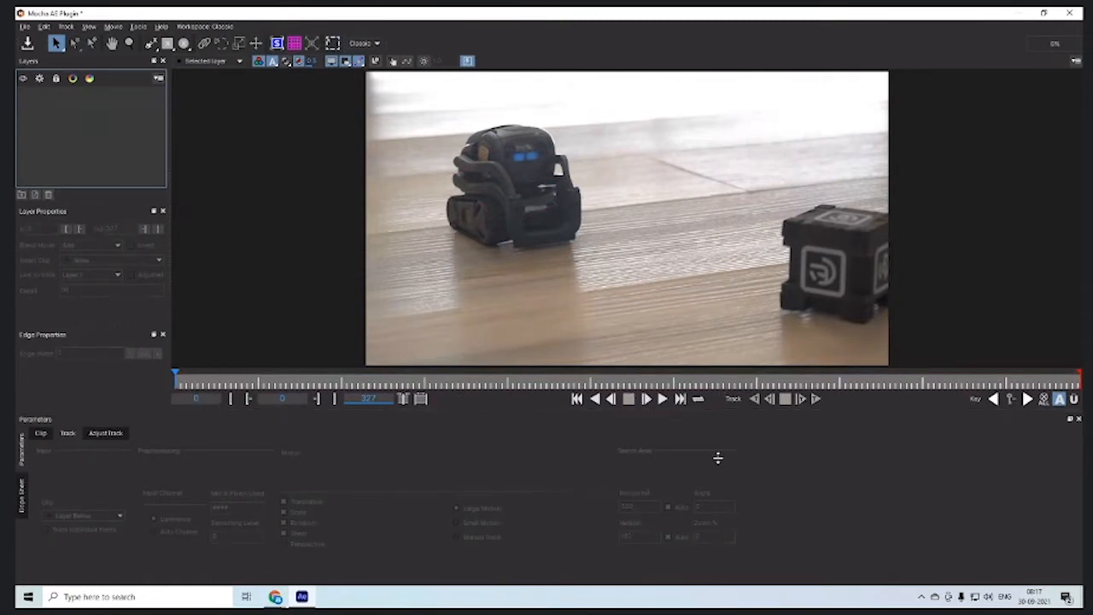
# Step: Draw an X-Spline rectangle over the robot on a new layer
pyautogui.moveTo(654, 212); pyautogui.dragTo(521, 205)
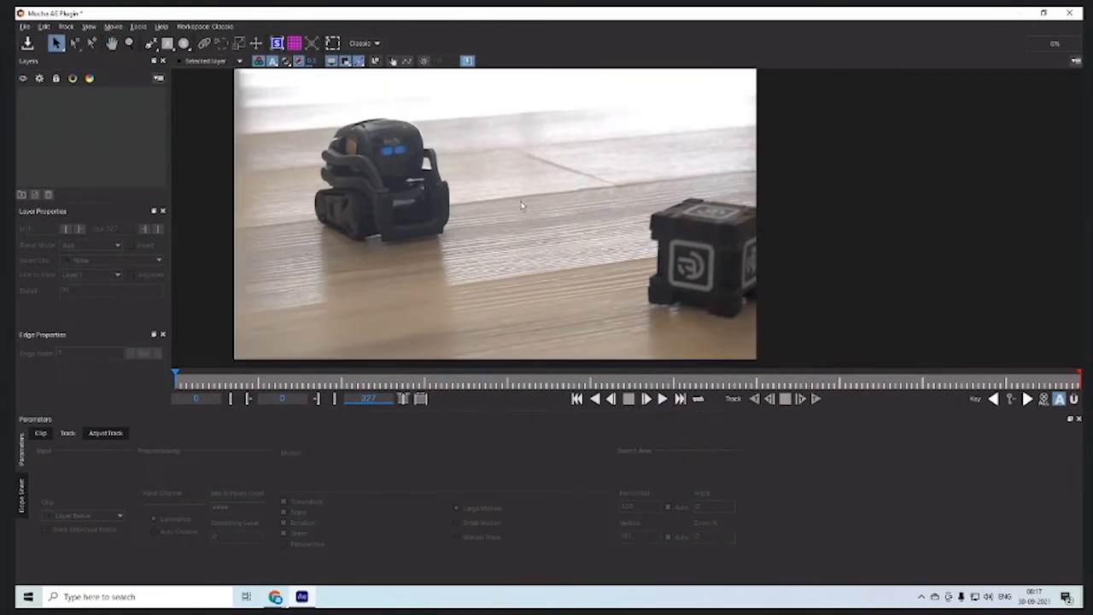
pyautogui.moveTo(327, 284); pyautogui.dragTo(344, 285)
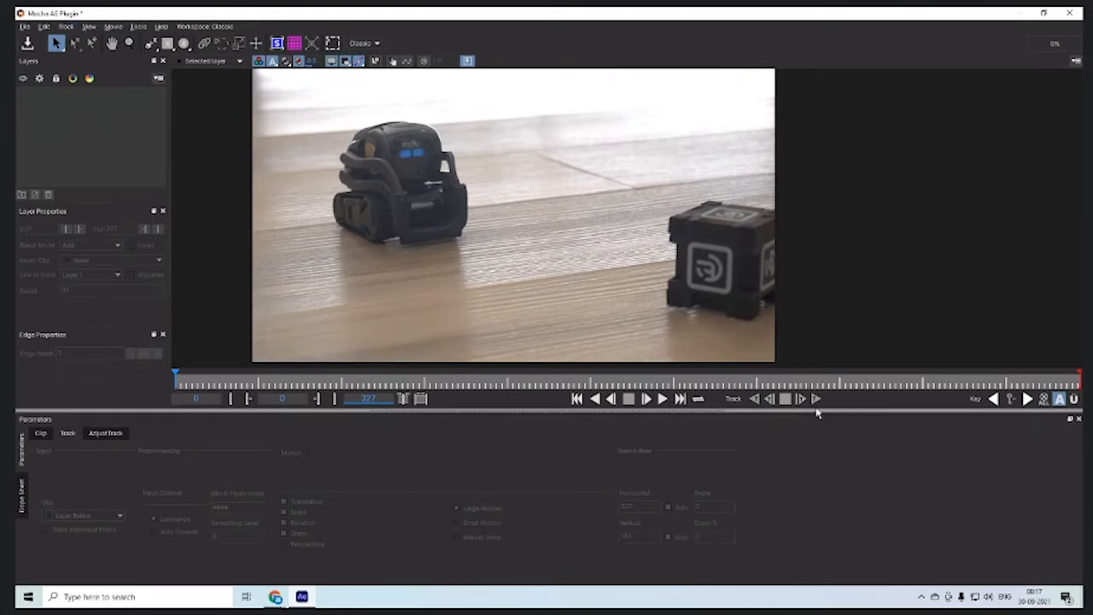
pyautogui.click(153, 47)
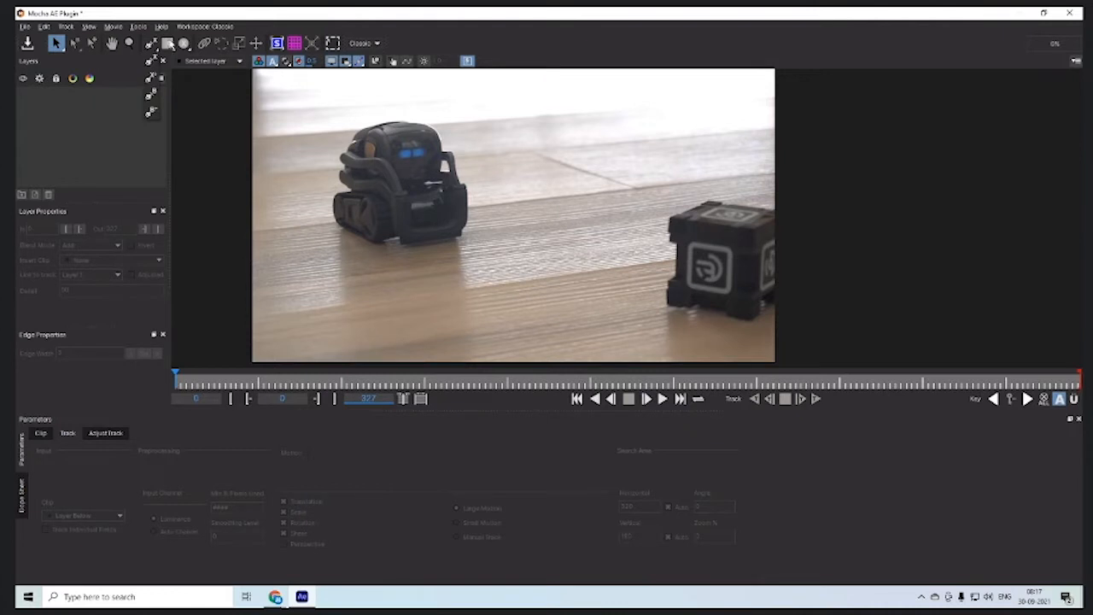
pyautogui.click(168, 43)
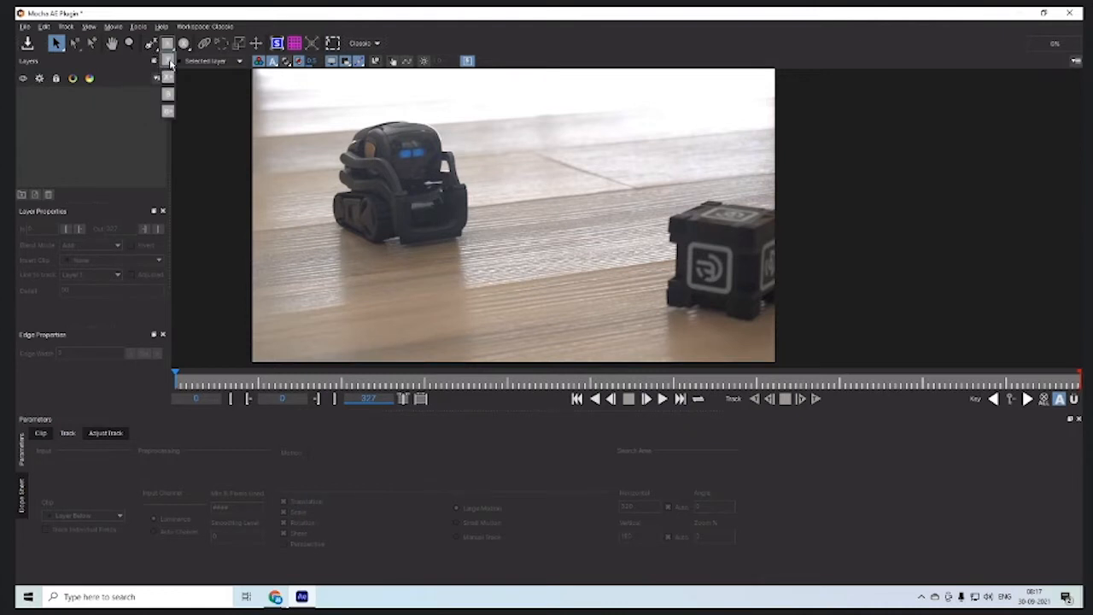
pyautogui.click(170, 62)
pyautogui.moveTo(342, 147)
pyautogui.mouseDown()
pyautogui.moveTo(453, 285)
pyautogui.moveTo(490, 280)
pyautogui.mouseUp()
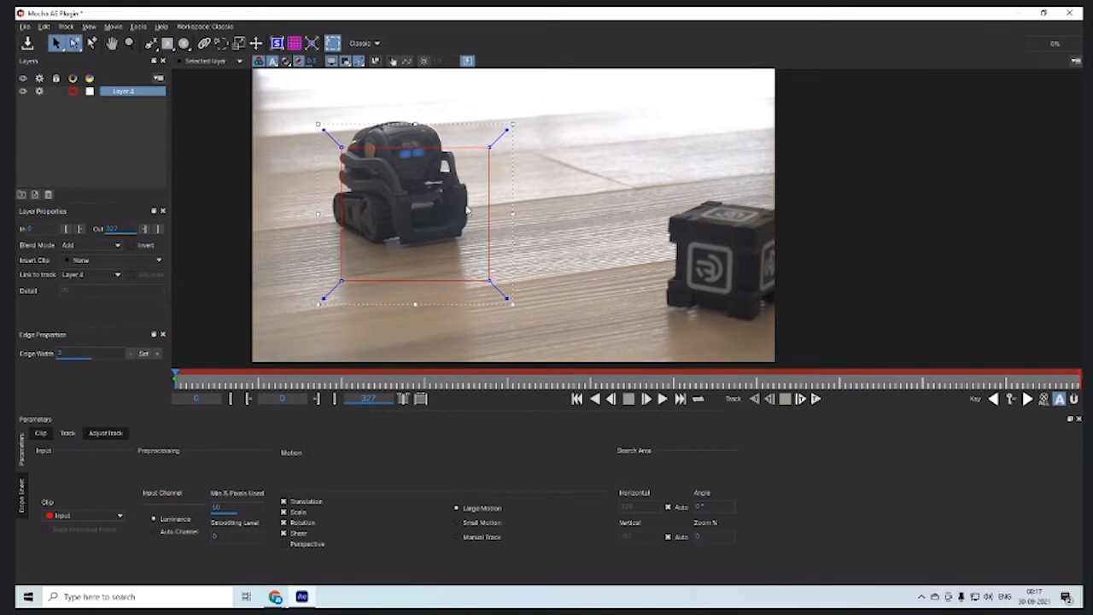
# Step: Scale up the whole rectangle with the Scale tool, using different pivot points, until it encloses the robot
pyautogui.press('w')
pyautogui.press('t')
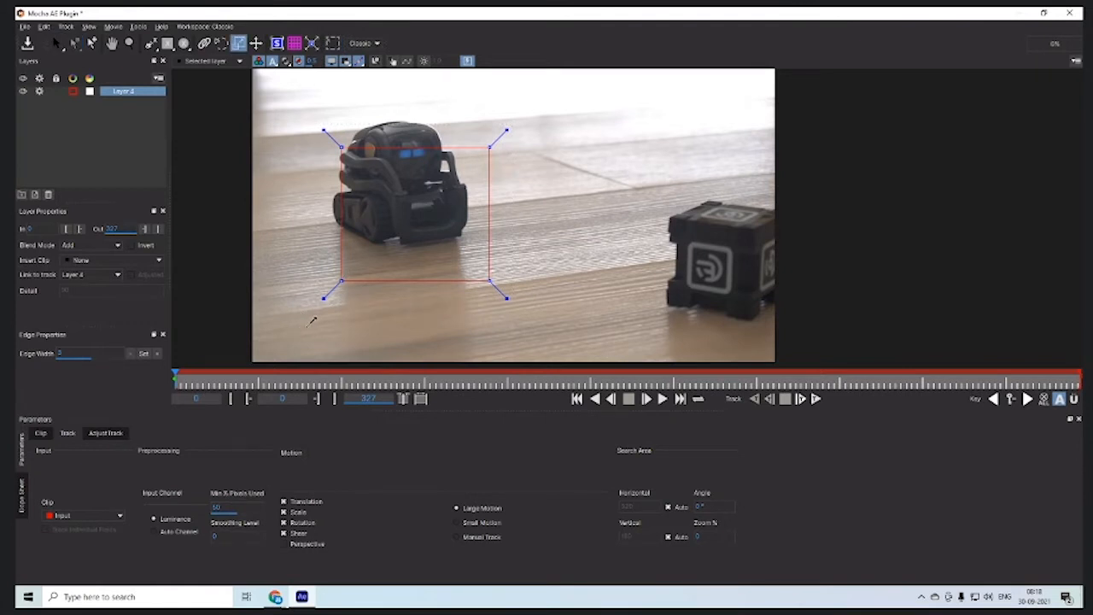
pyautogui.moveTo(297, 321)
pyautogui.mouseDown()
pyautogui.moveTo(291, 328)
pyautogui.moveTo(350, 286)
pyautogui.moveTo(302, 313)
pyautogui.moveTo(232, 325)
pyautogui.moveTo(278, 306)
pyautogui.moveTo(297, 318)
pyautogui.mouseUp()
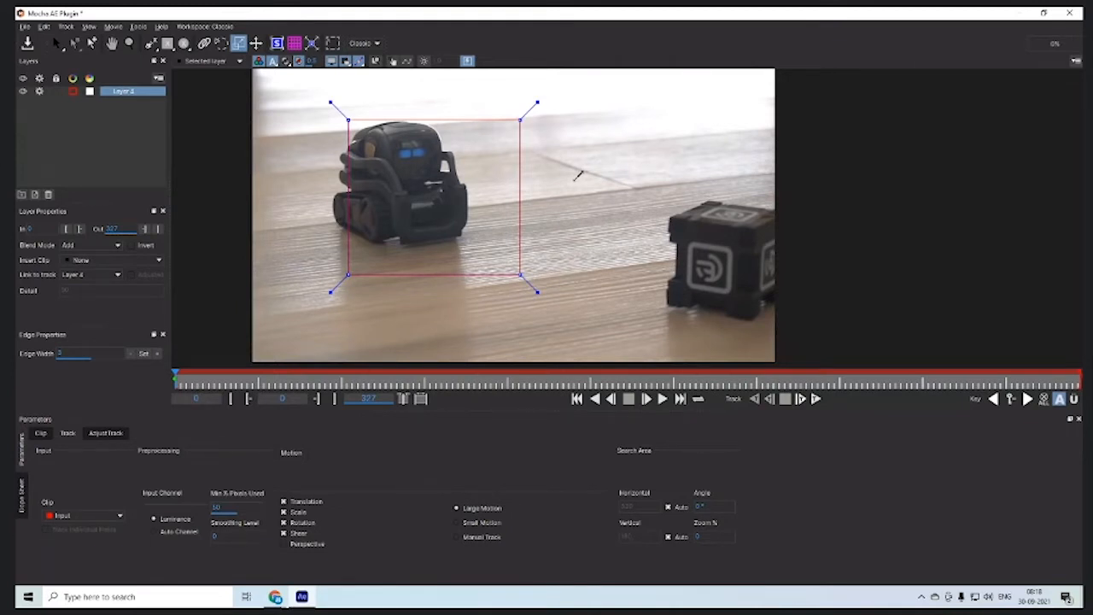
pyautogui.hotkey('ctrl', 'a')
pyautogui.press('e')
pyautogui.hotkey('ctrl', 'a')
pyautogui.press('e')
pyautogui.hotkey('ctrl', 'a')
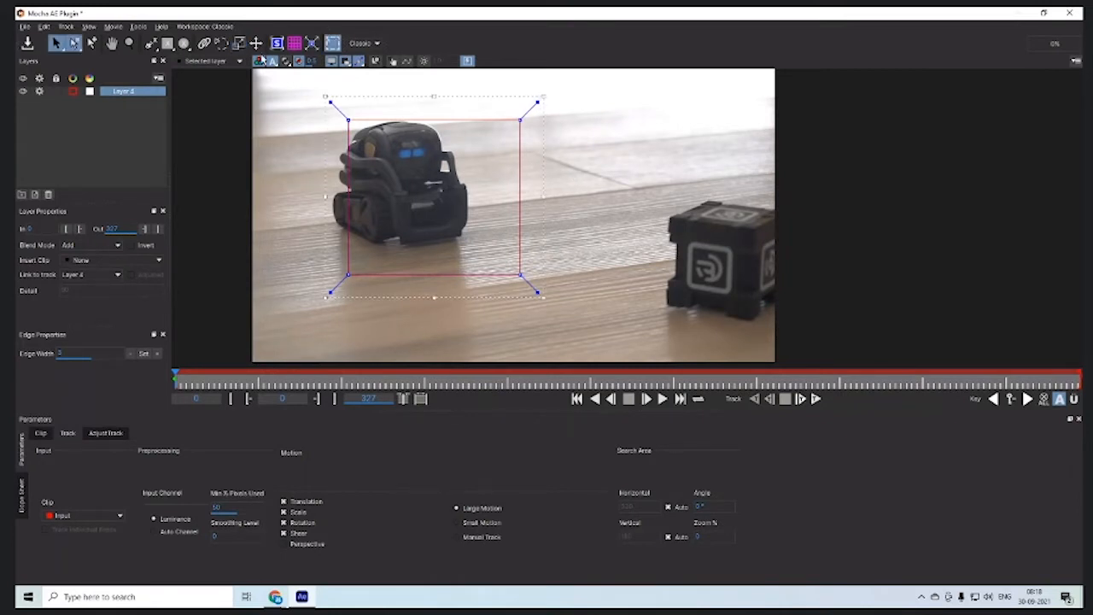
pyautogui.click(239, 44)
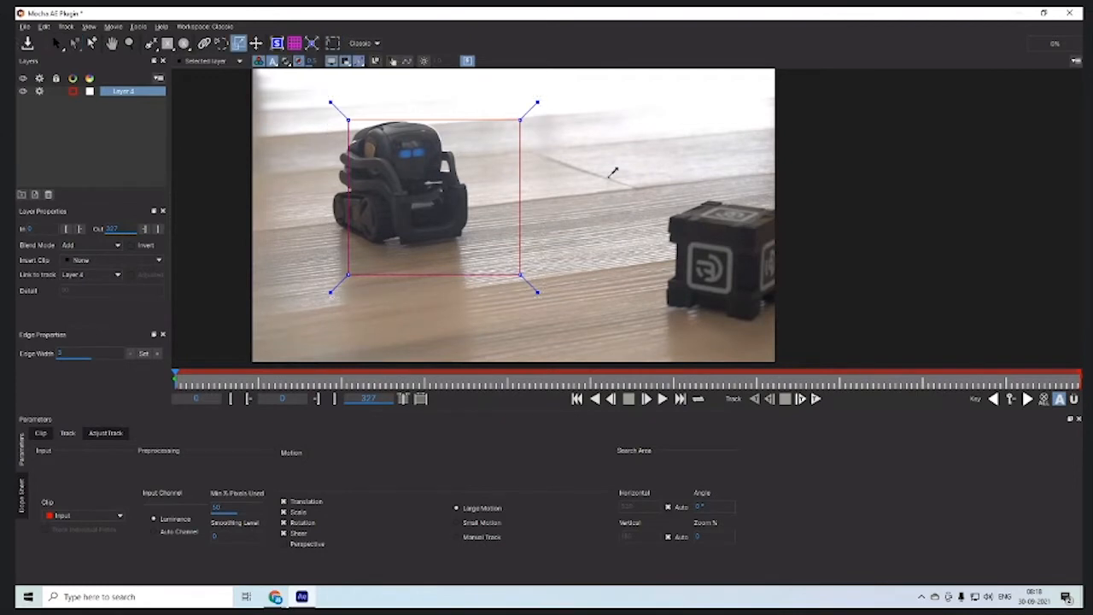
pyautogui.moveTo(565, 164)
pyautogui.mouseDown()
pyautogui.moveTo(640, 122)
pyautogui.moveTo(572, 178)
pyautogui.moveTo(588, 140)
pyautogui.moveTo(559, 171)
pyautogui.moveTo(570, 158)
pyautogui.mouseUp()
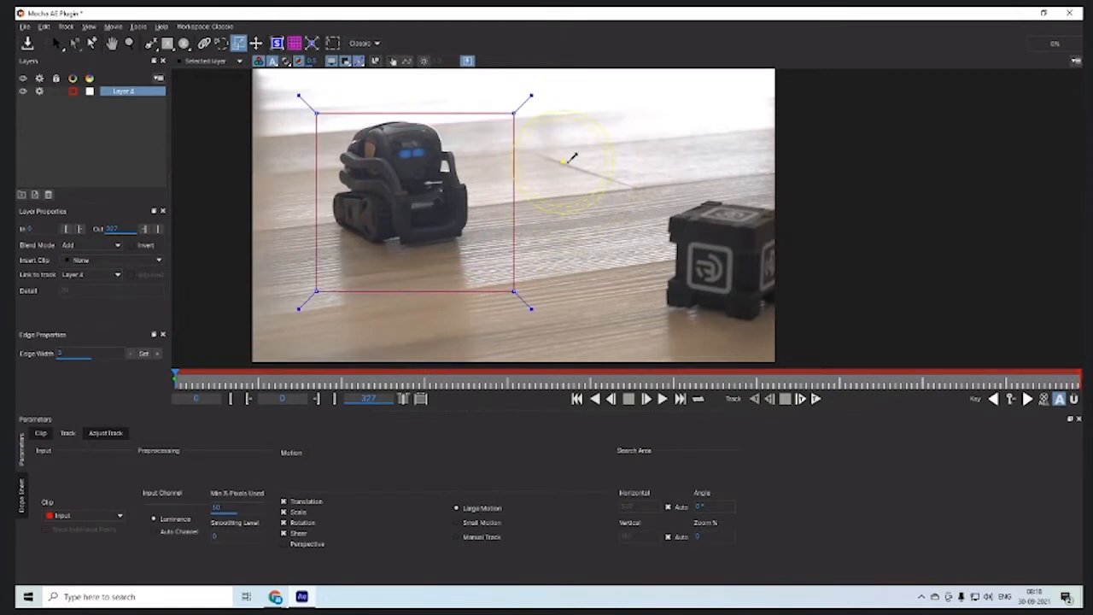
# Step: Select only the rectangle's two right-hand points and scale them inward about a pivot on the robot
pyautogui.press('s')
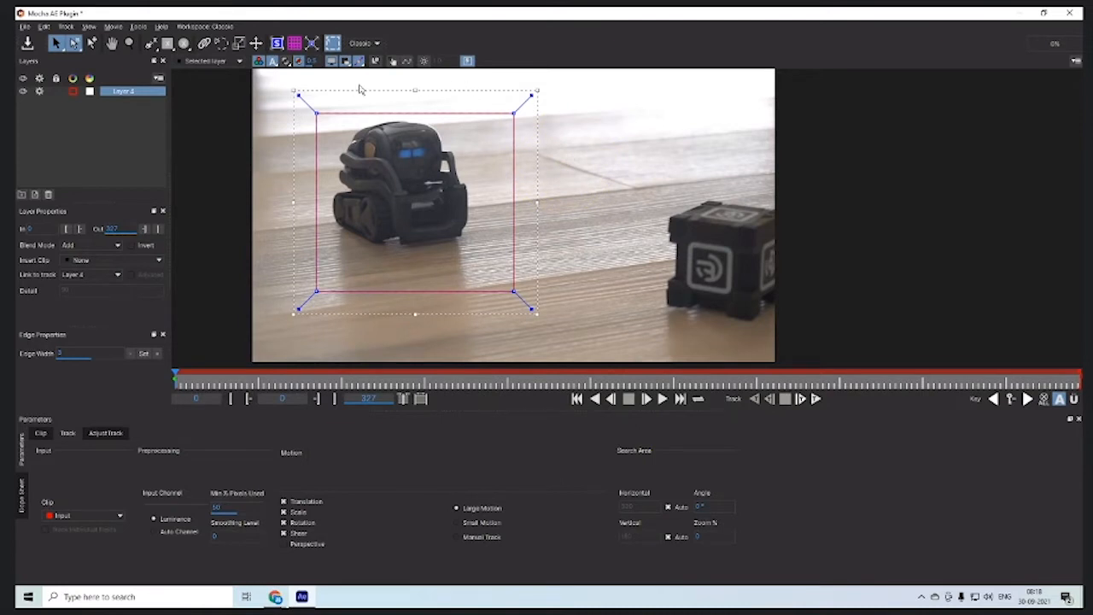
pyautogui.moveTo(480, 146); pyautogui.dragTo(561, 319)
pyautogui.press('e')
pyautogui.moveTo(381, 199); pyautogui.dragTo(416, 220)
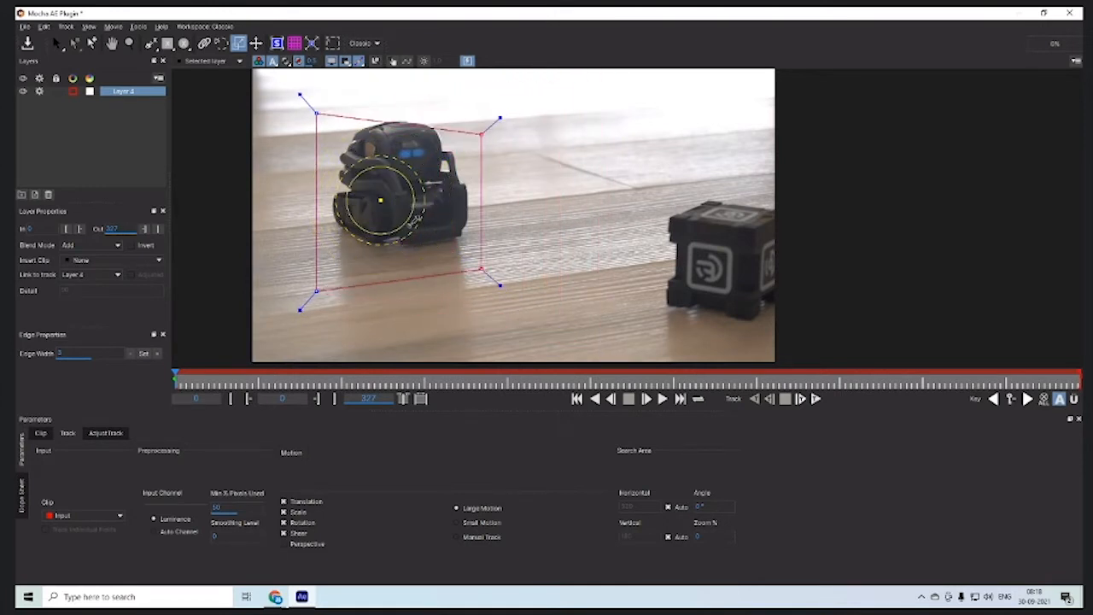
# Step: Select the shape's two upper points and scale them to narrow the upper edge
pyautogui.press('s')
pyautogui.moveTo(277, 94); pyautogui.dragTo(430, 146)
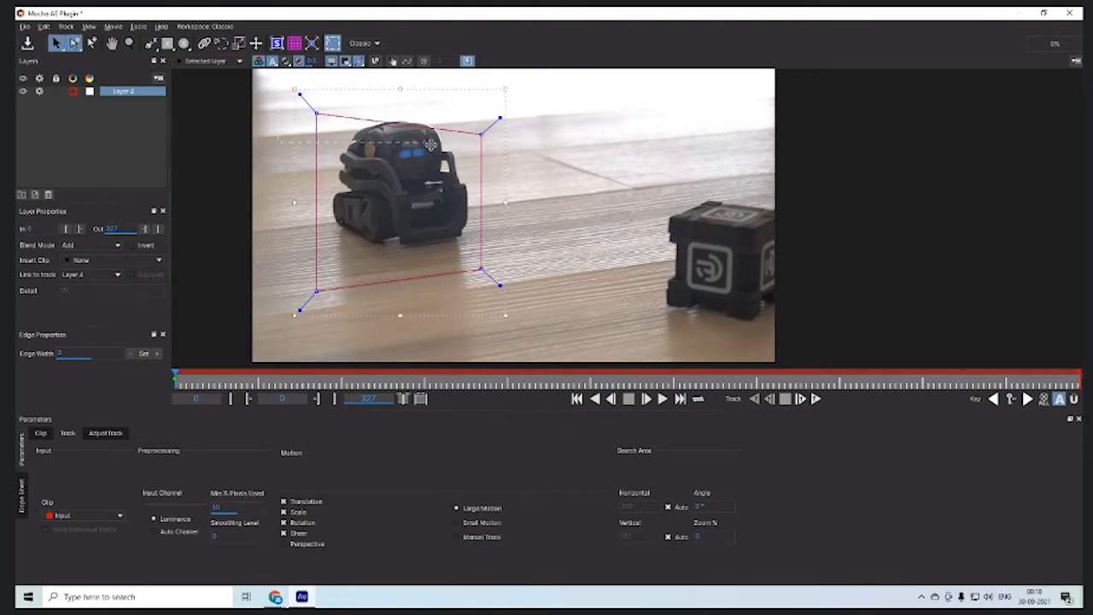
pyautogui.press('e')
pyautogui.moveTo(555, 106); pyautogui.dragTo(504, 118)
# Step: Select every point except the lower-left one and scale them down toward that corner
pyautogui.press('s')
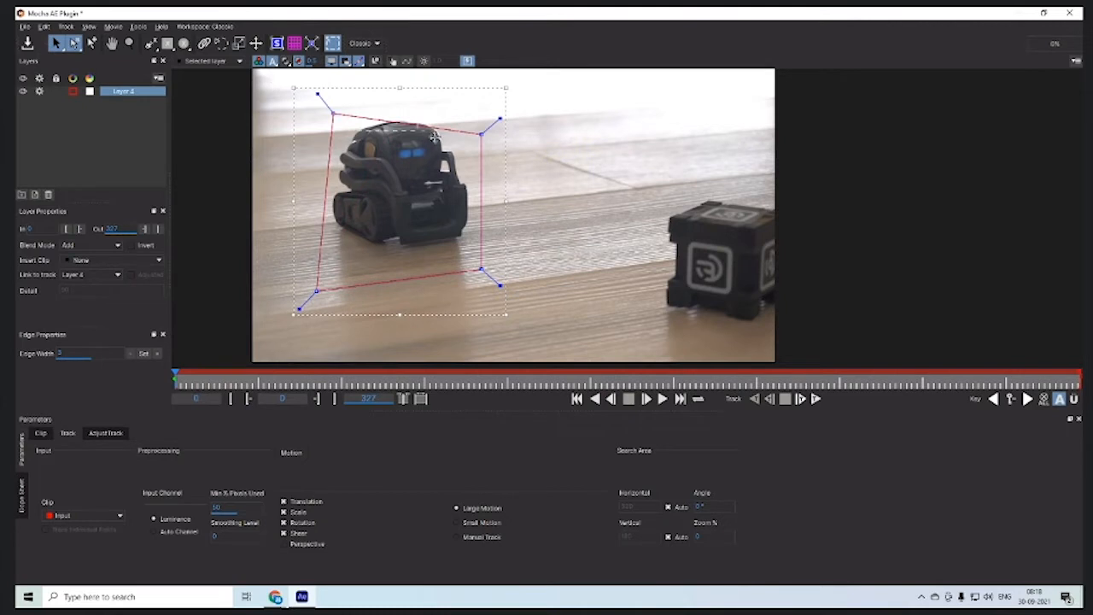
pyautogui.moveTo(516, 248); pyautogui.dragTo(512, 280)
pyautogui.press('e')
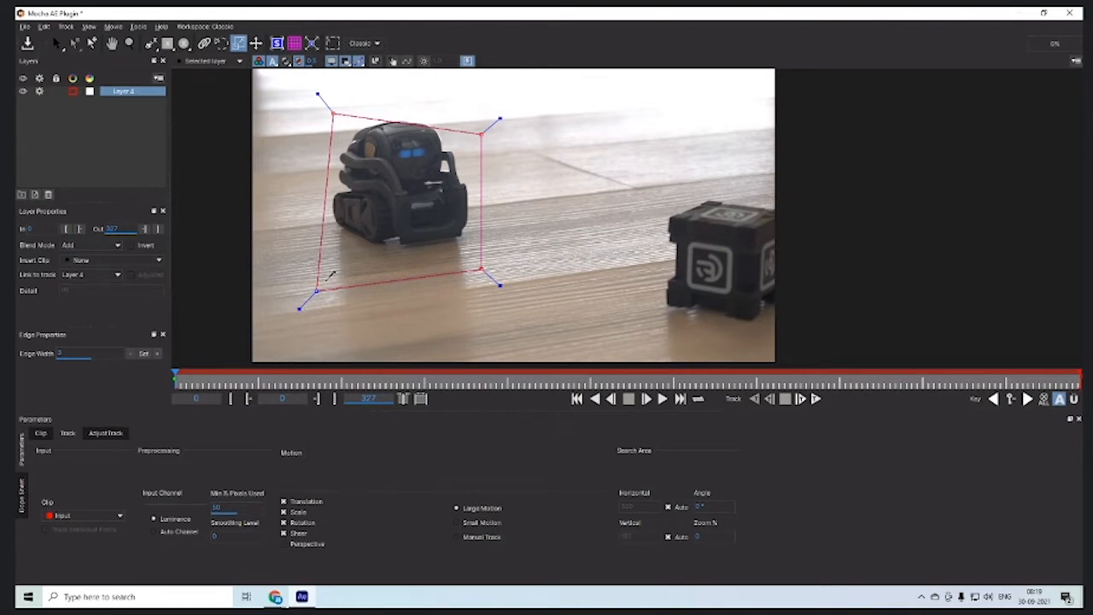
pyautogui.moveTo(330, 275)
pyautogui.mouseDown()
pyautogui.moveTo(418, 201)
pyautogui.moveTo(398, 245)
pyautogui.moveTo(358, 256)
pyautogui.moveTo(334, 293)
pyautogui.mouseUp()
pyautogui.hotkey('ctrl', 'f')
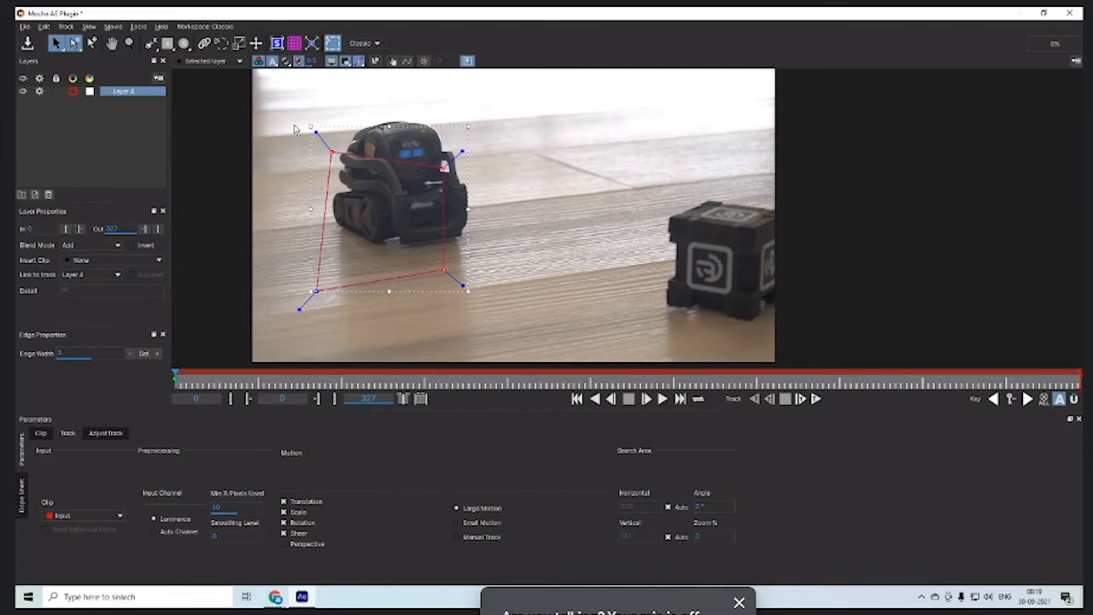
# Step: Rotate the three selected points with the Rotate tool, trying two different pivots around the robot's body
pyautogui.press('w')
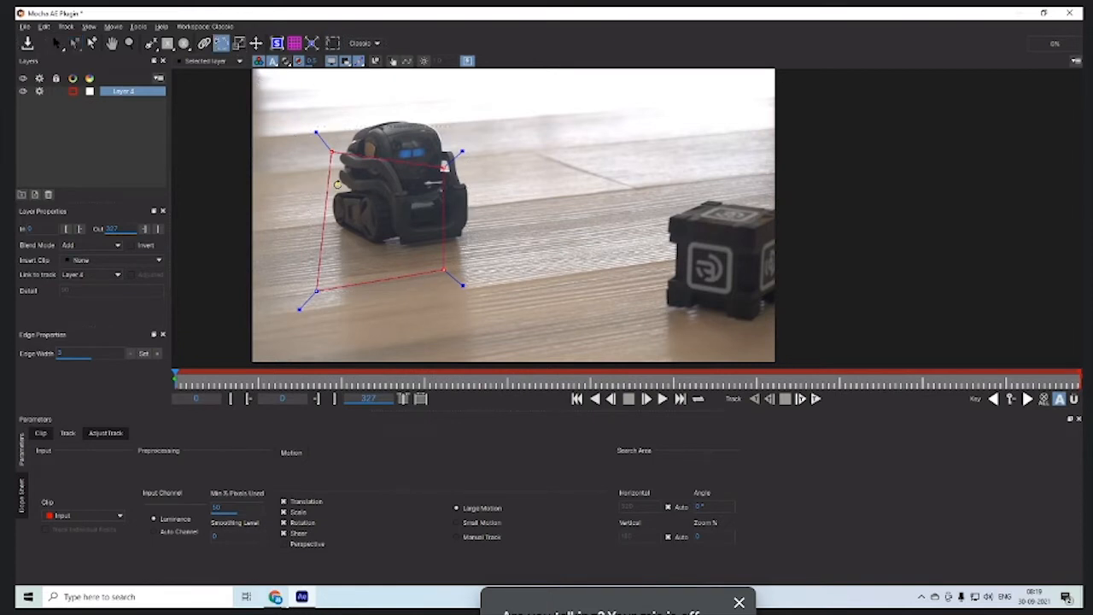
pyautogui.moveTo(347, 190); pyautogui.dragTo(444, 164)
pyautogui.press('q')
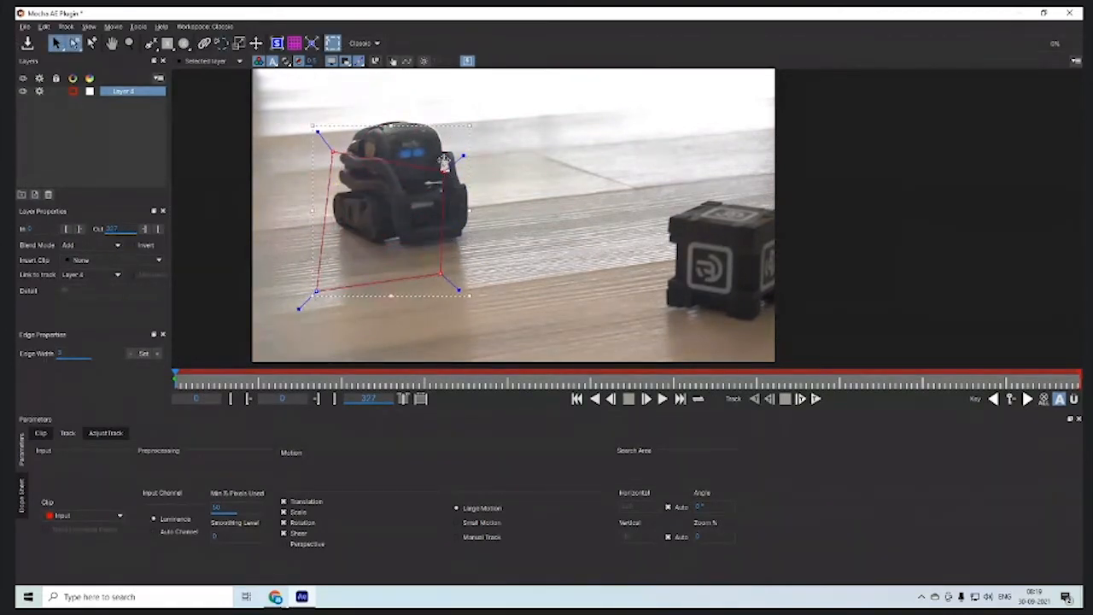
pyautogui.press('w')
pyautogui.moveTo(440, 220); pyautogui.dragTo(461, 143)
pyautogui.press('q')
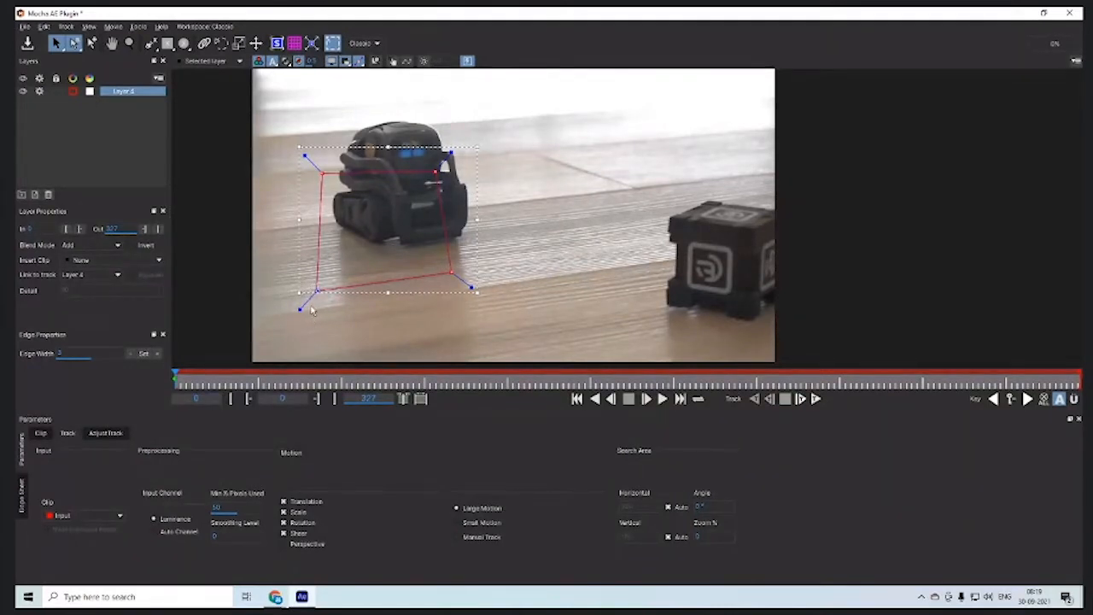
# Step: Rotate the three selected points counterclockwise about a pivot just below the shape's lower-left corner
pyautogui.press('w')
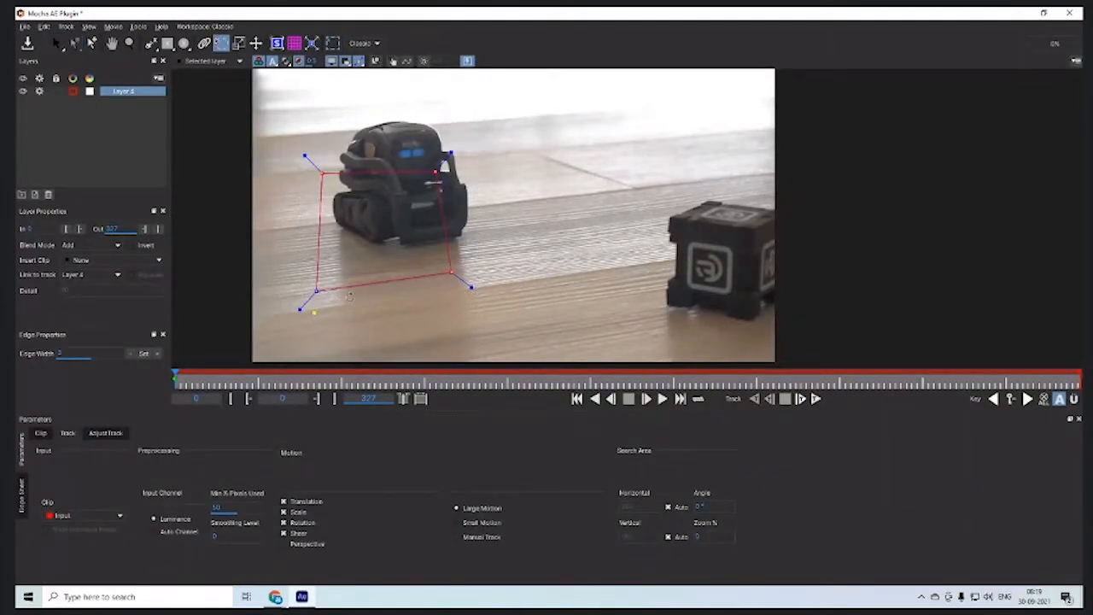
pyautogui.moveTo(349, 297); pyautogui.dragTo(390, 277)
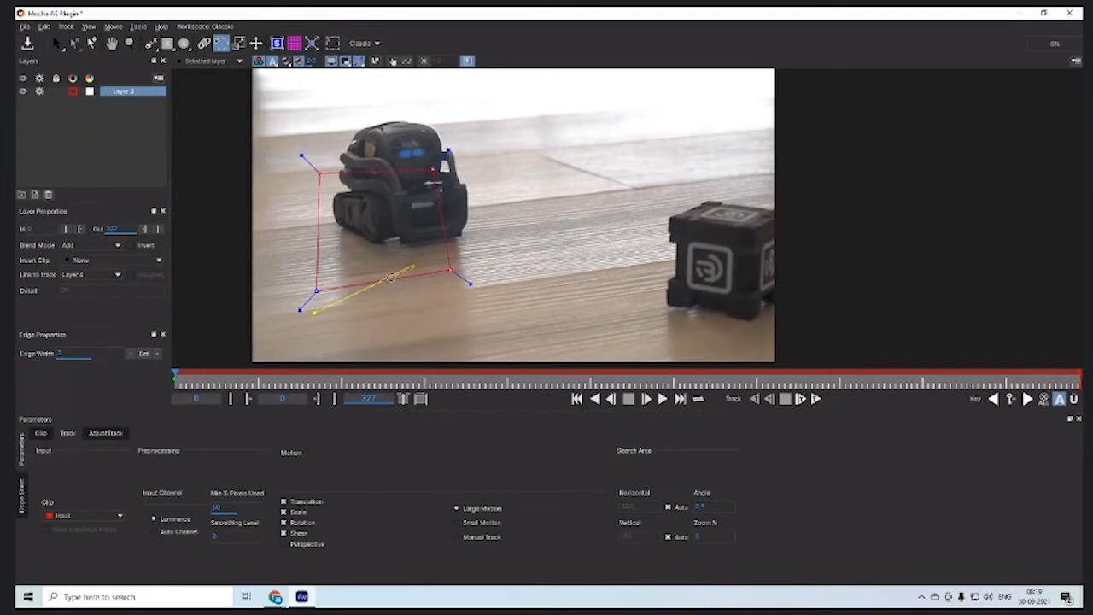
pyautogui.moveTo(390, 278); pyautogui.dragTo(432, 215)
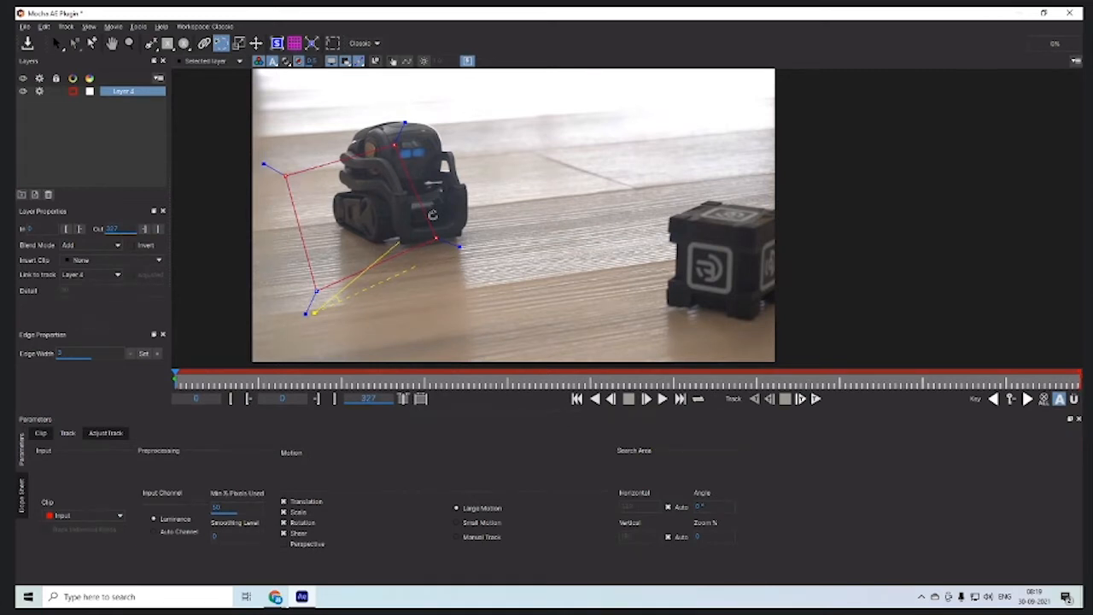
# Step: Select all points of the tilted shape, move it onto the robot and delete it
pyautogui.press('s')
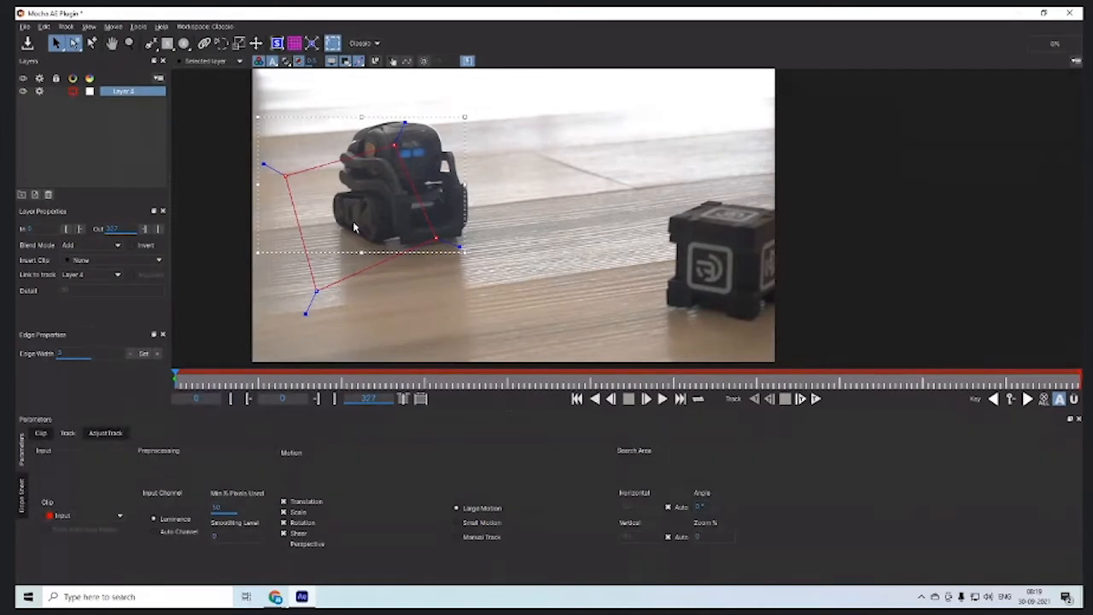
pyautogui.moveTo(514, 101); pyautogui.dragTo(449, 224)
pyautogui.moveTo(289, 177); pyautogui.dragTo(345, 144)
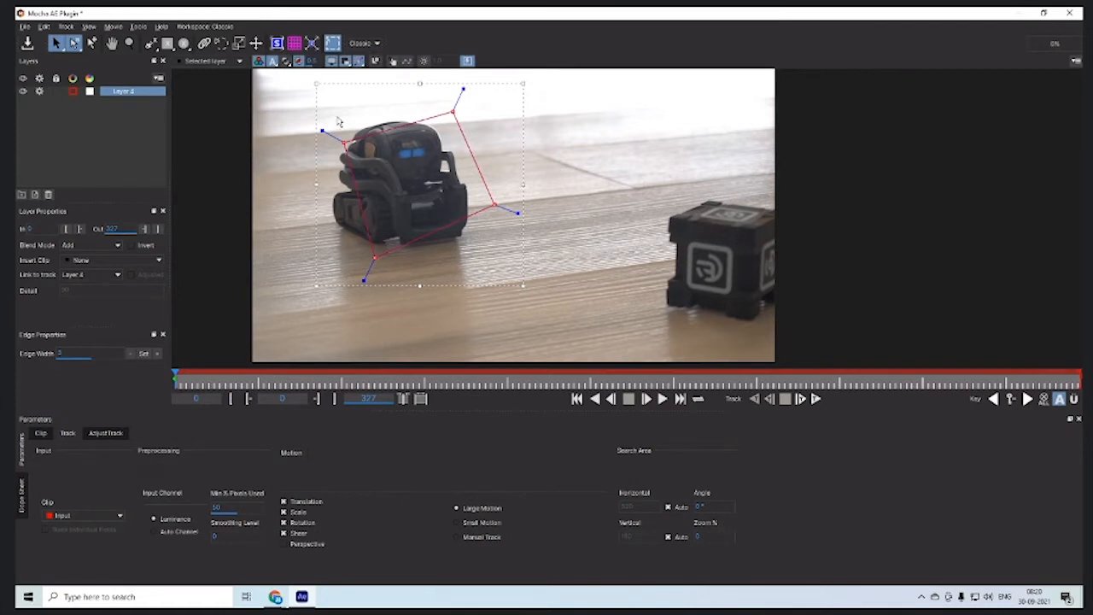
pyautogui.press('Delete')
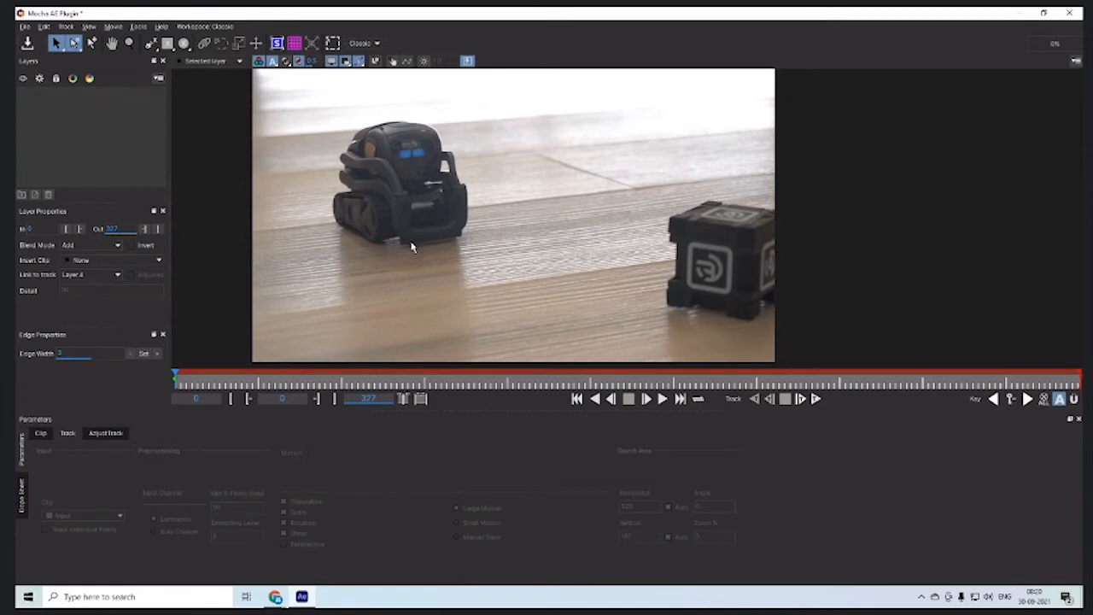
# Step: Examine the edges of the robot's arms up close, and scrub forward to frame 41 to see how they move
pyautogui.press('z')
pyautogui.moveTo(341, 216); pyautogui.dragTo(485, 292)
pyautogui.press('x')
pyautogui.press('z')
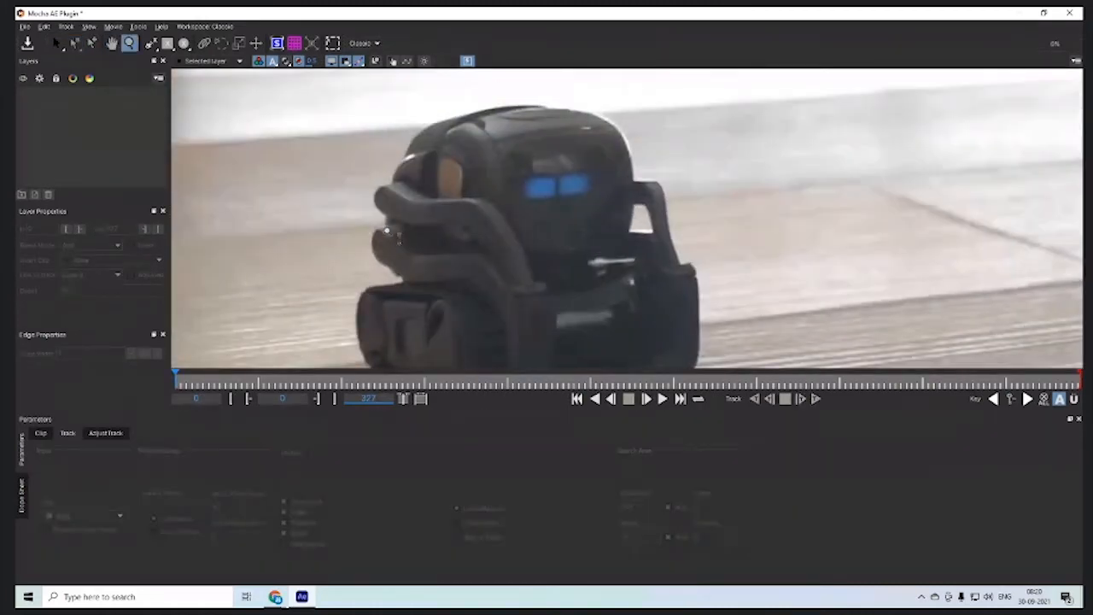
pyautogui.moveTo(387, 231)
pyautogui.mouseDown()
pyautogui.moveTo(683, 100)
pyautogui.moveTo(449, 222)
pyautogui.moveTo(546, 182)
pyautogui.mouseUp()
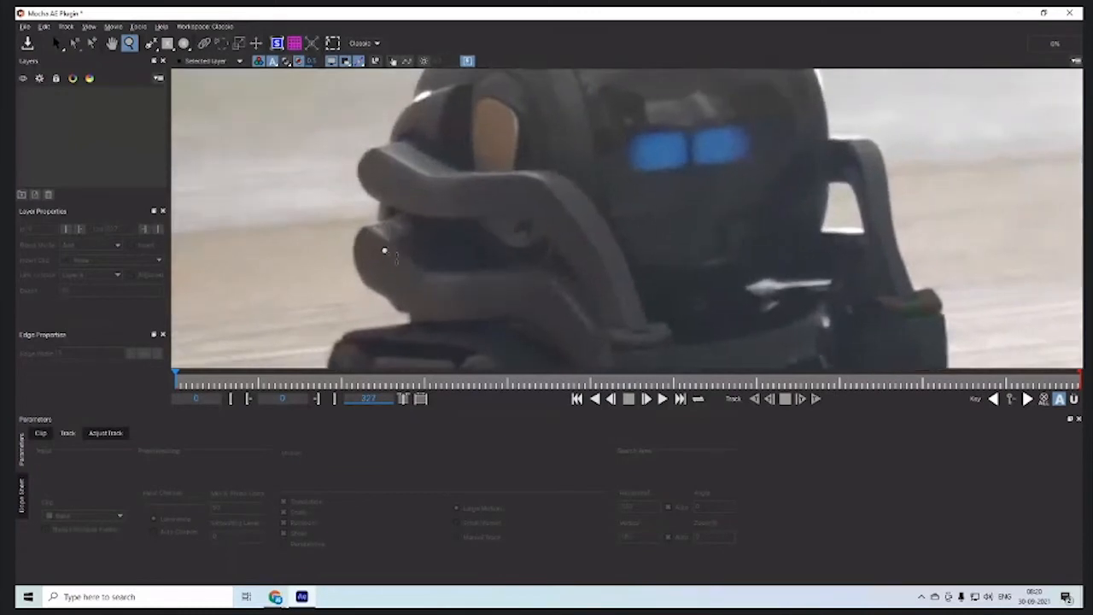
pyautogui.moveTo(385, 250); pyautogui.dragTo(382, 215)
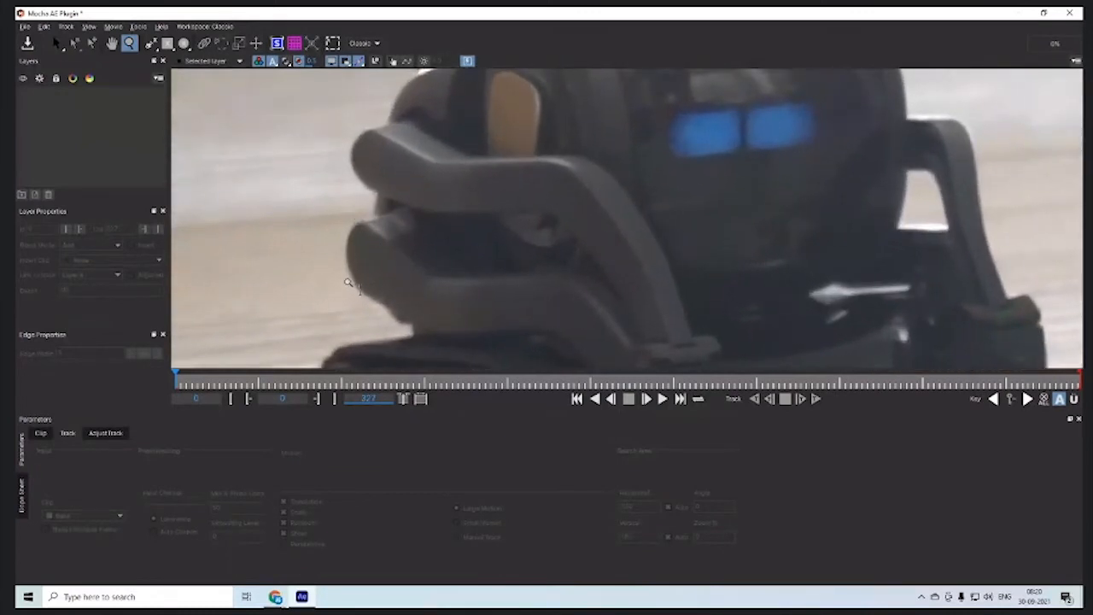
pyautogui.press('x')
pyautogui.moveTo(432, 268); pyautogui.dragTo(290, 376)
pyautogui.press('z')
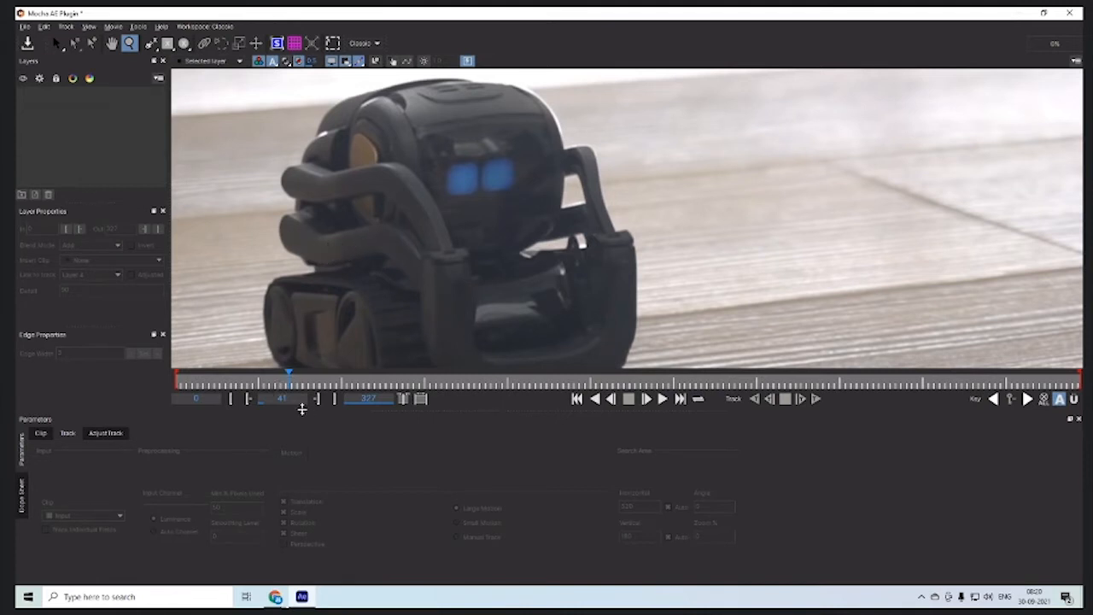
# Step: Return to frame 0 and draw a closed five-point X-spline around the rounded end of the robot's lower arm
pyautogui.moveTo(289, 380); pyautogui.dragTo(168, 384)
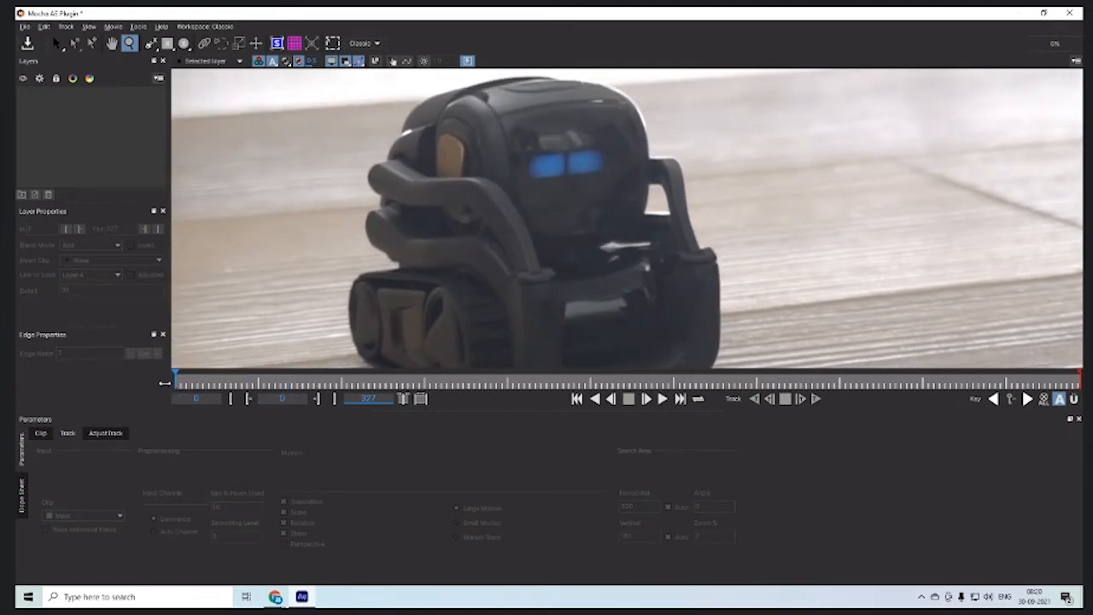
pyautogui.scroll(6, 371, 204)
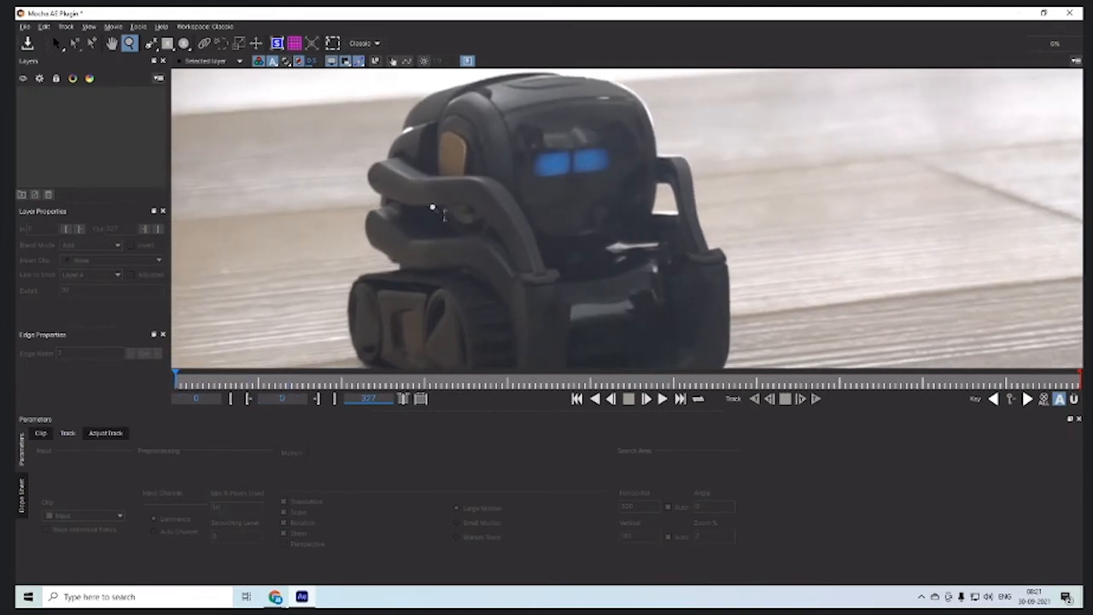
pyautogui.scroll(4, 401, 200)
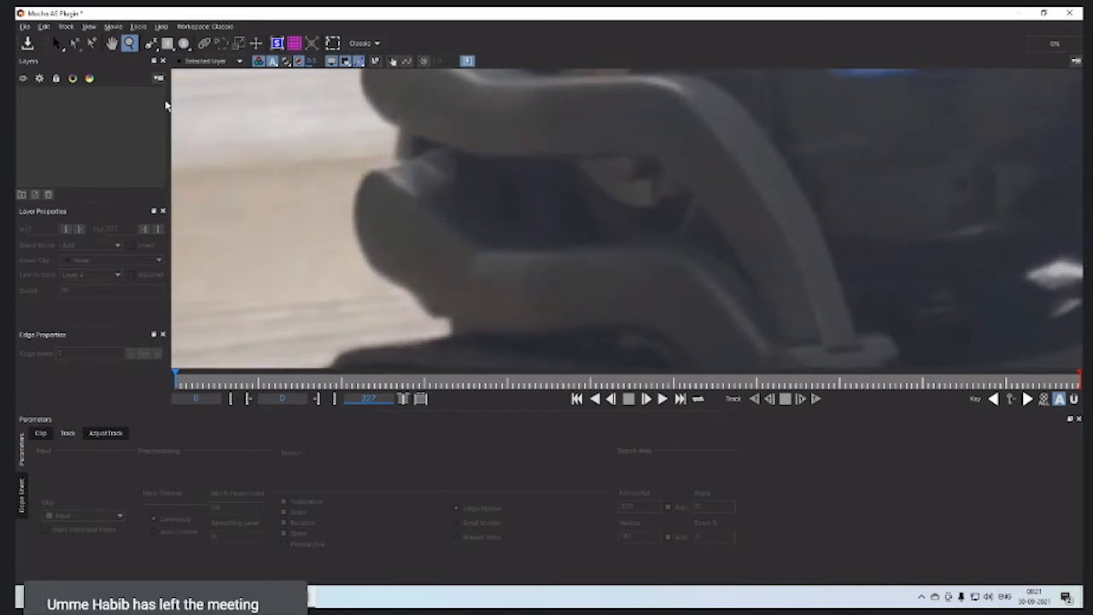
pyautogui.click(151, 43)
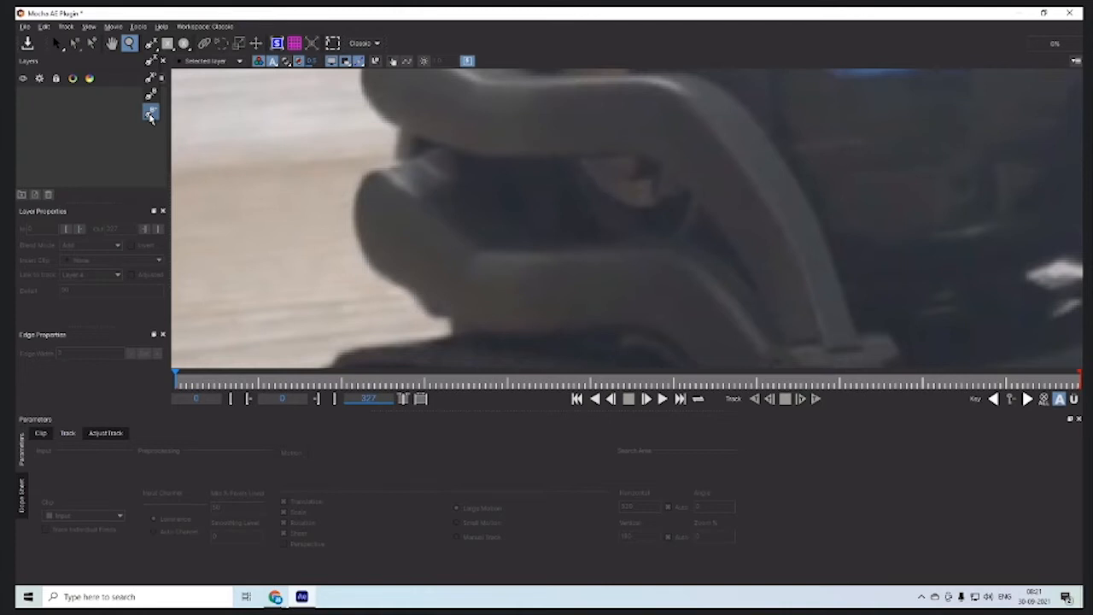
pyautogui.click(151, 63)
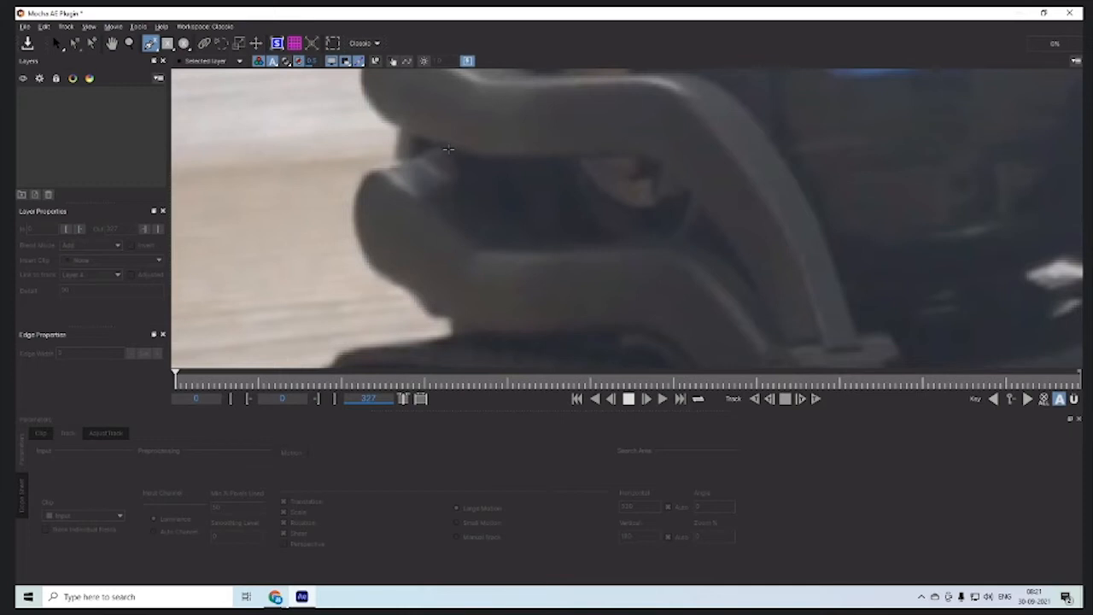
pyautogui.moveTo(447, 148); pyautogui.dragTo(350, 213)
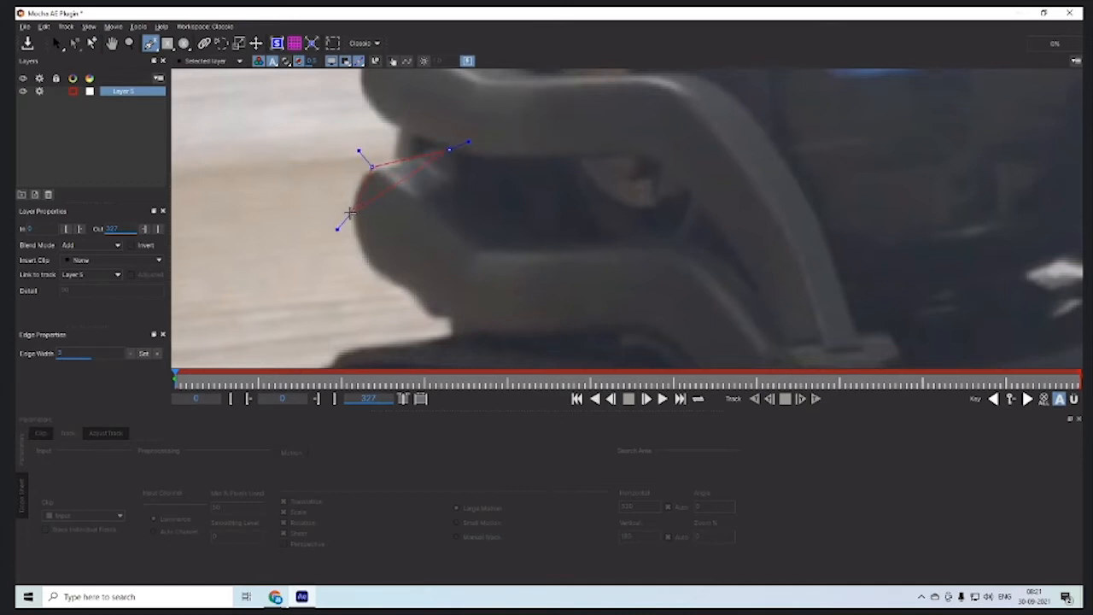
pyautogui.moveTo(354, 257); pyautogui.dragTo(503, 330)
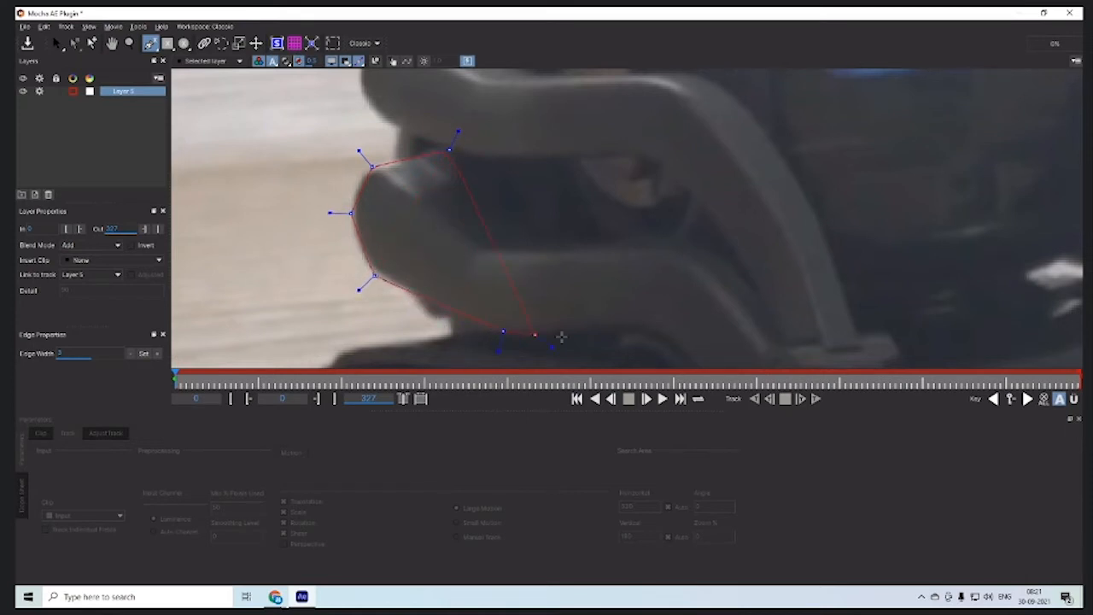
pyautogui.rightClick(484, 236)
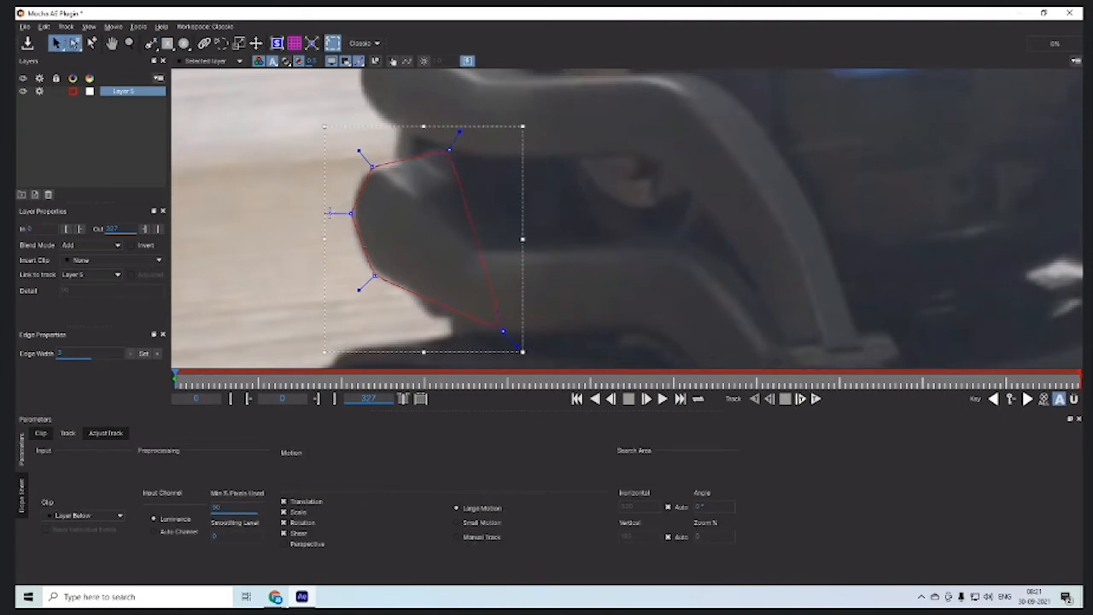
# Step: Tighten the curve handles on the spline's left points, and lower and sharpen its upper-right corner point
pyautogui.moveTo(330, 214); pyautogui.dragTo(335, 215)
pyautogui.moveTo(357, 293); pyautogui.dragTo(362, 287)
pyautogui.moveTo(355, 147); pyautogui.dragTo(361, 154)
pyautogui.moveTo(450, 150); pyautogui.dragTo(452, 154)
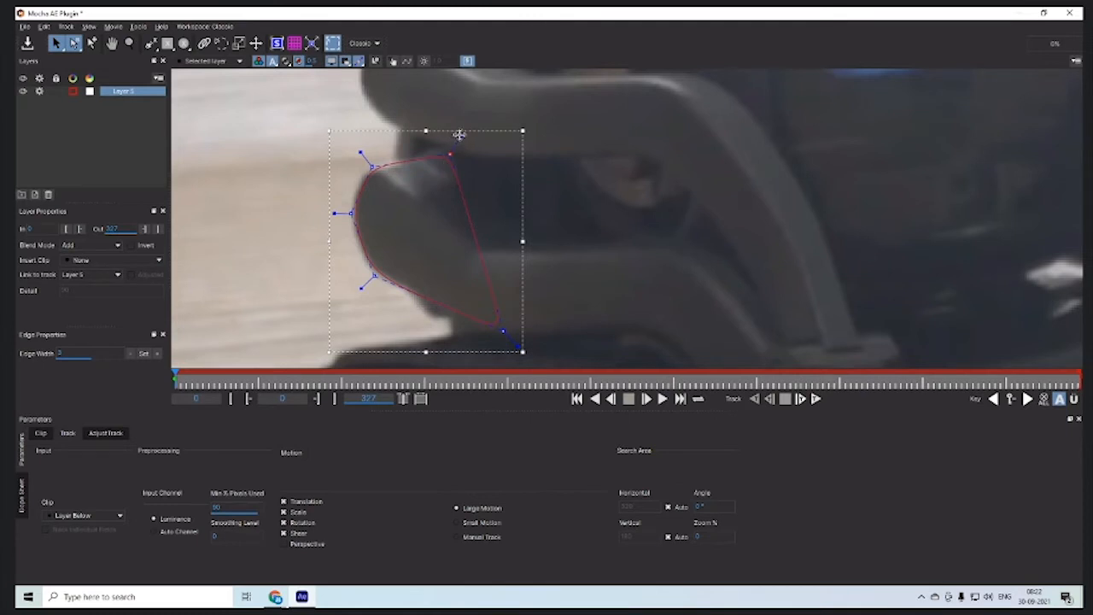
pyautogui.moveTo(459, 134); pyautogui.dragTo(462, 132)
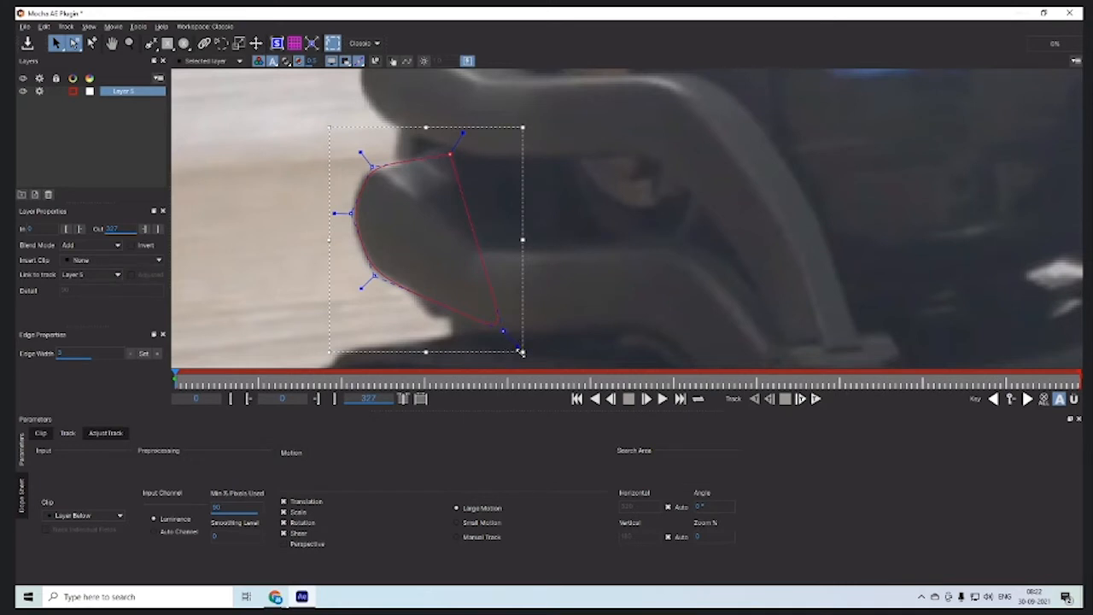
# Step: Adjust and raise the spline's lower-right corner point, and shift its three left points slightly outward together
pyautogui.moveTo(517, 345)
pyautogui.mouseDown()
pyautogui.moveTo(486, 306)
pyautogui.moveTo(527, 359)
pyautogui.mouseUp()
pyautogui.moveTo(502, 329); pyautogui.dragTo(504, 321)
pyautogui.moveTo(252, 147); pyautogui.dragTo(391, 292)
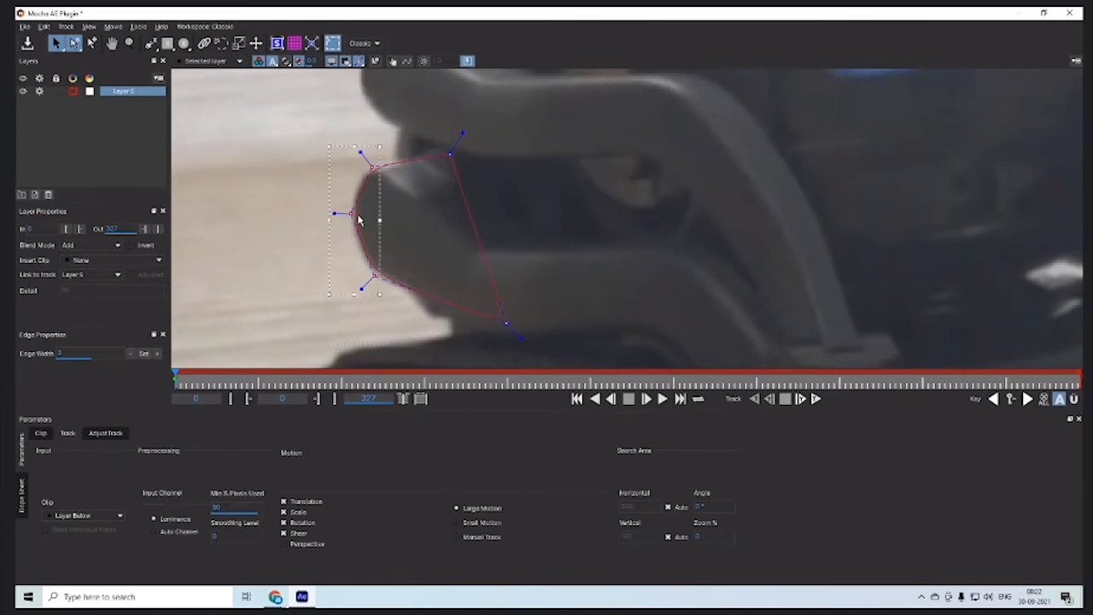
pyautogui.moveTo(350, 213); pyautogui.dragTo(349, 212)
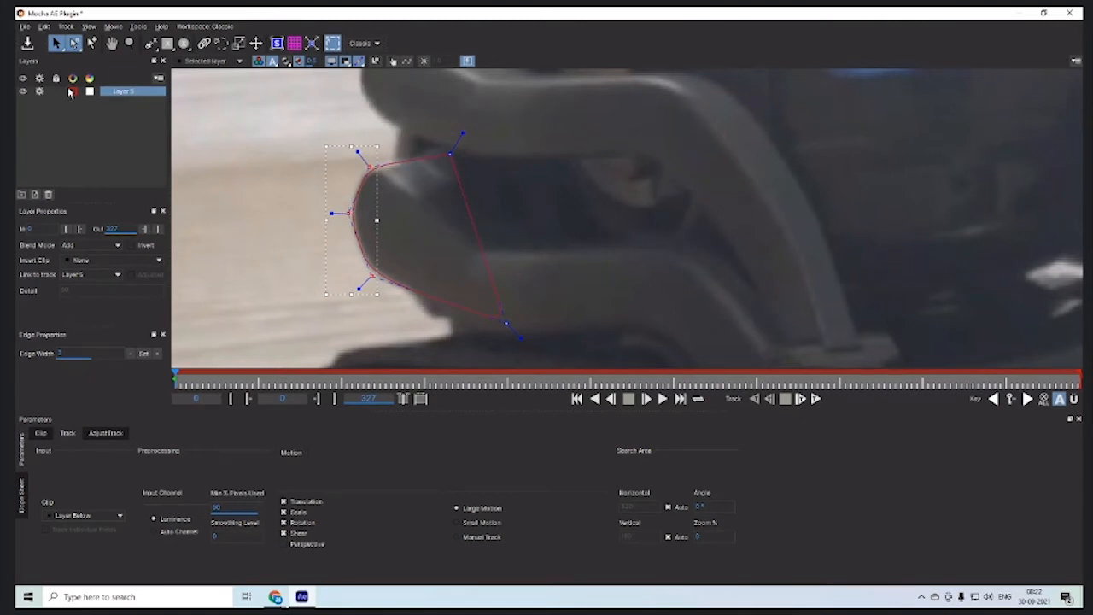
# Step: Change the layer's spline outline color to black (#000000)
pyautogui.click(72, 92)
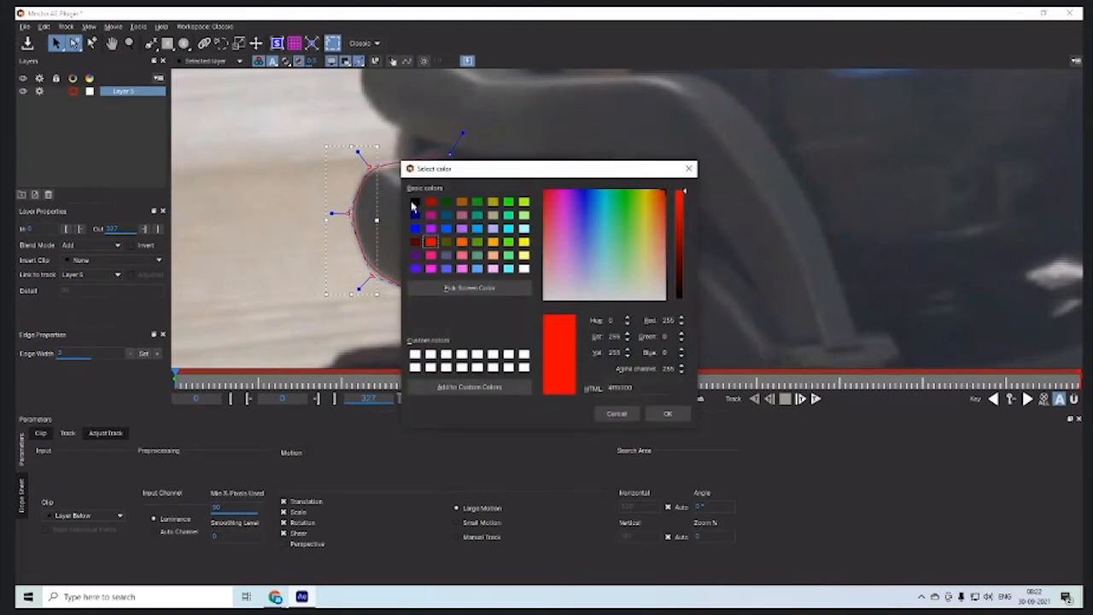
pyautogui.click(414, 202)
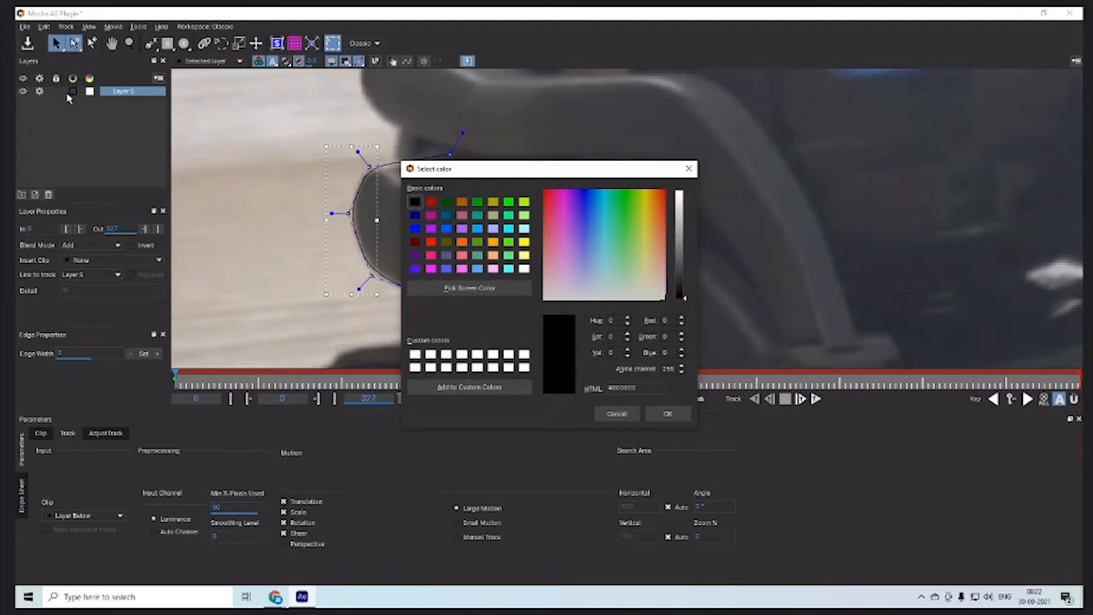
pyautogui.click(663, 418)
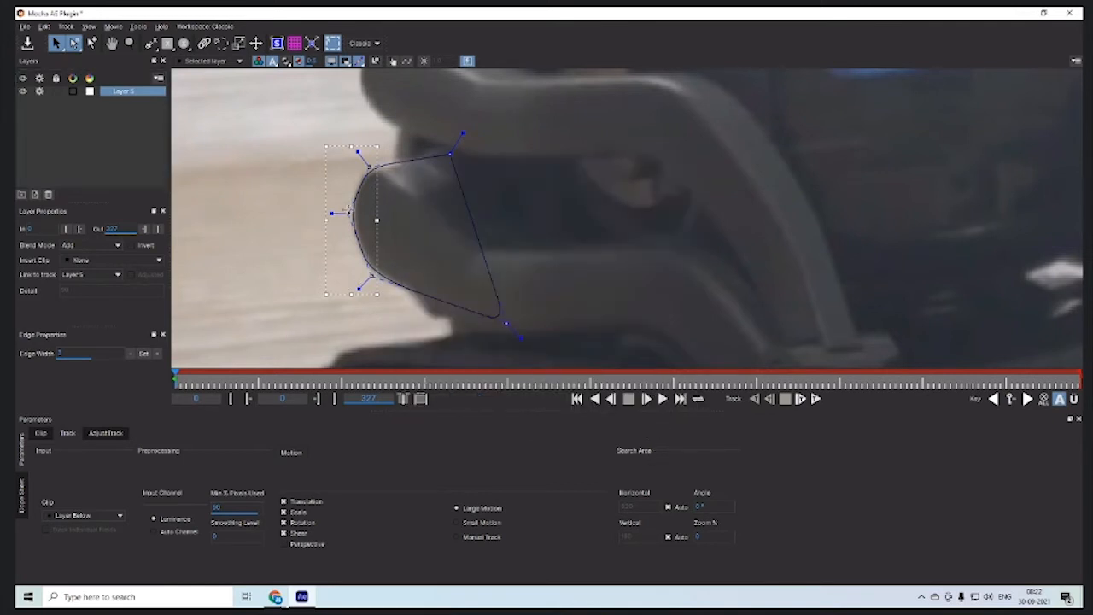
# Step: Nudge the three left points along the arm's edge and select all of the spline's points
pyautogui.moveTo(347, 212)
pyautogui.mouseDown()
pyautogui.moveTo(357, 216)
pyautogui.moveTo(349, 209)
pyautogui.mouseUp()
pyautogui.hotkey('ctrl', 'a')
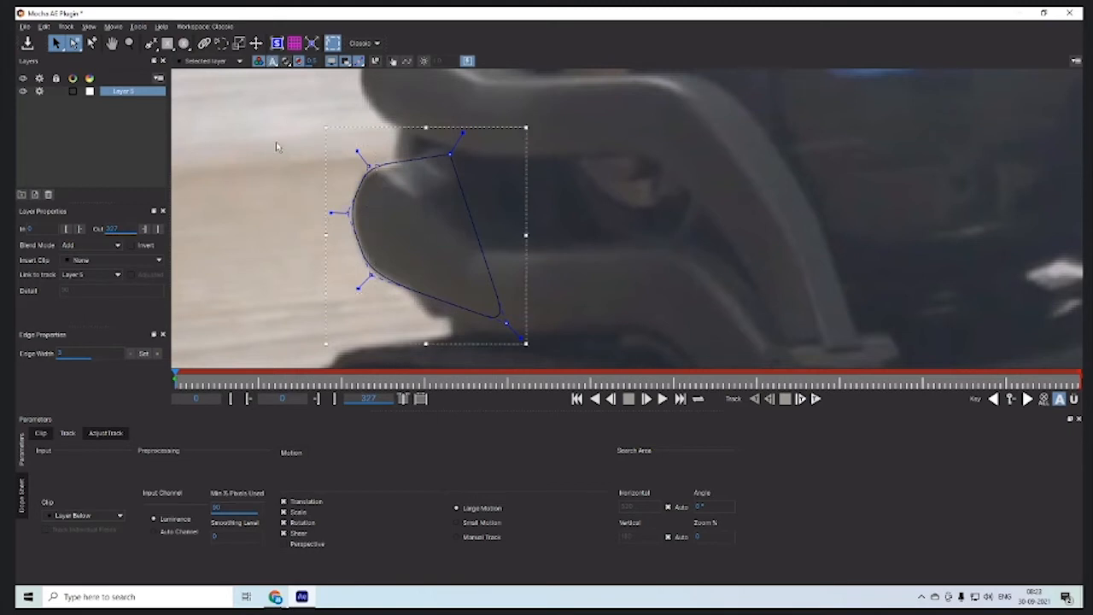
pyautogui.click(275, 140)
pyautogui.click(419, 162)
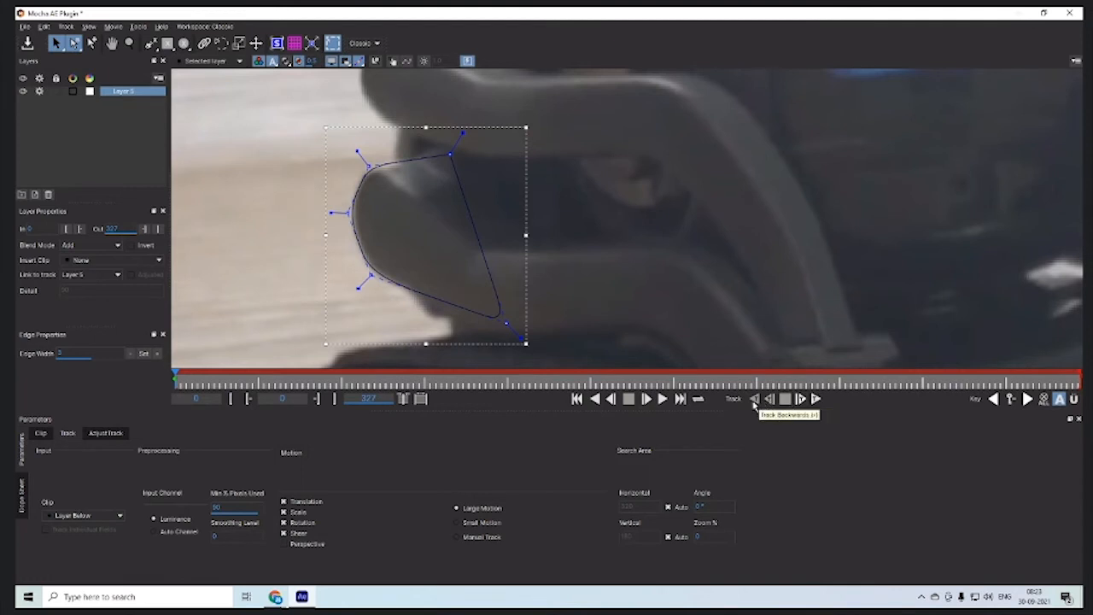
# Step: Track the arm layer forward one frame at a time from frame 0 to frame 28
pyautogui.click(800, 400)
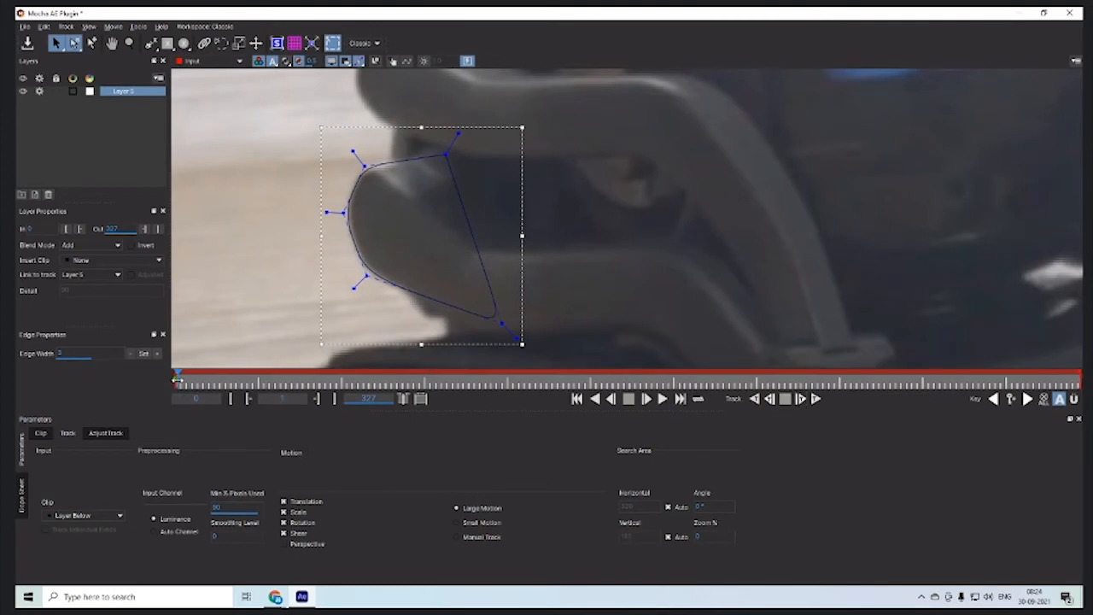
pyautogui.click(801, 403)
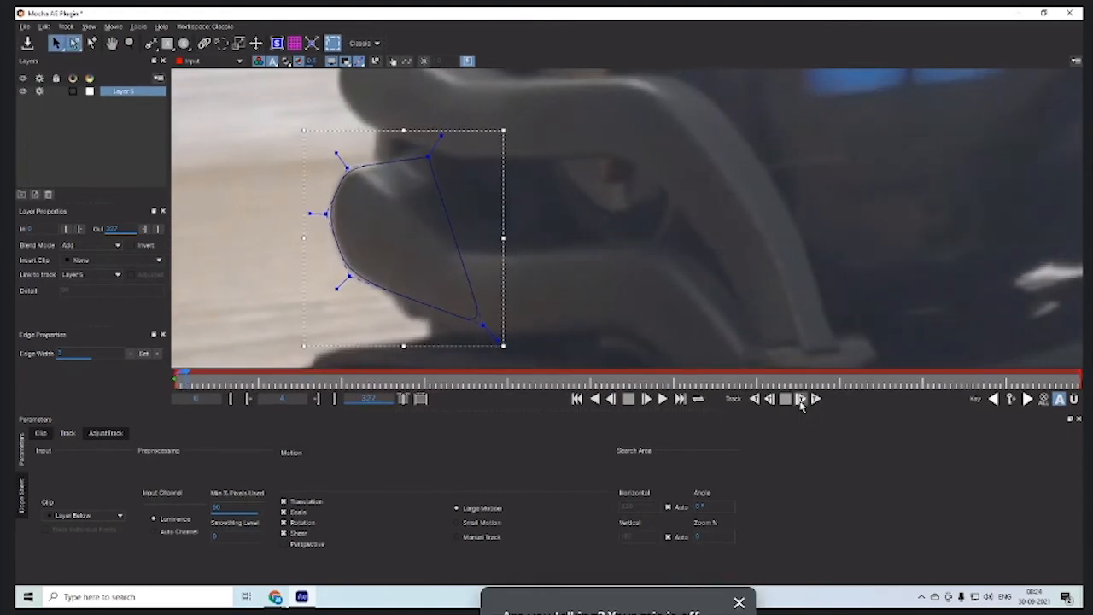
pyautogui.click(800, 404)
pyautogui.click(801, 404)
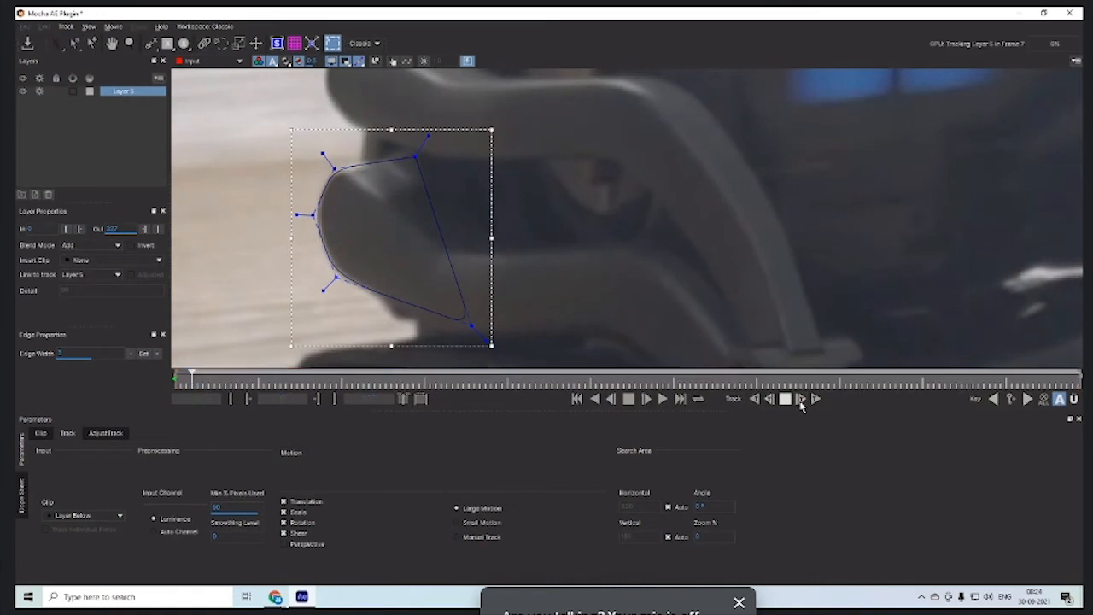
pyautogui.click(801, 404)
pyautogui.click(801, 404)
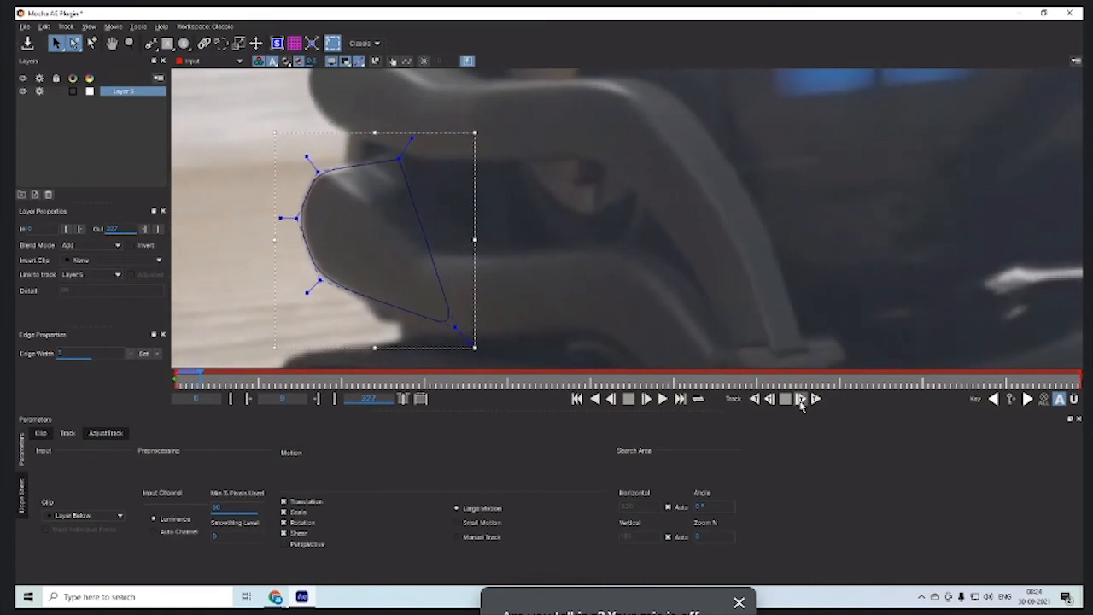
pyautogui.click(801, 404)
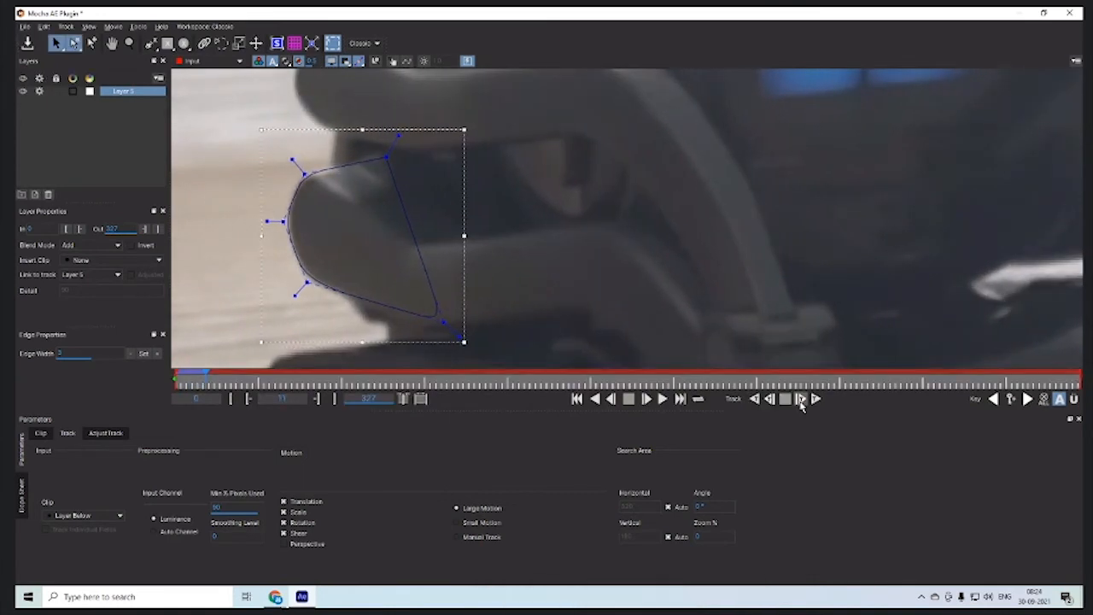
pyautogui.click(801, 404)
pyautogui.click(800, 403)
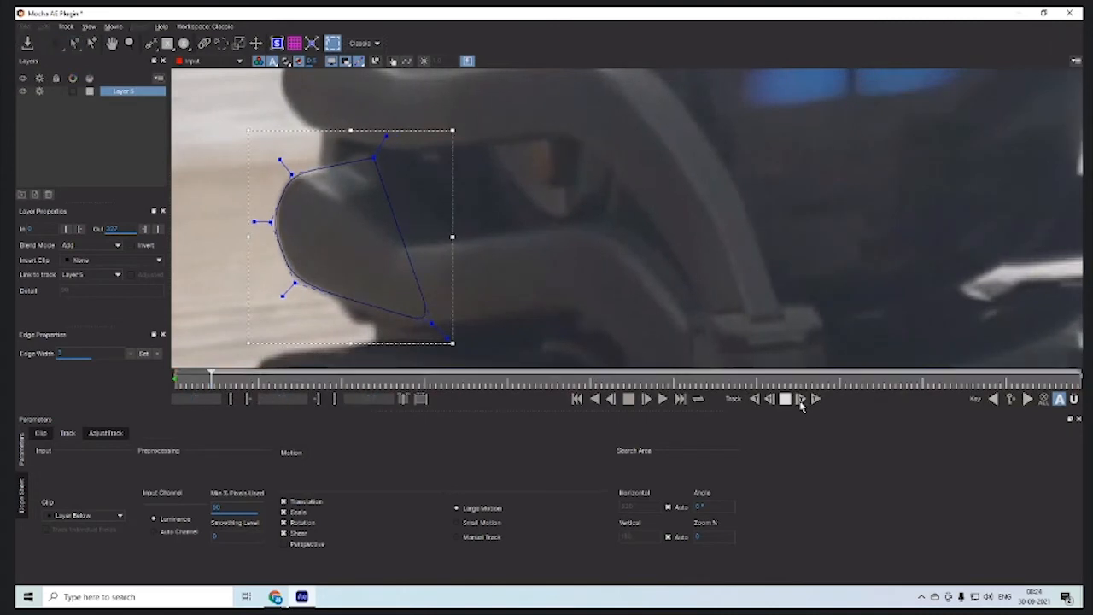
pyautogui.click(801, 404)
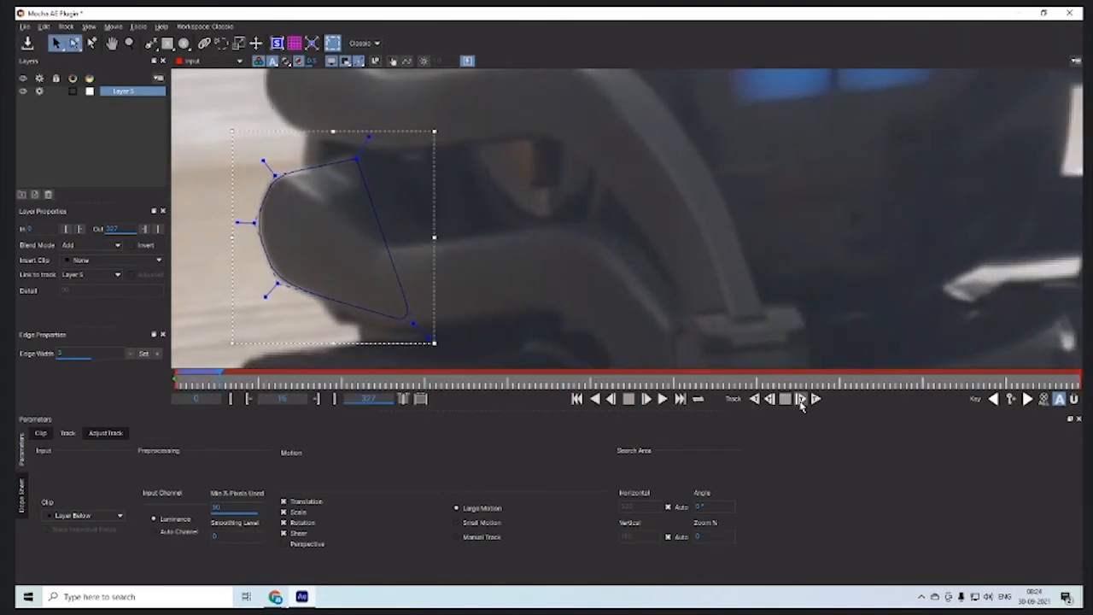
pyautogui.click(800, 404)
pyautogui.click(800, 404)
pyautogui.click(801, 404)
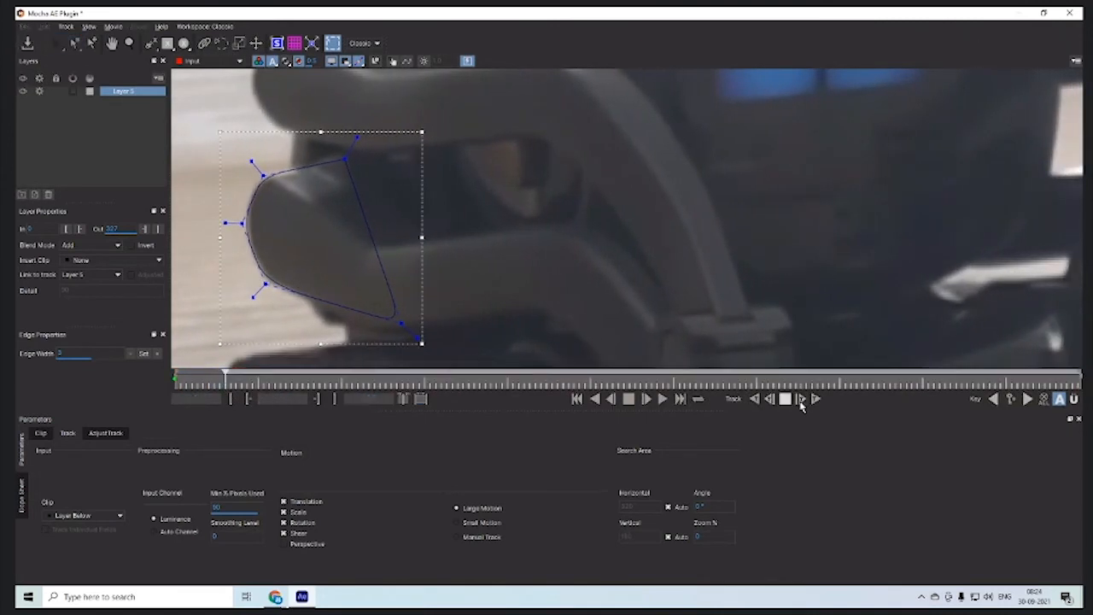
pyautogui.click(801, 404)
pyautogui.click(800, 404)
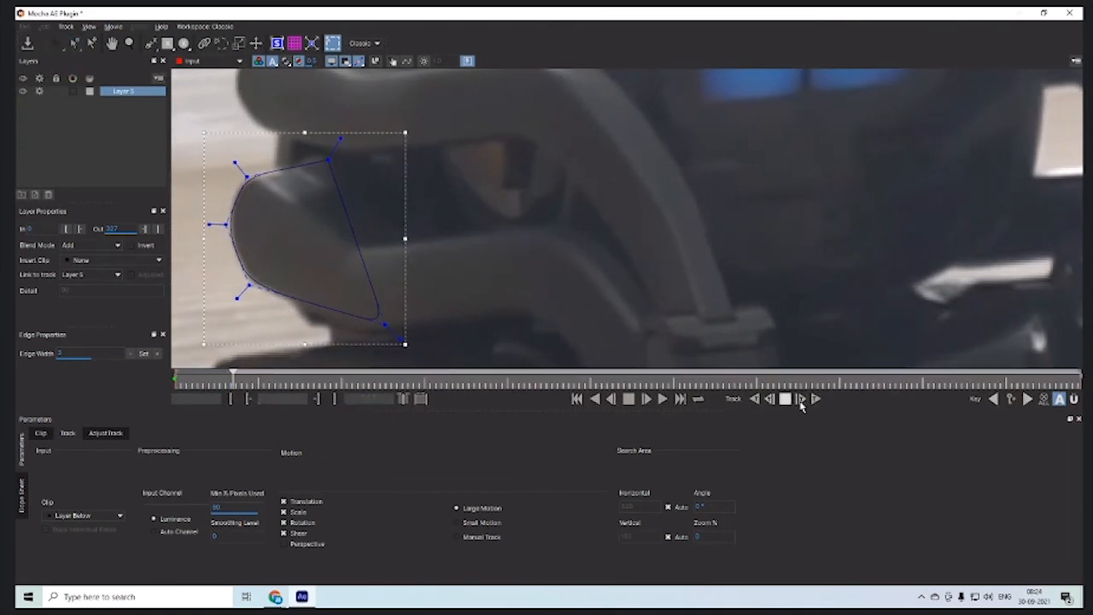
pyautogui.click(801, 404)
pyautogui.click(800, 404)
pyautogui.click(800, 403)
pyautogui.click(800, 404)
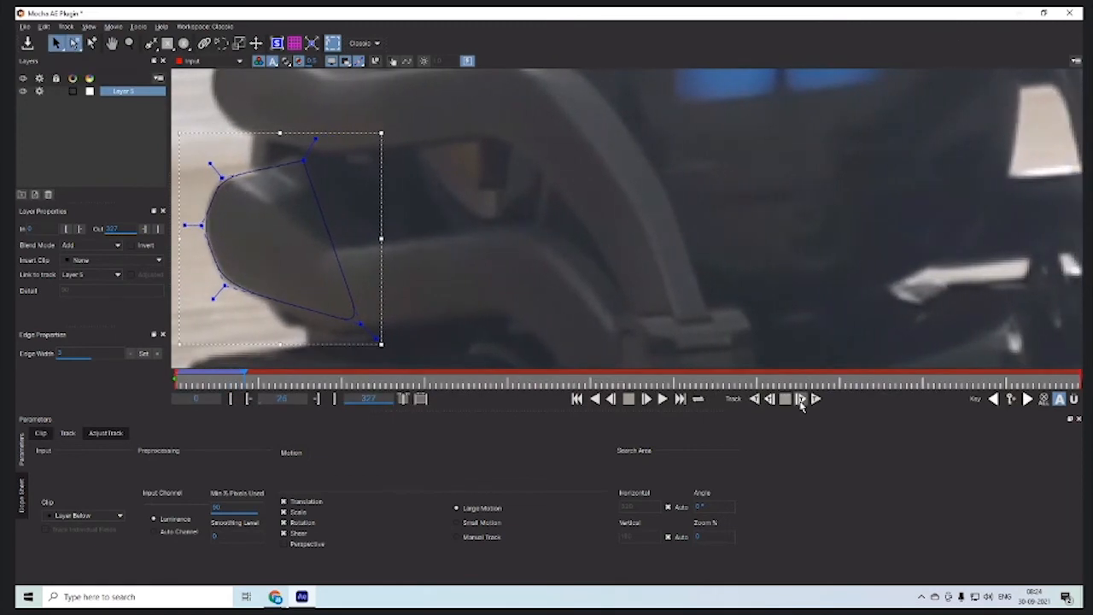
pyautogui.click(800, 404)
pyautogui.click(801, 403)
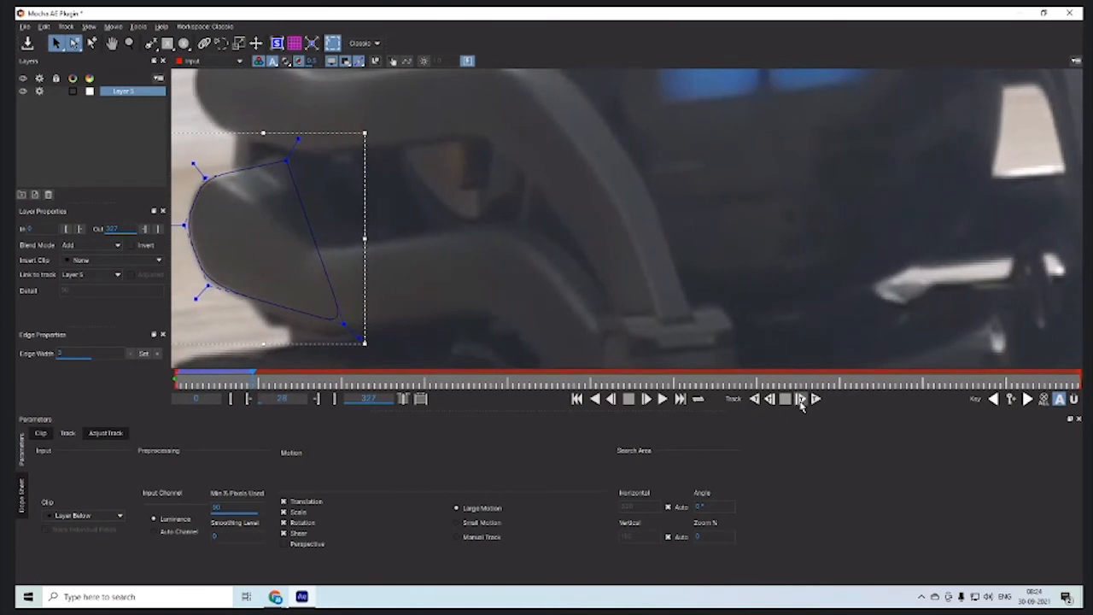
# Step: At frame 28, nudge the spline's upper-left point to the arm's edge and check the fit of the left points
pyautogui.press('x')
pyautogui.moveTo(325, 239); pyautogui.dragTo(553, 228)
pyautogui.press('s')
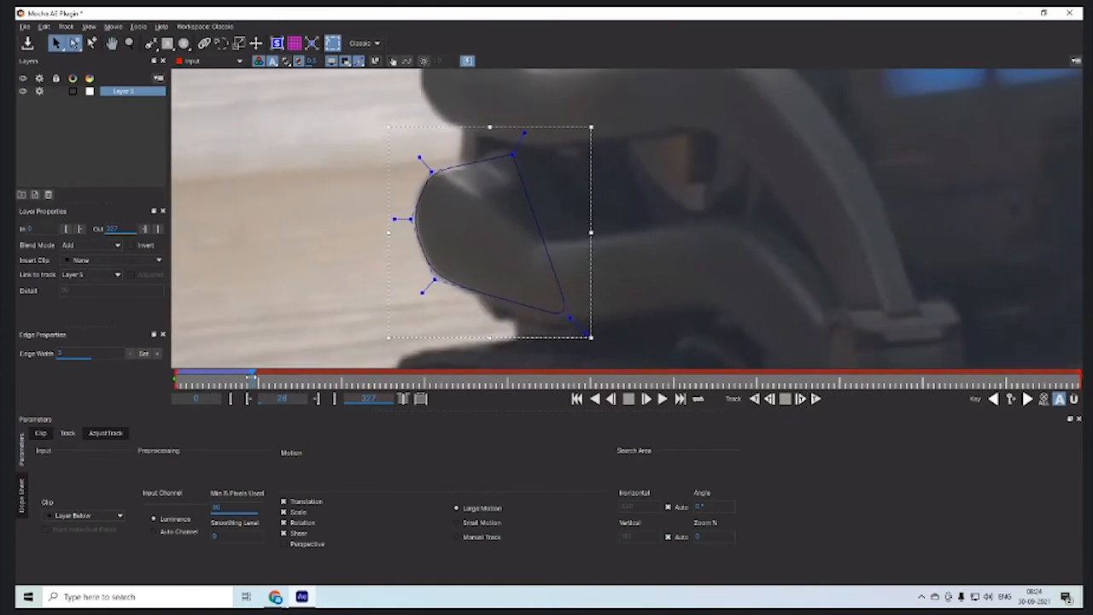
pyautogui.moveTo(253, 376)
pyautogui.mouseDown()
pyautogui.moveTo(145, 377)
pyautogui.moveTo(256, 377)
pyautogui.moveTo(252, 385)
pyautogui.mouseUp()
pyautogui.moveTo(373, 152); pyautogui.dragTo(449, 232)
pyautogui.moveTo(426, 172); pyautogui.dragTo(424, 172)
pyautogui.moveTo(373, 148); pyautogui.dragTo(468, 317)
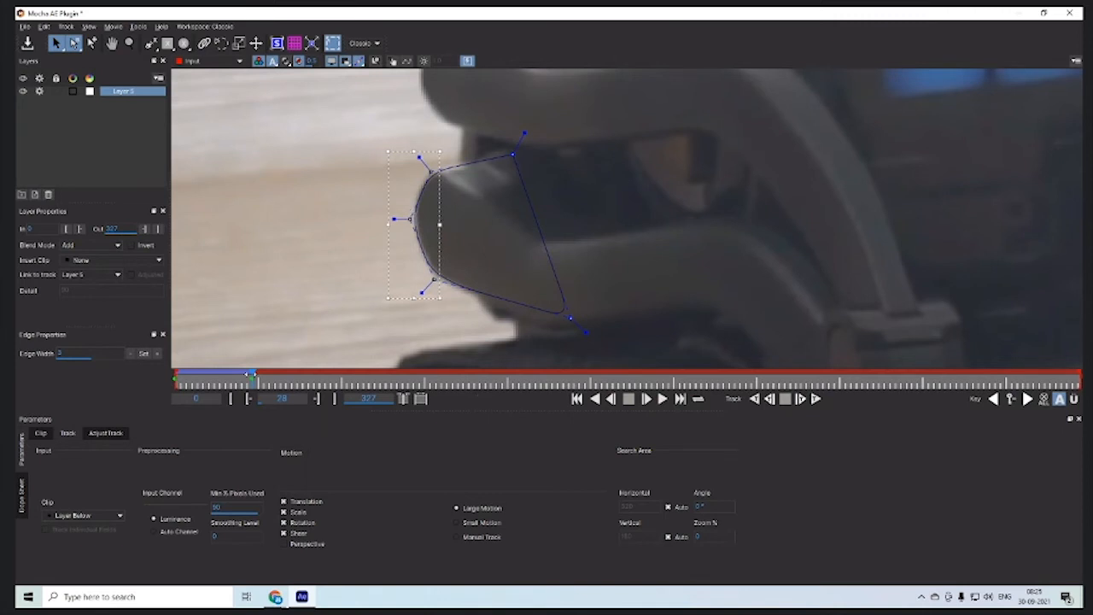
pyautogui.moveTo(250, 376)
pyautogui.mouseDown()
pyautogui.moveTo(160, 388)
pyautogui.moveTo(250, 384)
pyautogui.mouseUp()
# Step: Track the arm layer forward frame by frame from frame 28 to frame 46
pyautogui.click(801, 398)
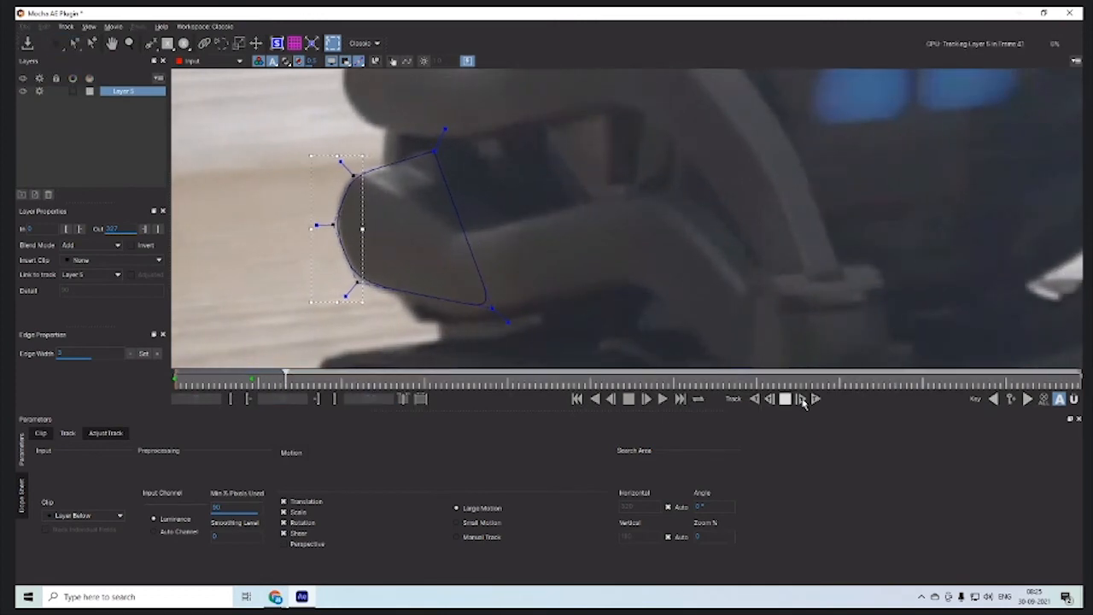
pyautogui.click(803, 401)
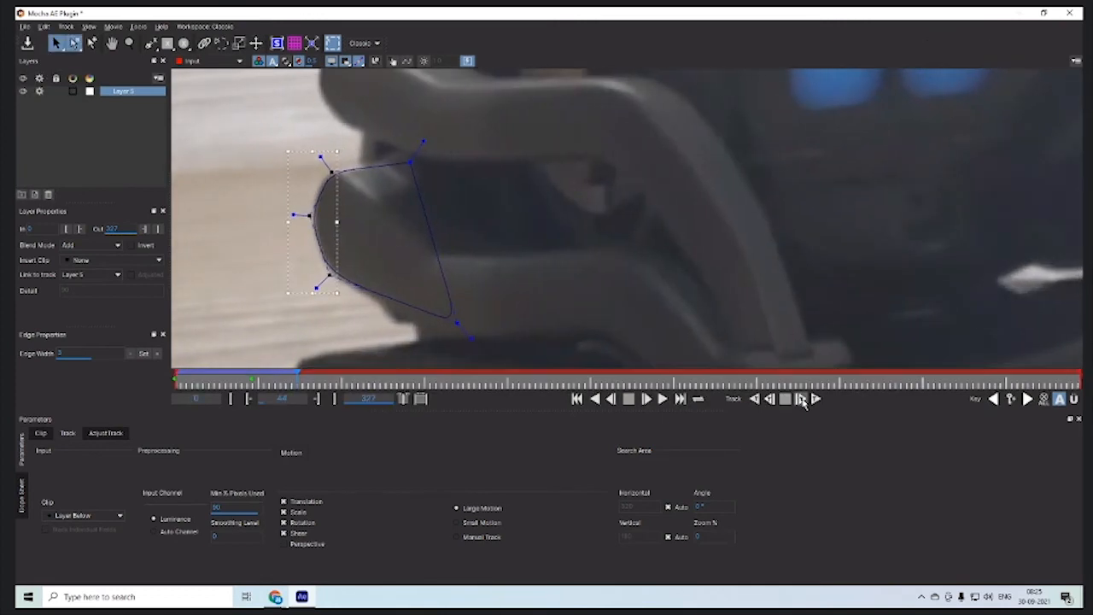
pyautogui.click(802, 398)
pyautogui.click(802, 398)
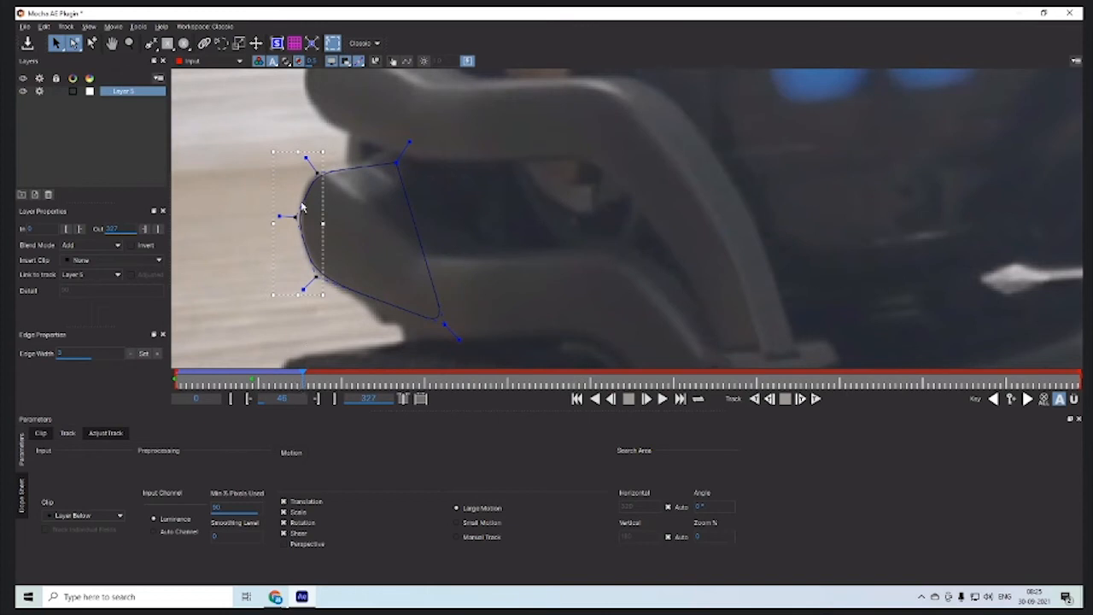
# Step: At frame 46, refit the spline to the arm by moving its upper-left point outward and its lower-right point down
pyautogui.click(324, 203)
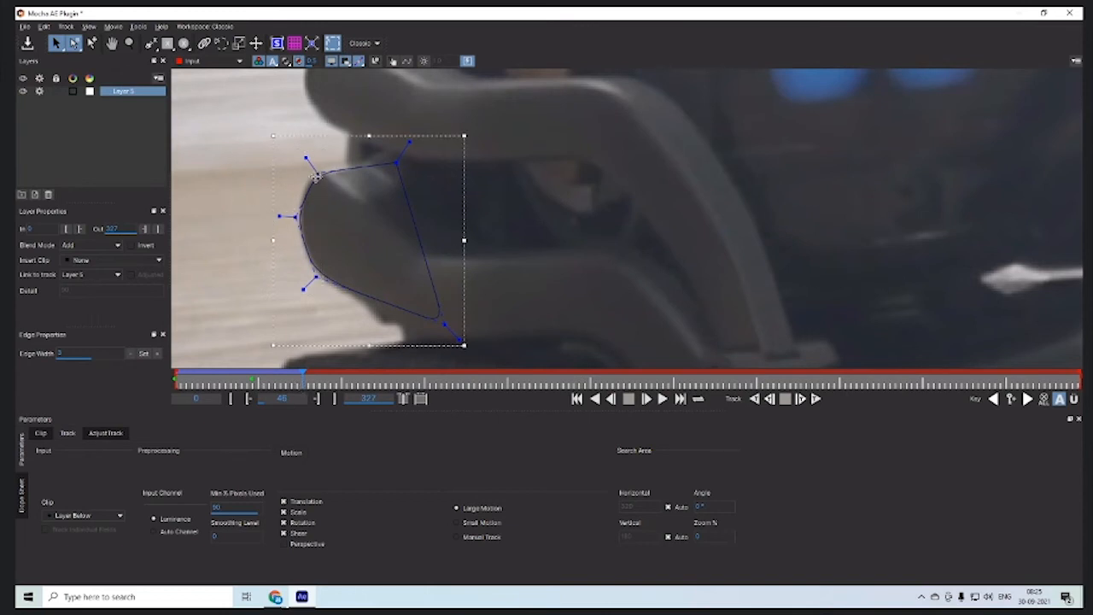
pyautogui.moveTo(317, 173); pyautogui.dragTo(313, 175)
pyautogui.moveTo(312, 173); pyautogui.dragTo(312, 173)
pyautogui.moveTo(442, 321); pyautogui.dragTo(443, 329)
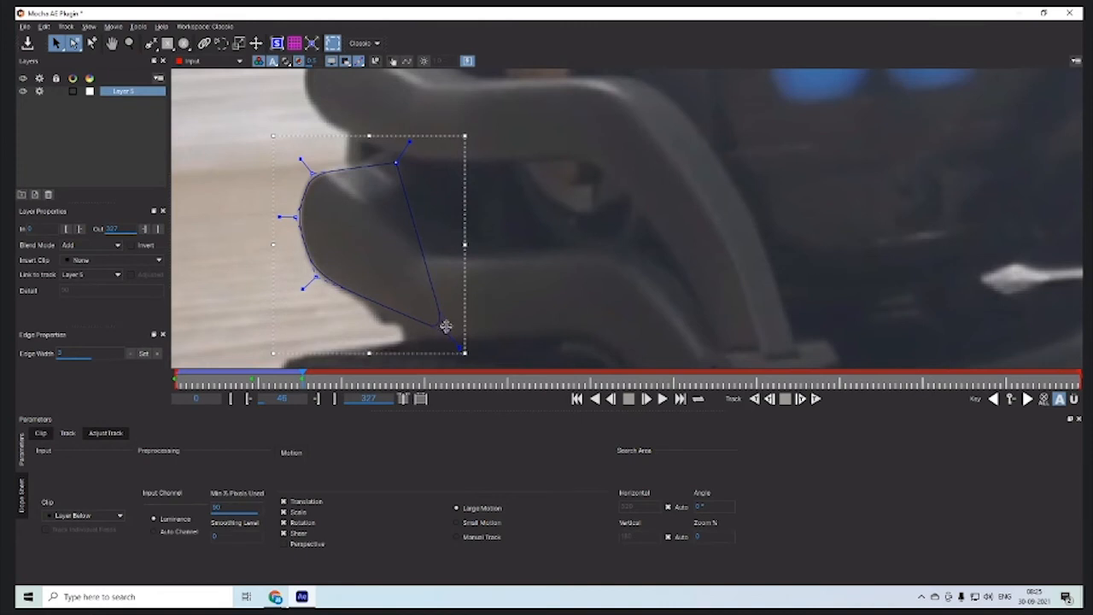
# Step: At frame 46, raise the spline's upper-right point slightly to fit the arm
pyautogui.moveTo(396, 163); pyautogui.dragTo(398, 157)
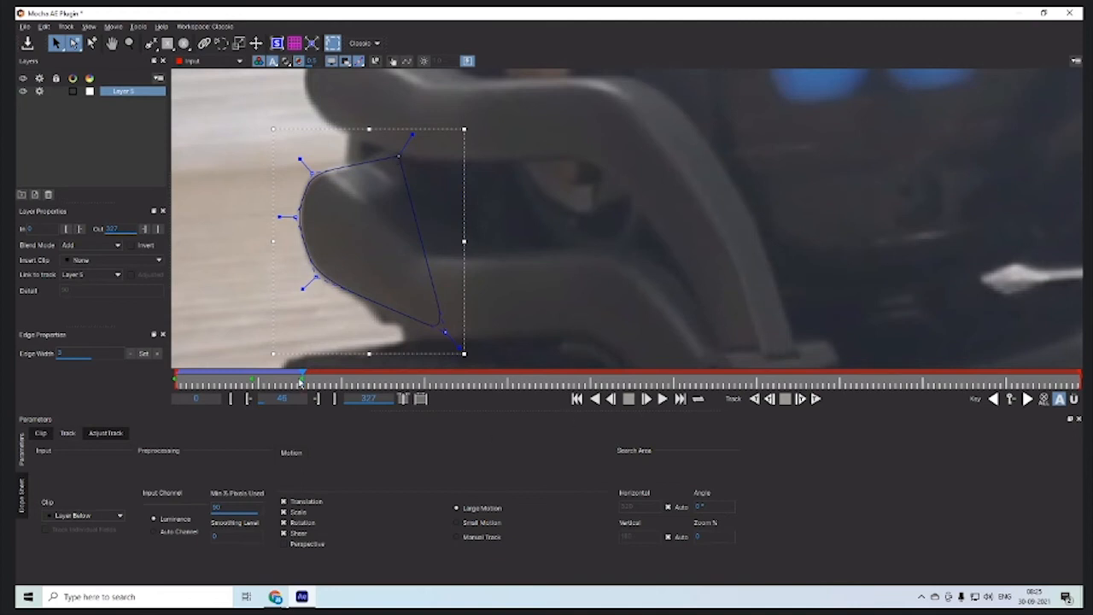
pyautogui.moveTo(303, 375)
pyautogui.mouseDown()
pyautogui.moveTo(253, 378)
pyautogui.moveTo(304, 378)
pyautogui.mouseUp()
# Step: Switch to the Google Meet call in Chrome to check on the meeting and return to Mocha AE
pyautogui.moveTo(275, 596)
pyautogui.click(230, 520)
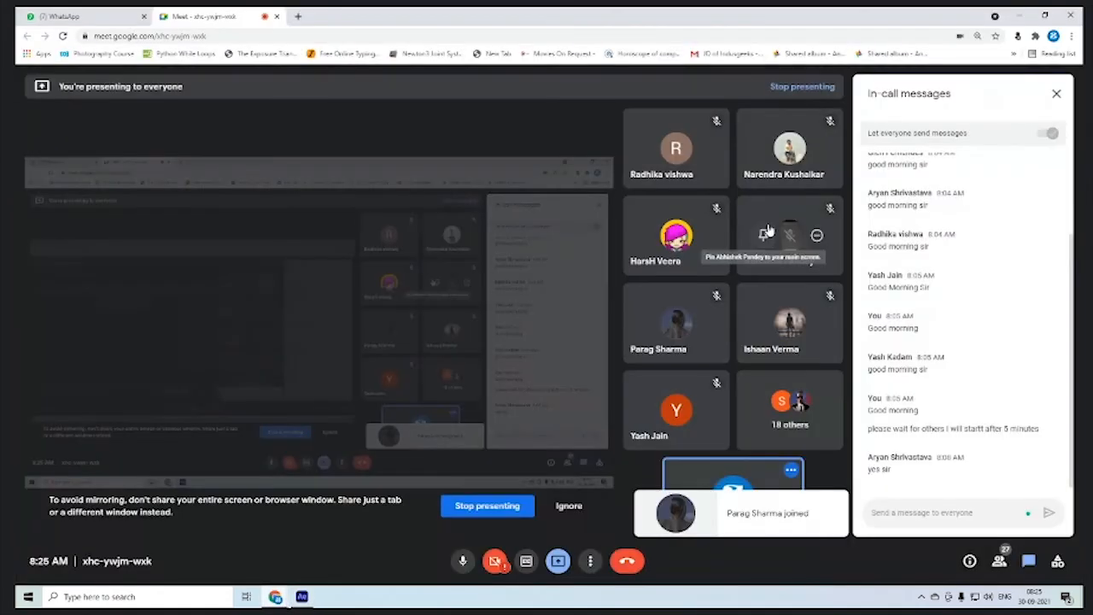
pyautogui.click(301, 600)
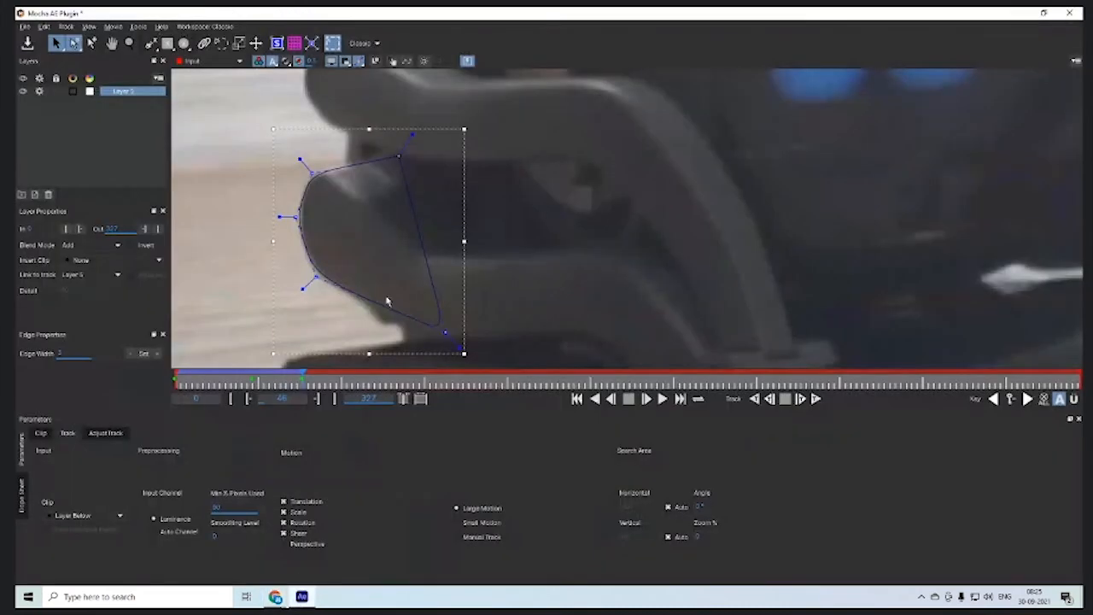
# Step: Track the arm layer forward from frame 46 and stop at frame 65
pyautogui.click(815, 400)
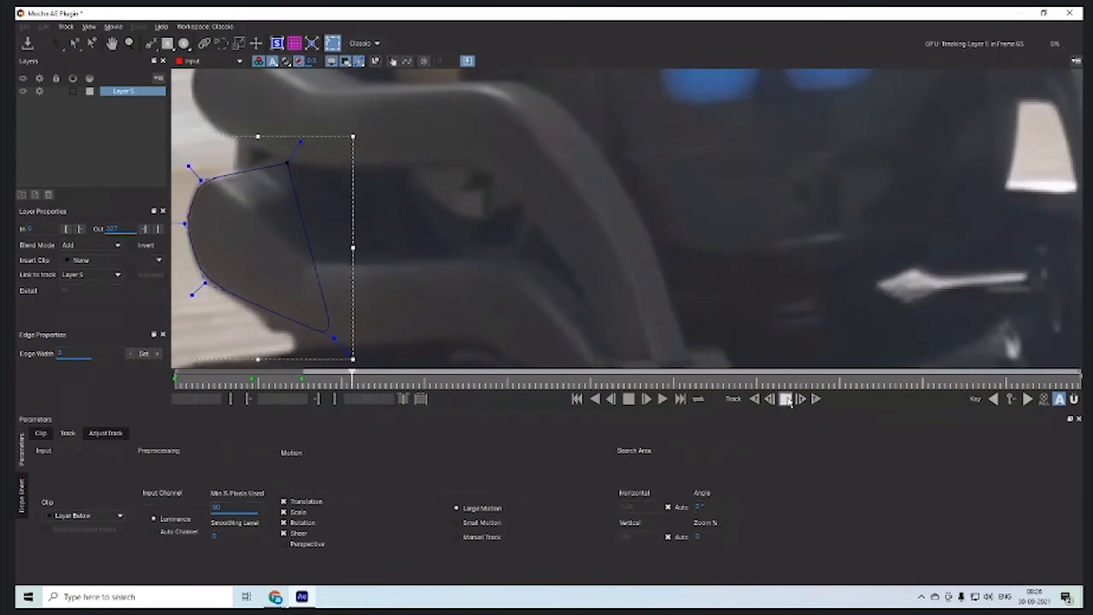
pyautogui.click(787, 399)
# Step: At frame 65, select the spline's three left points and nudge them slightly outward onto the arm's edge
pyautogui.press('x')
pyautogui.moveTo(401, 312); pyautogui.dragTo(556, 315)
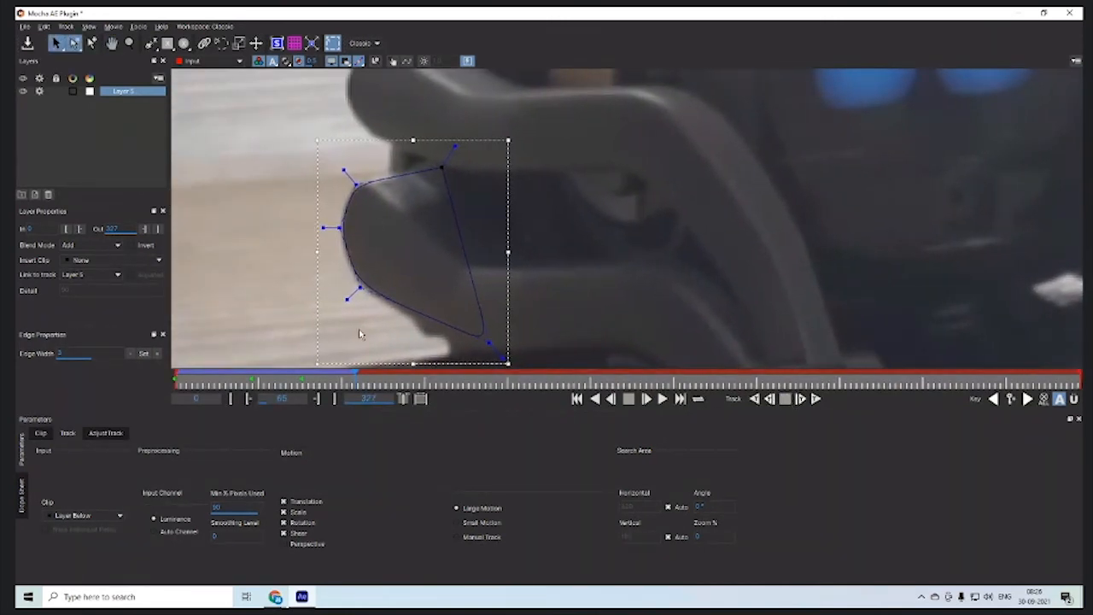
pyautogui.moveTo(353, 374)
pyautogui.mouseDown()
pyautogui.moveTo(334, 382)
pyautogui.moveTo(354, 380)
pyautogui.mouseUp()
pyautogui.moveTo(370, 309); pyautogui.dragTo(369, 308)
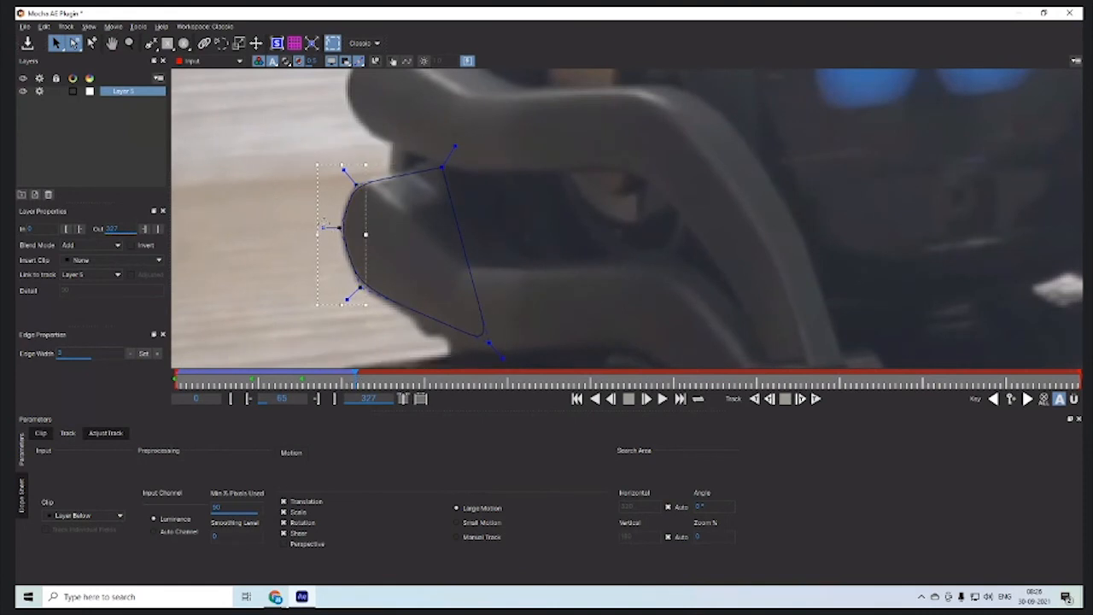
pyautogui.moveTo(324, 226); pyautogui.dragTo(321, 226)
pyautogui.hotkey('ctrl', 'z')
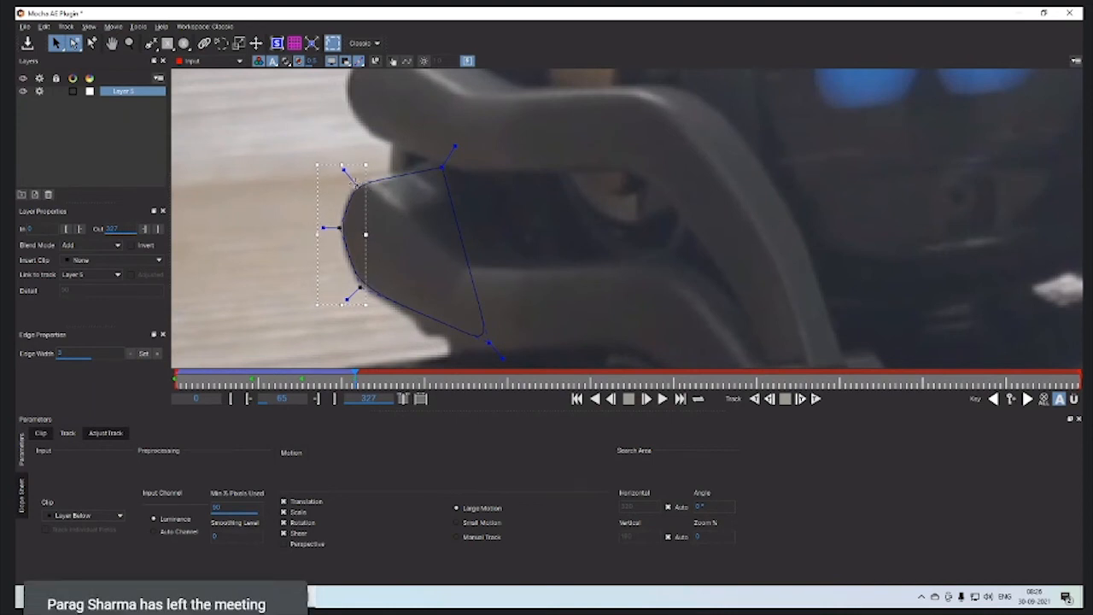
pyautogui.moveTo(356, 183); pyautogui.dragTo(353, 182)
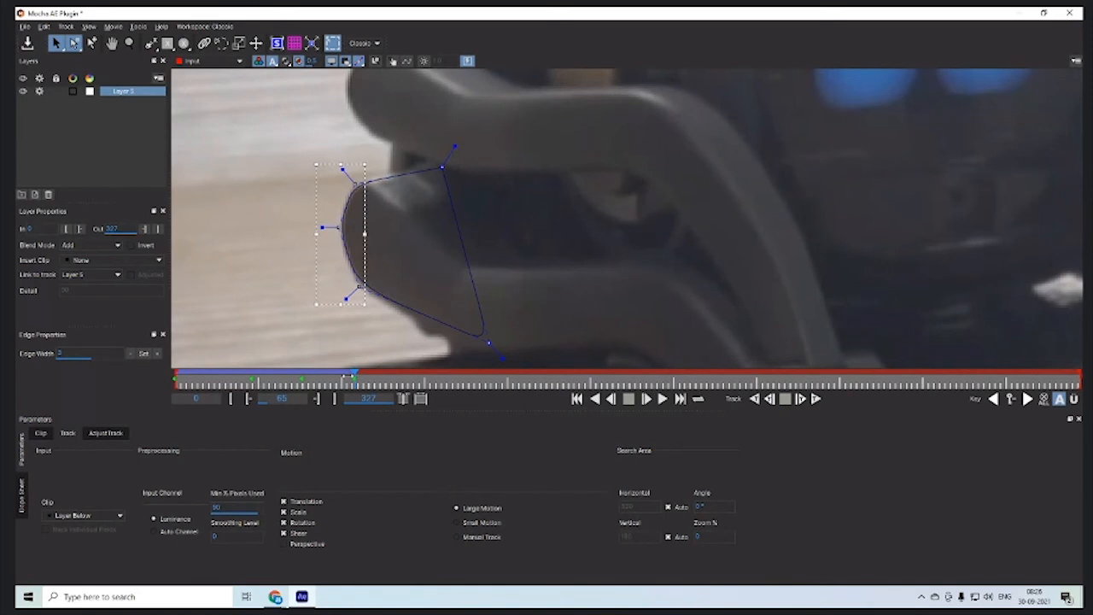
# Step: Try to move the spline's lower-right point down at frame 64 and undo the change
pyautogui.moveTo(346, 376)
pyautogui.mouseDown()
pyautogui.moveTo(280, 373)
pyautogui.moveTo(351, 372)
pyautogui.mouseUp()
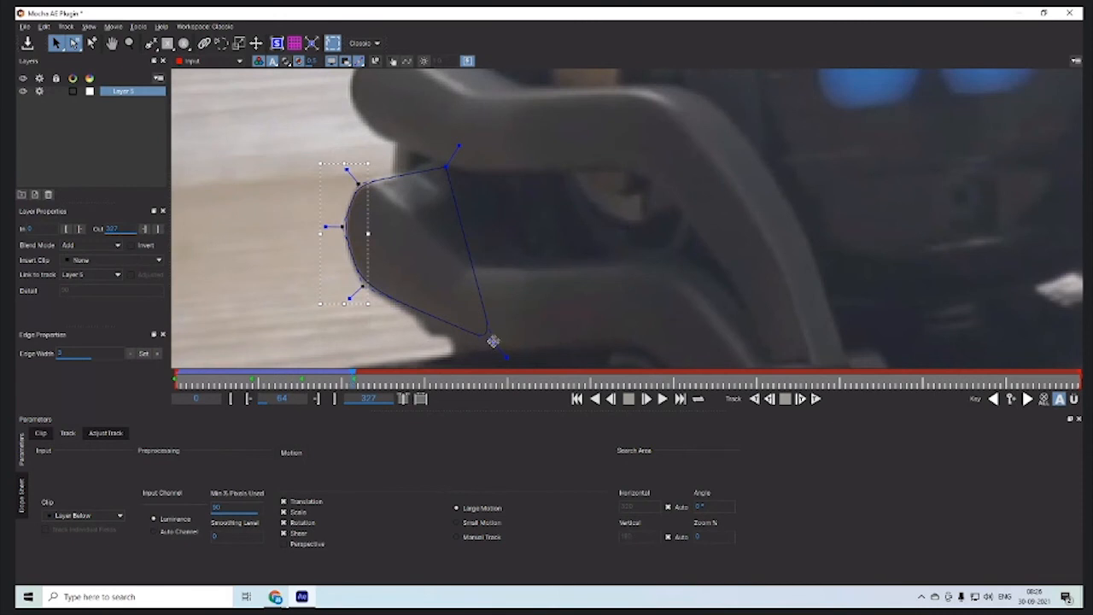
pyautogui.moveTo(493, 342); pyautogui.dragTo(491, 349)
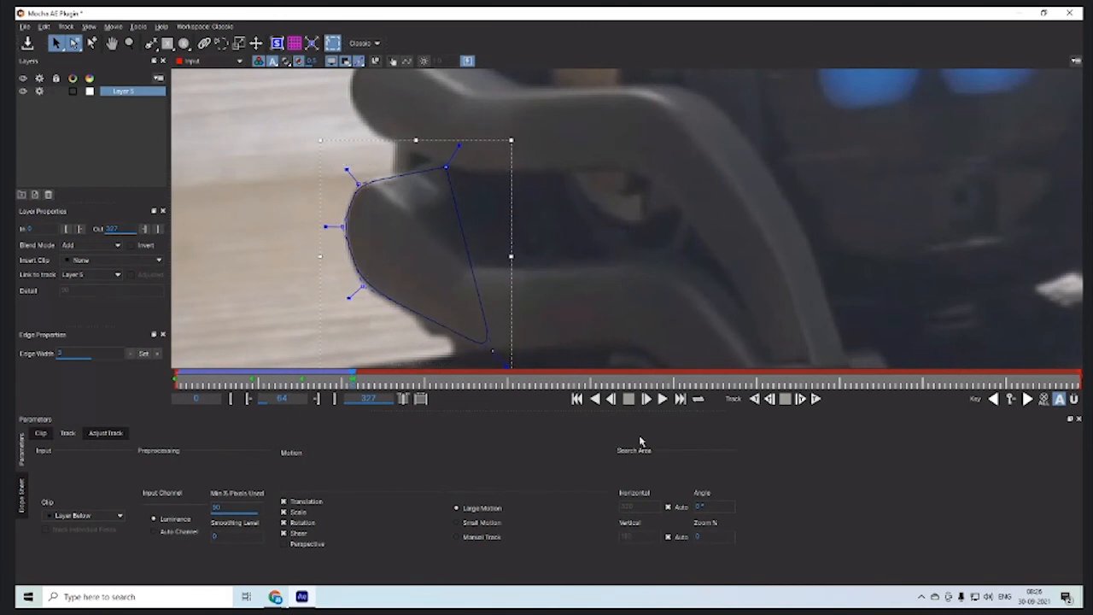
pyautogui.hotkey('ctrl', 'z')
pyautogui.hotkey('ctrl', 'z')
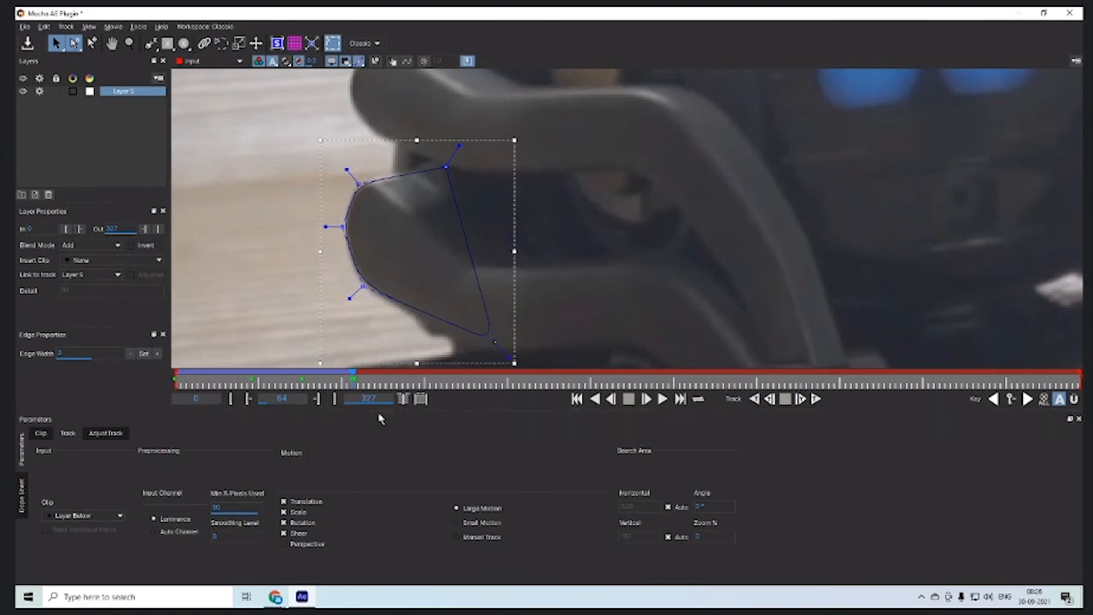
pyautogui.hotkey('ctrl', 'z')
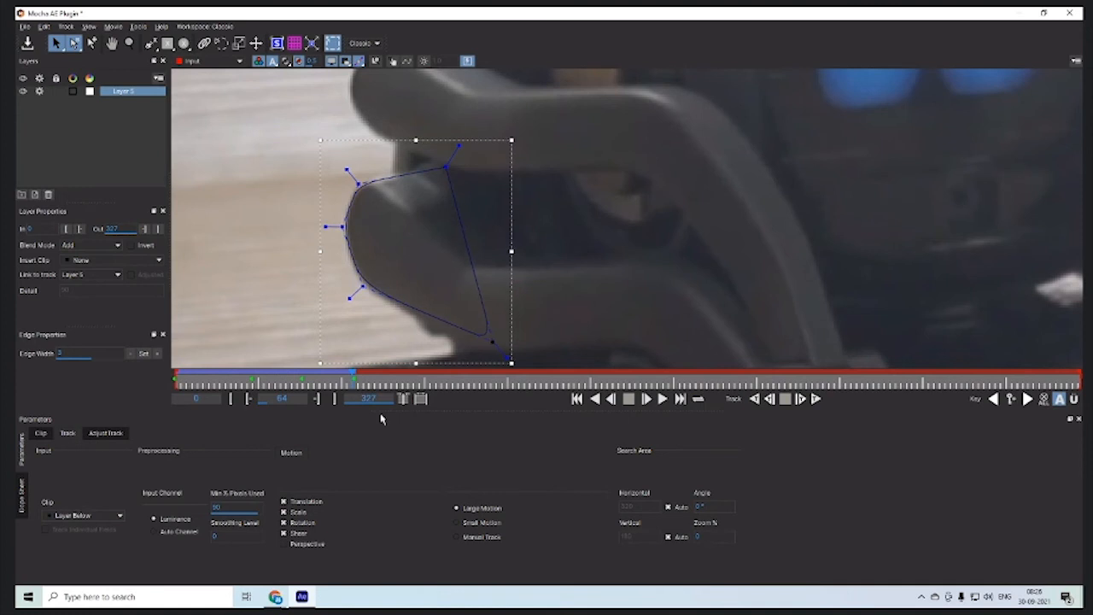
pyautogui.hotkey('ctrl', 'z')
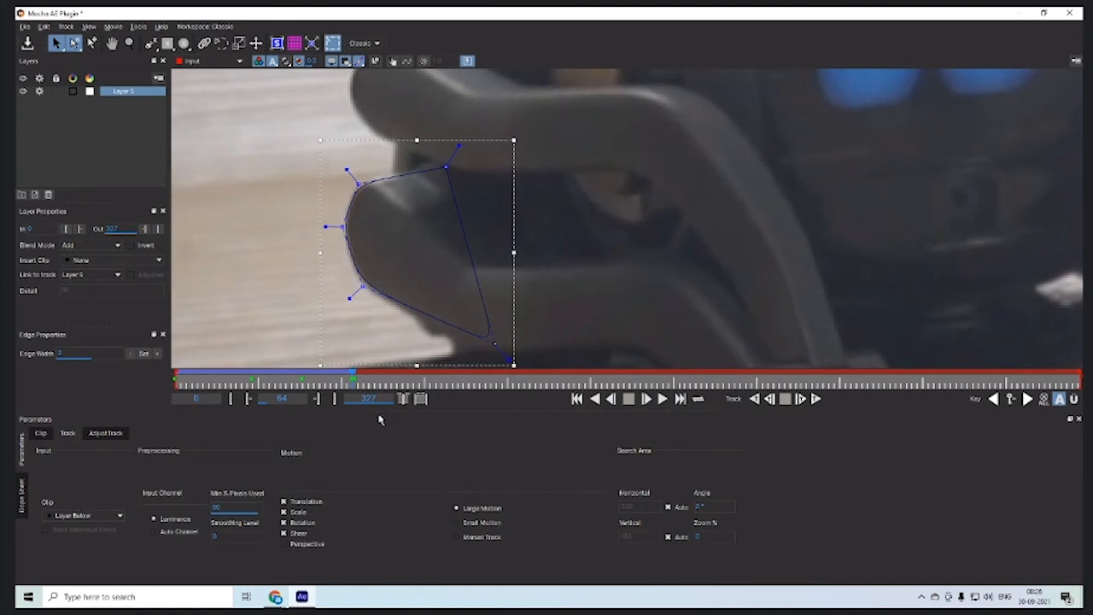
pyautogui.hotkey('ctrl', 'z')
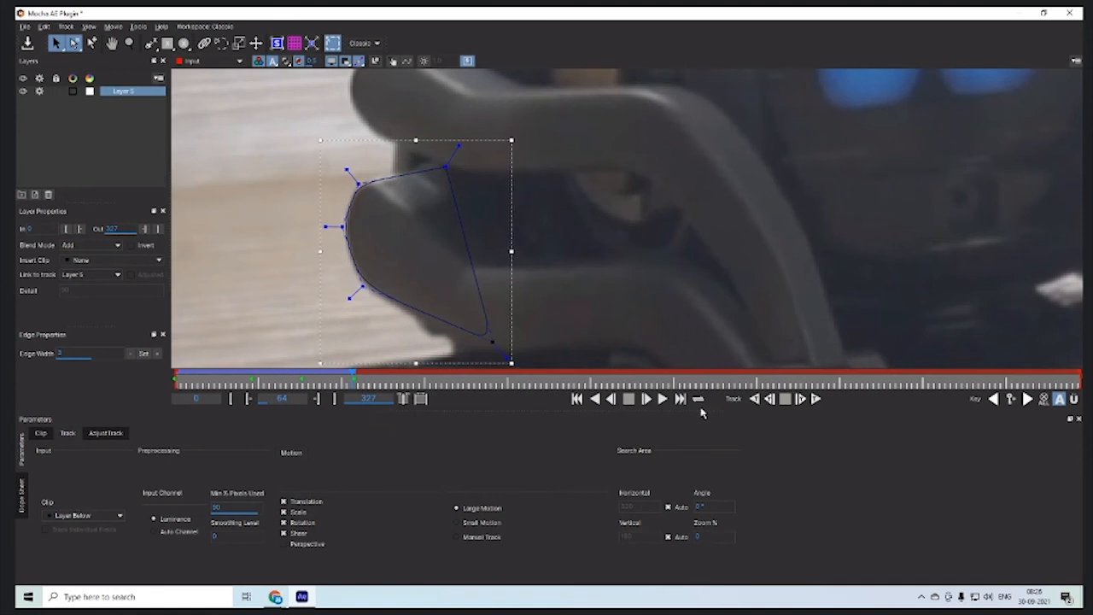
# Step: Return to frame 65 and track the arm layer forward to frame 89
pyautogui.click(647, 399)
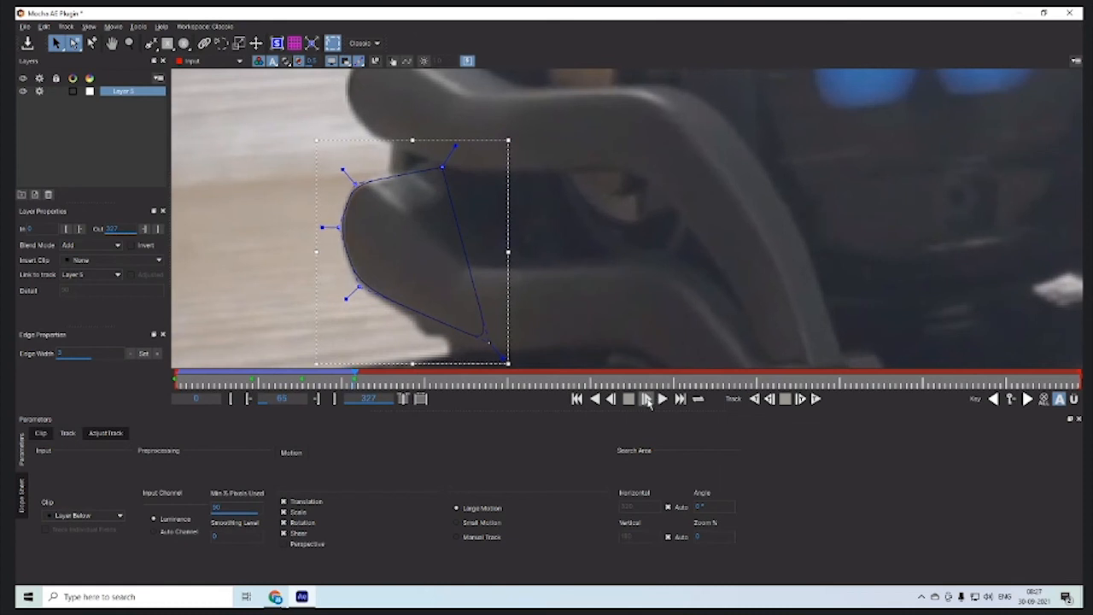
pyautogui.click(815, 399)
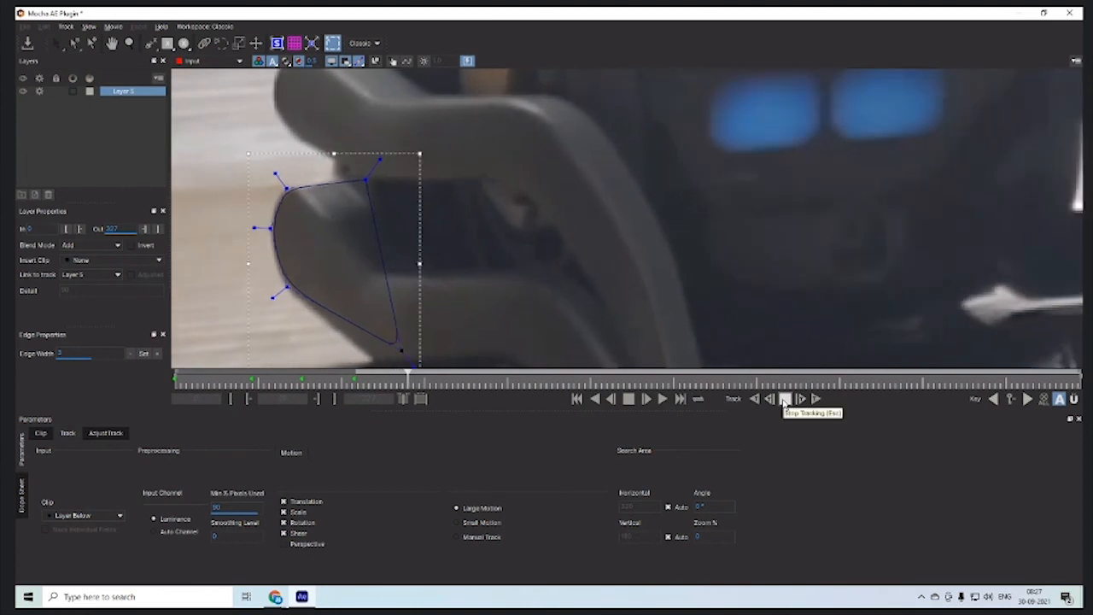
pyautogui.click(784, 400)
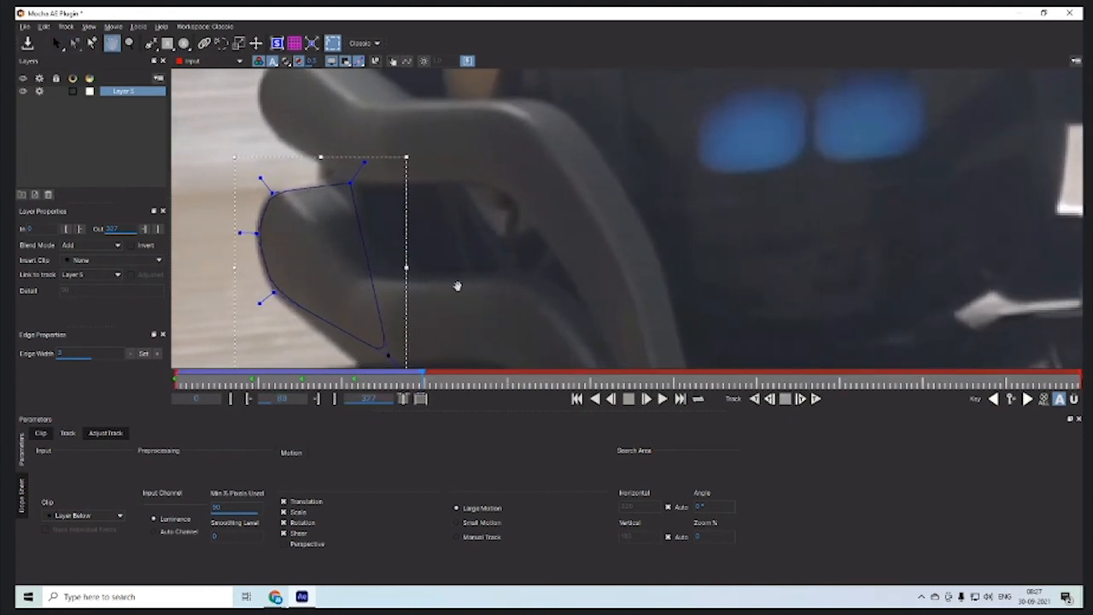
# Step: At frame 89, try to refit the spline with the Scale tool and undo the scaling
pyautogui.press('x')
pyautogui.moveTo(455, 285); pyautogui.dragTo(620, 272)
pyautogui.press('s')
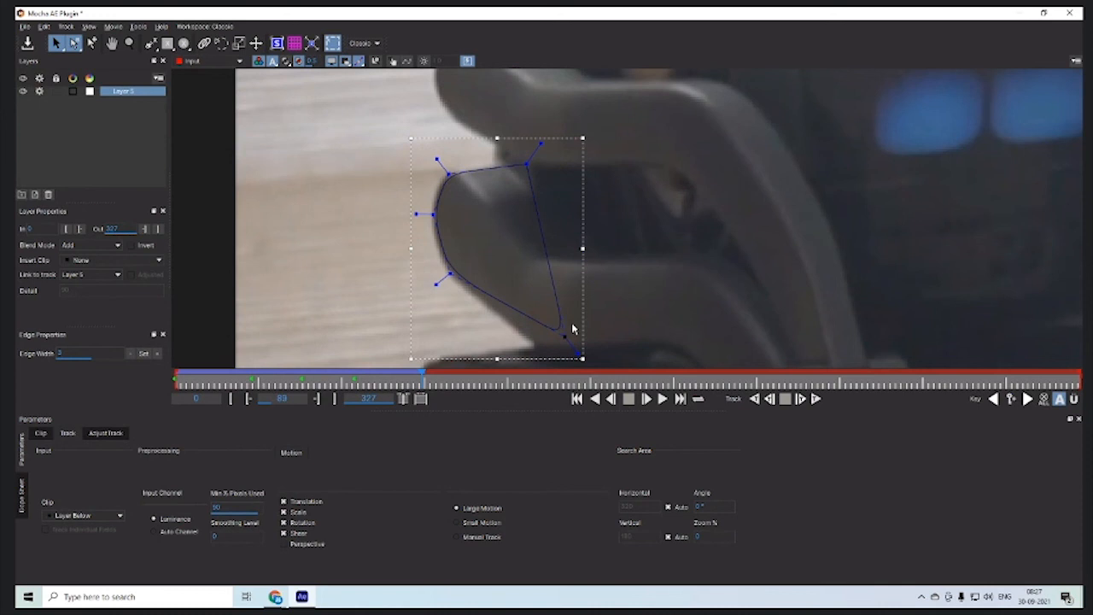
pyautogui.press('t')
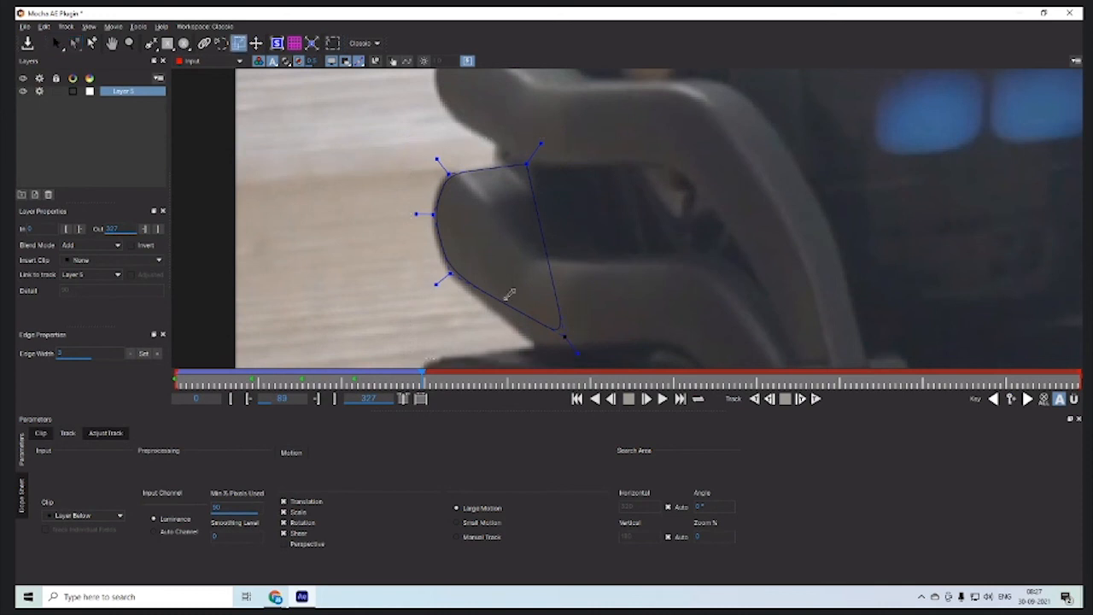
pyautogui.moveTo(501, 256); pyautogui.dragTo(509, 248)
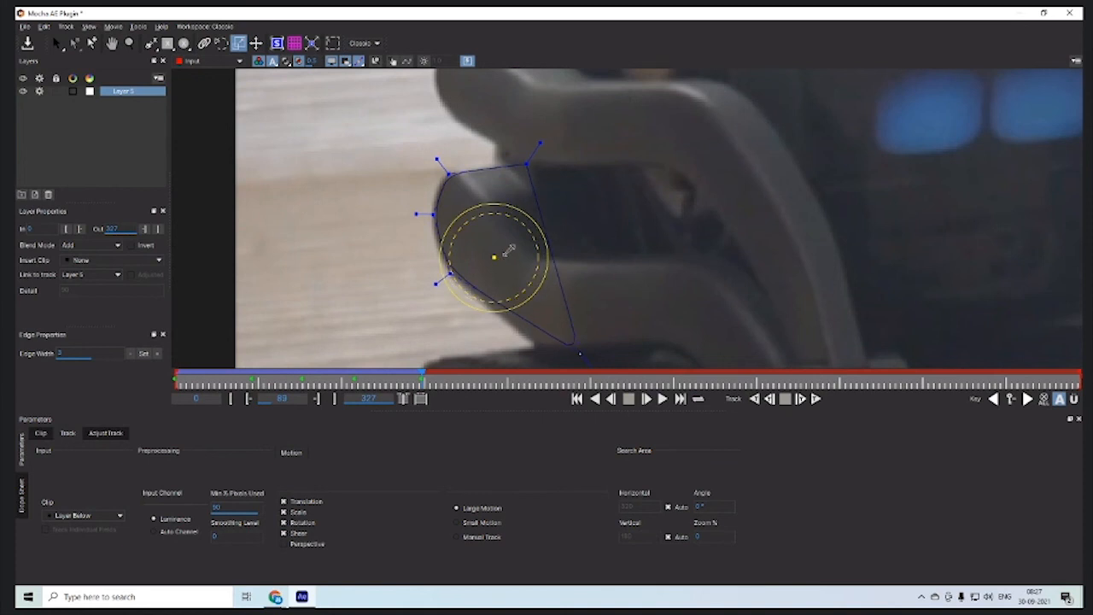
pyautogui.hotkey('ctrl', 'f')
pyautogui.hotkey('ctrl', 'z')
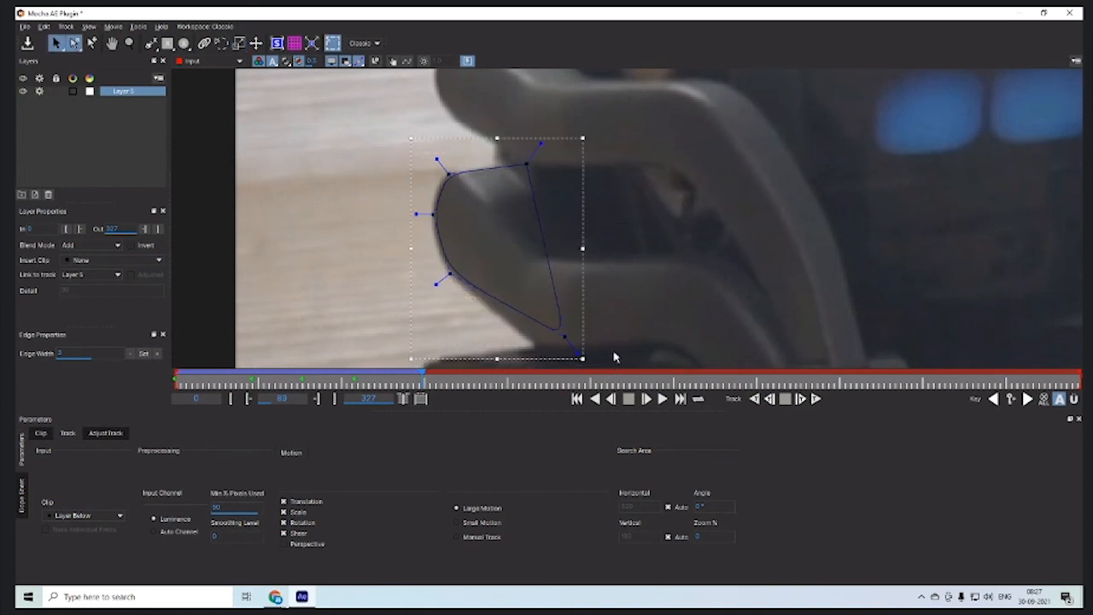
# Step: At frame 89, scale the spline up slightly and shift it down to fit the arm's outline
pyautogui.press('t')
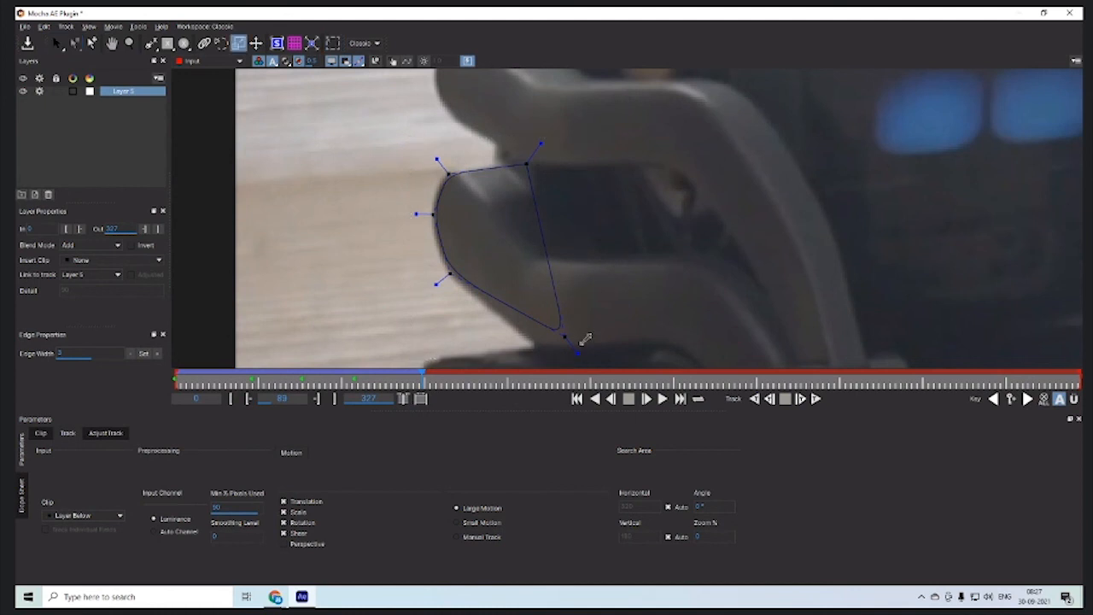
pyautogui.moveTo(580, 333)
pyautogui.mouseDown()
pyautogui.moveTo(590, 327)
pyautogui.moveTo(575, 329)
pyautogui.mouseUp()
pyautogui.press('s')
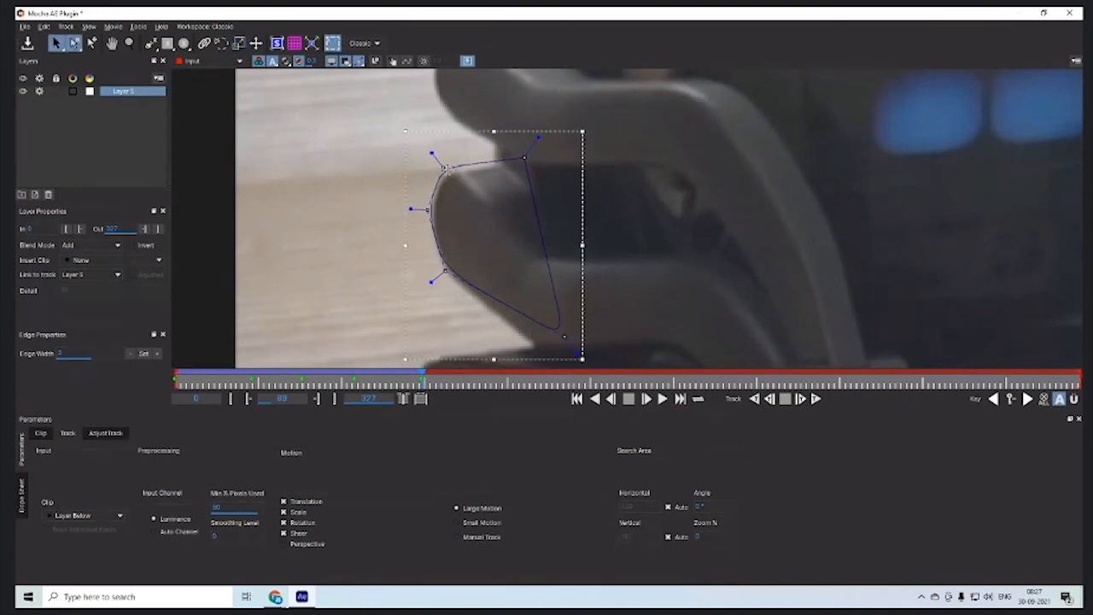
pyautogui.moveTo(446, 169); pyautogui.dragTo(447, 175)
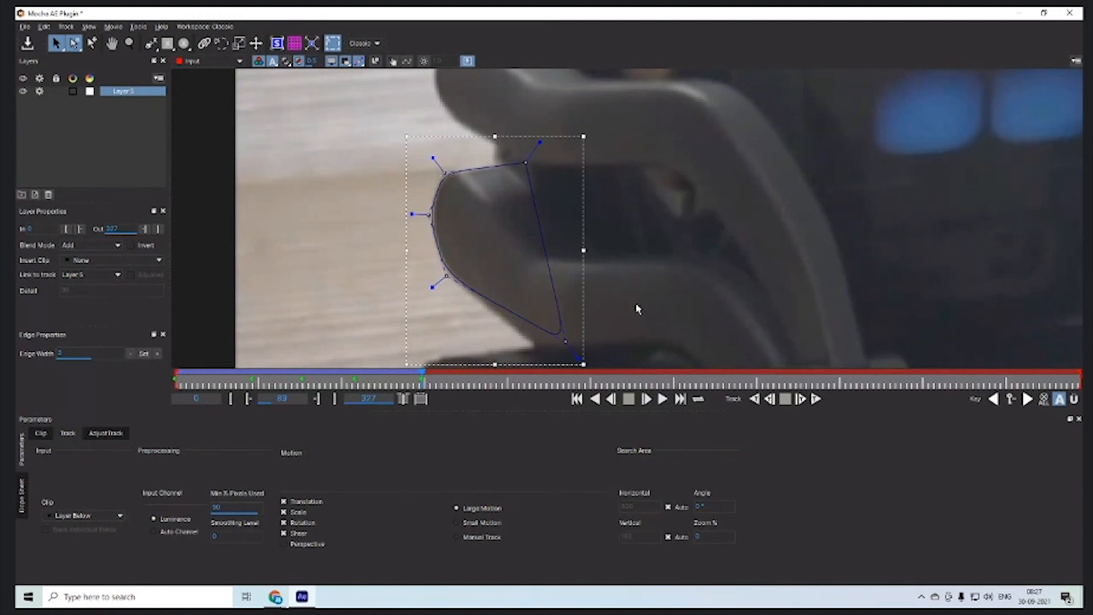
# Step: At frame 89, move the spline's lower-right point down past the arm's lower edge and its upper-right point outward
pyautogui.moveTo(653, 300); pyautogui.dragTo(544, 357)
pyautogui.press('x')
pyautogui.moveTo(643, 321); pyautogui.dragTo(627, 201)
pyautogui.moveTo(549, 215); pyautogui.dragTo(565, 248)
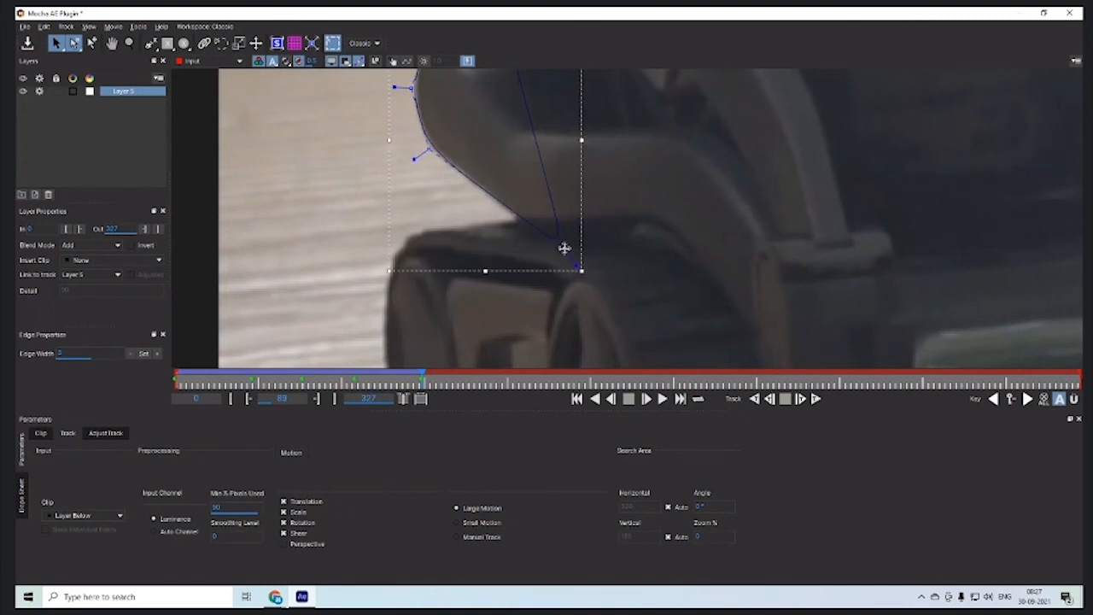
pyautogui.press('x')
pyautogui.moveTo(603, 213); pyautogui.dragTo(578, 334)
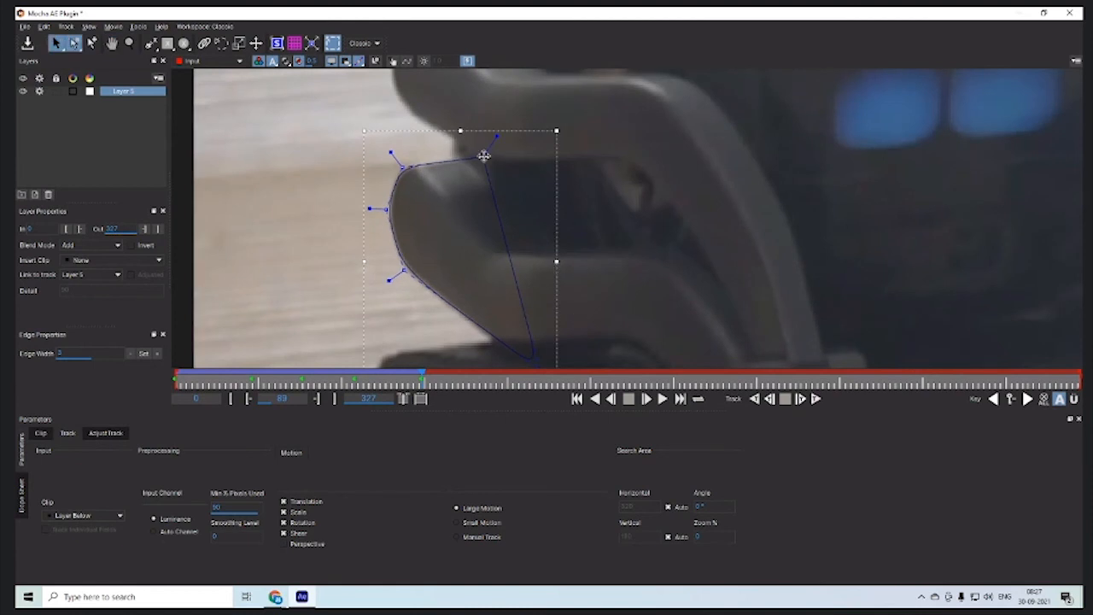
pyautogui.moveTo(484, 156); pyautogui.dragTo(495, 154)
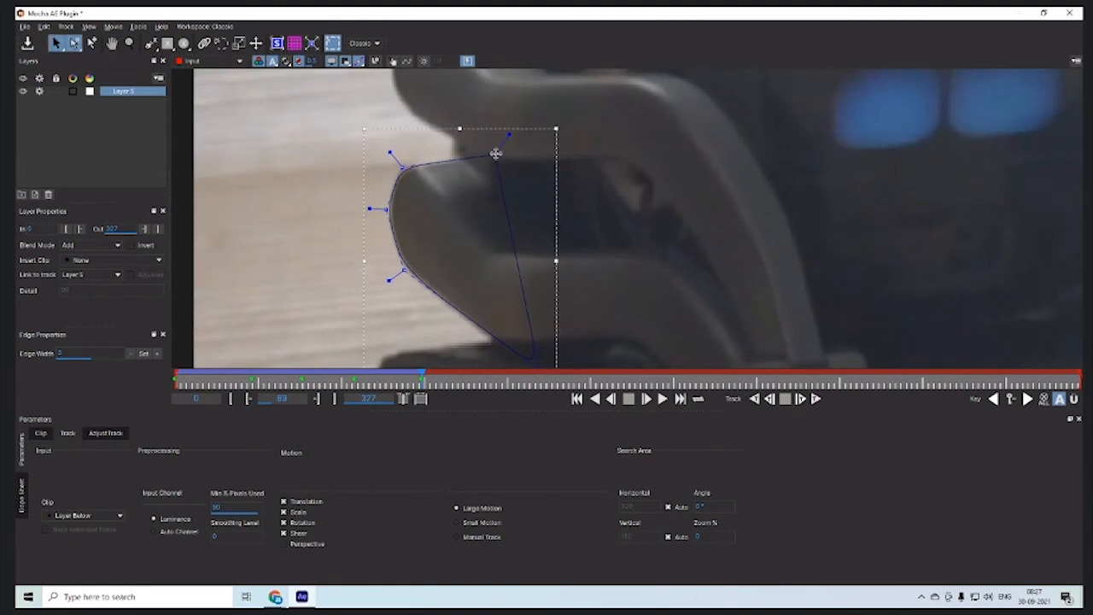
# Step: Go back to frame 65, move the spline's lower-right point down, and check the fit up to frame 89
pyautogui.press('x')
pyautogui.moveTo(604, 315); pyautogui.dragTo(600, 270)
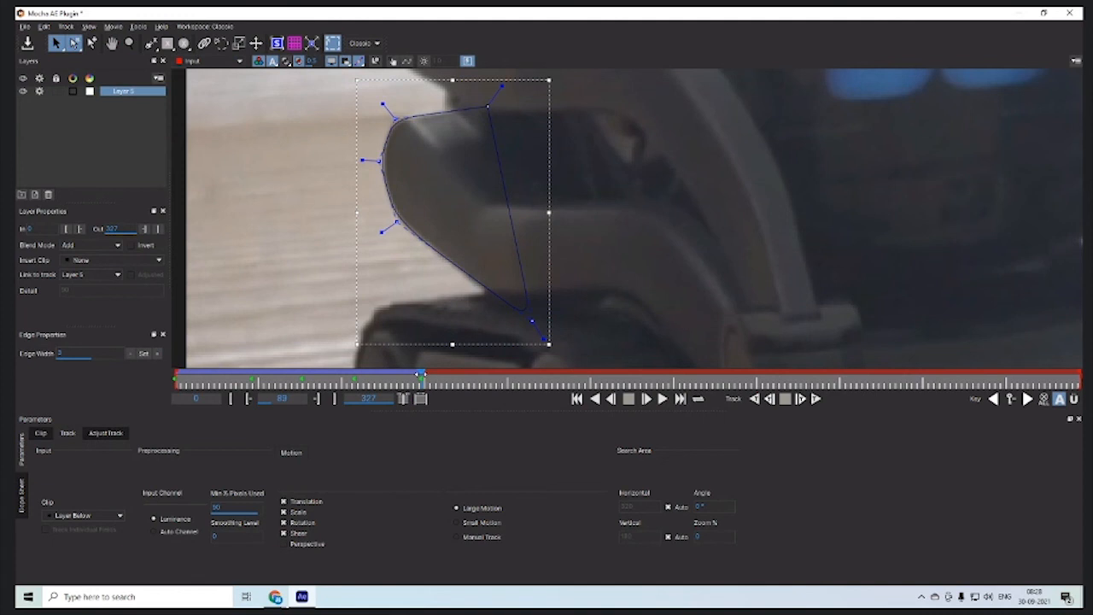
pyautogui.moveTo(420, 374); pyautogui.dragTo(357, 384)
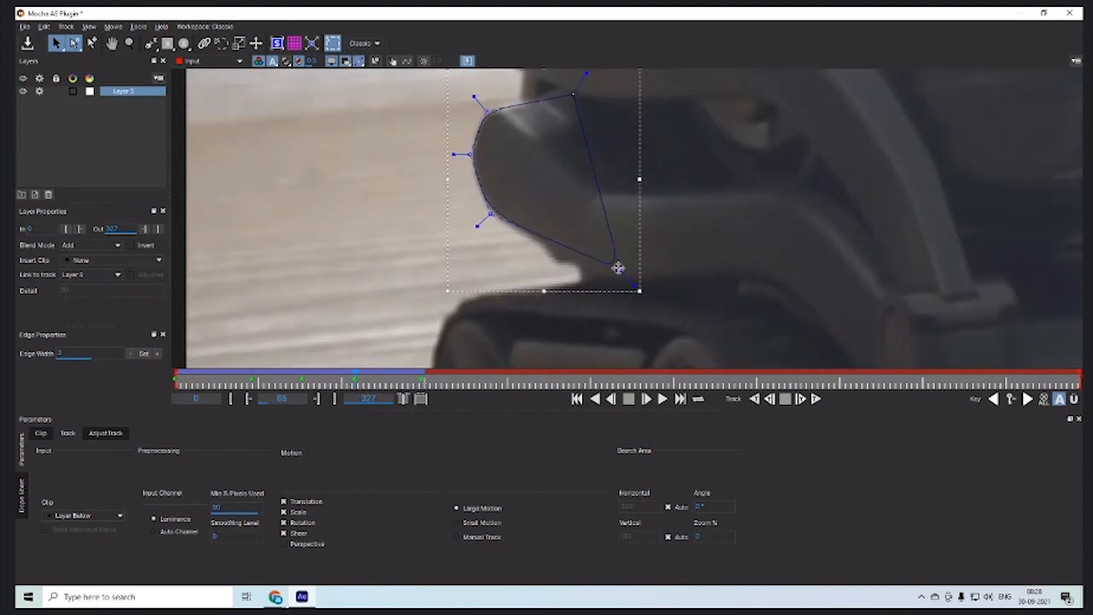
pyautogui.moveTo(618, 269); pyautogui.dragTo(619, 278)
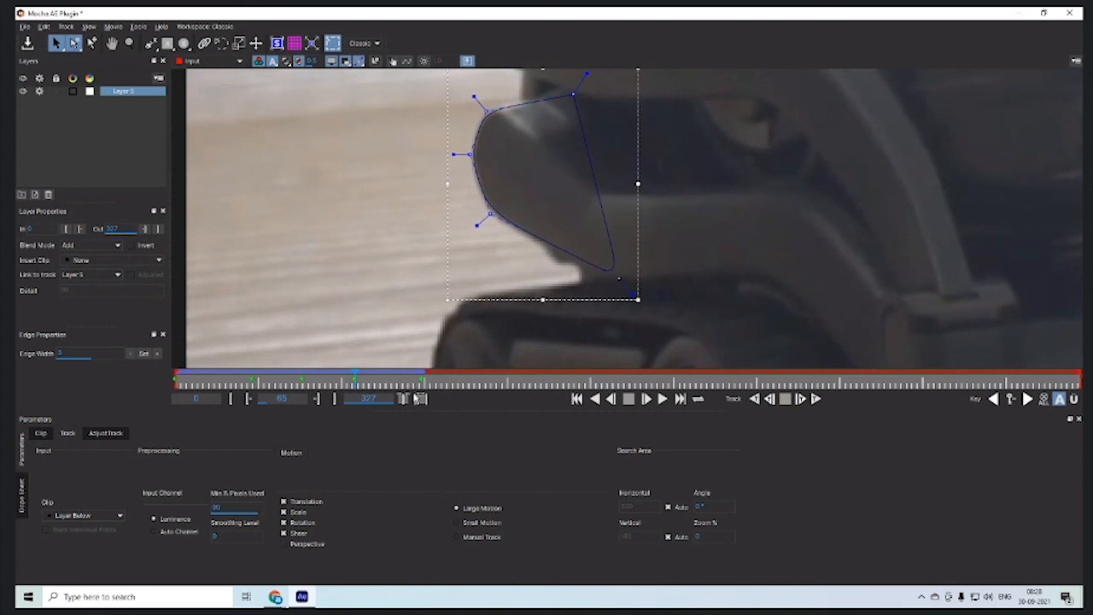
pyautogui.moveTo(356, 379); pyautogui.dragTo(422, 383)
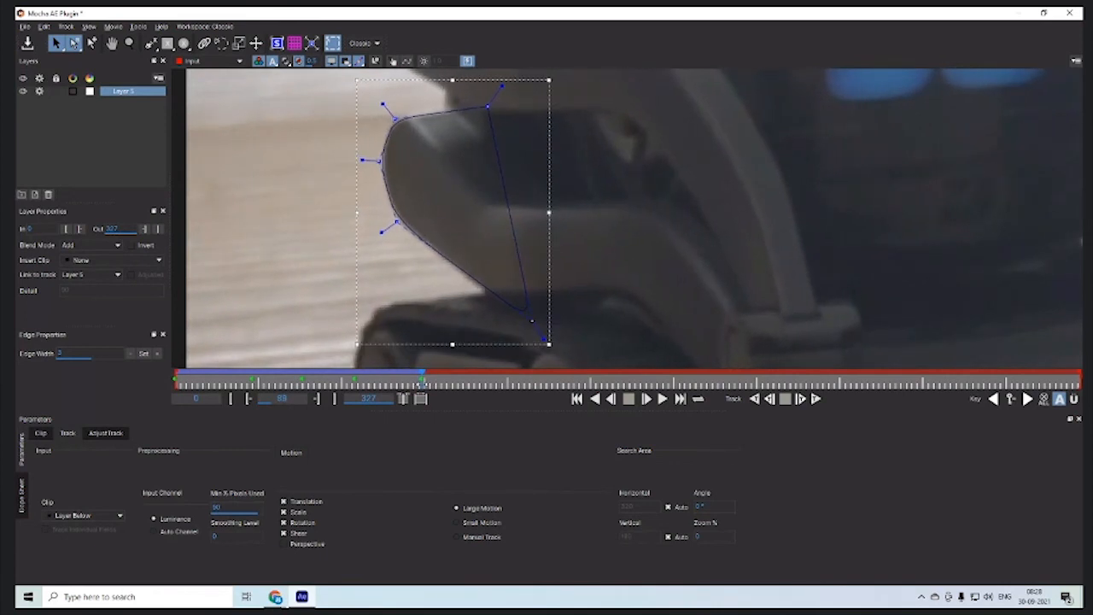